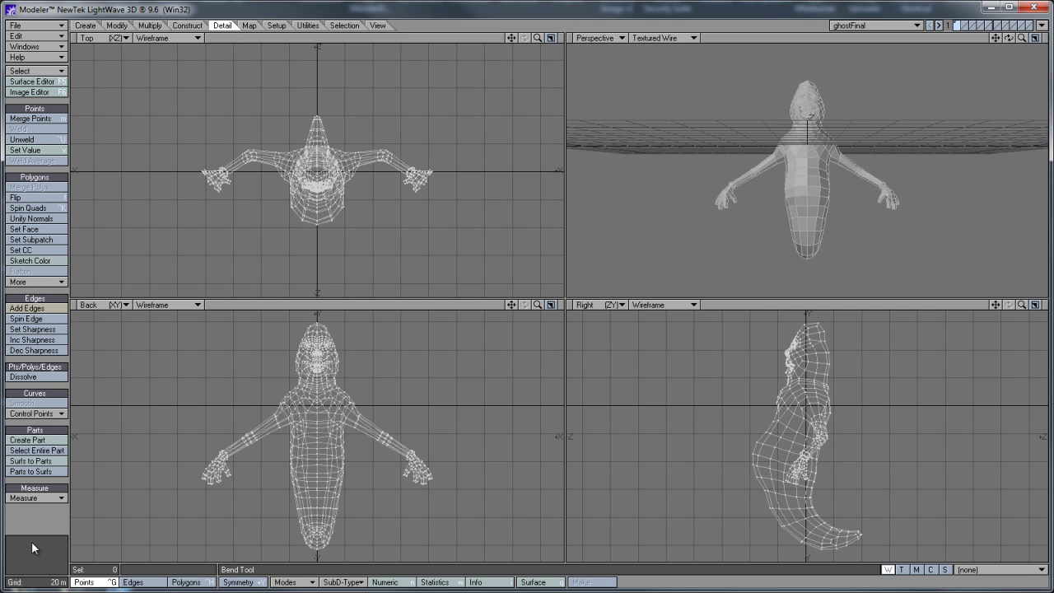
Measure the ghost's overall height from head to tail tip in the back view
click(31, 498)
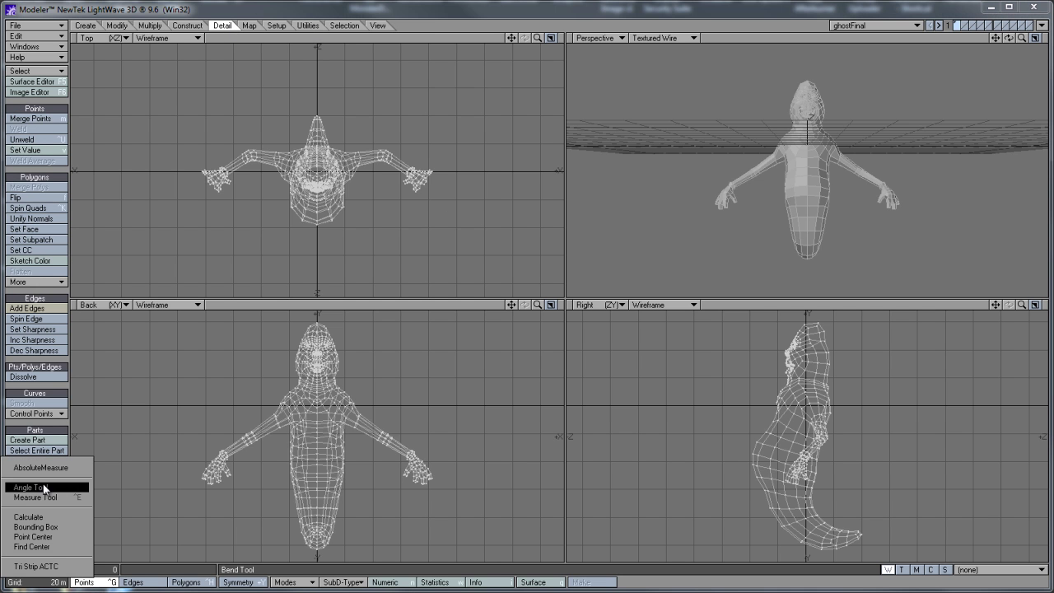
click(38, 497)
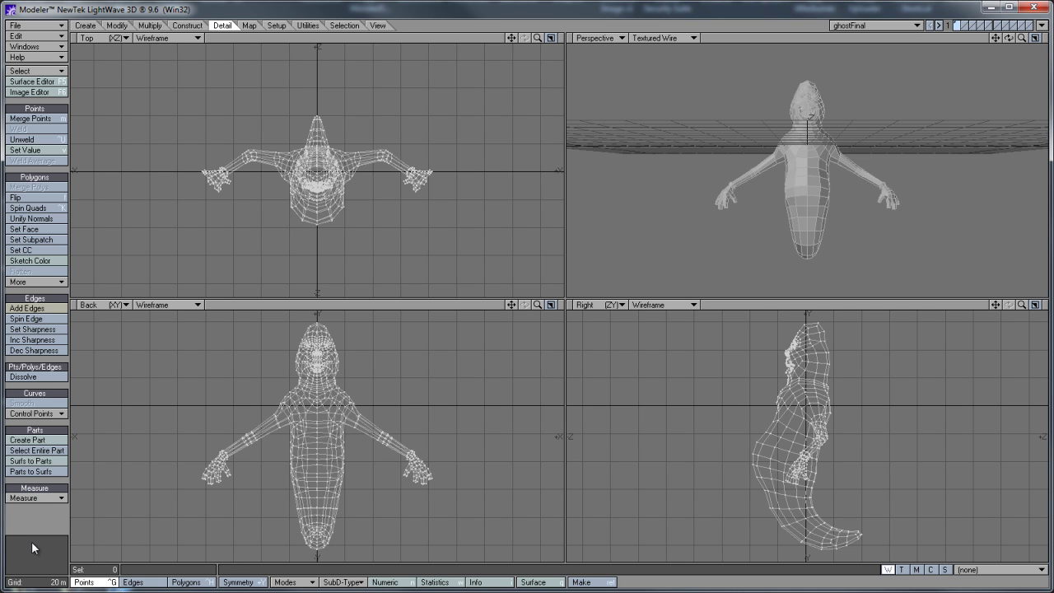
drag(317, 324, 320, 550)
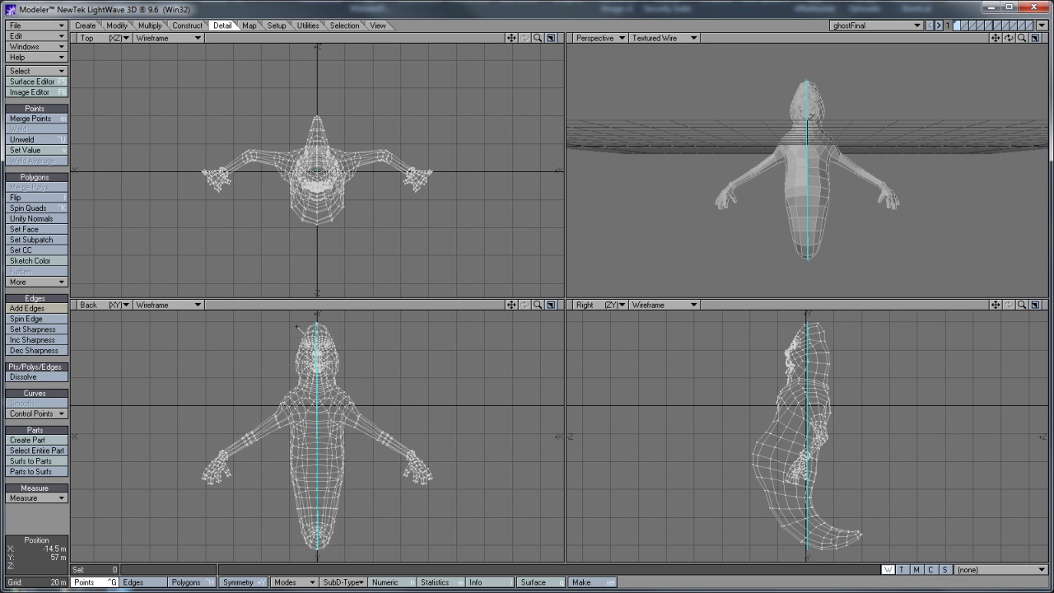
click(36, 495)
click(37, 501)
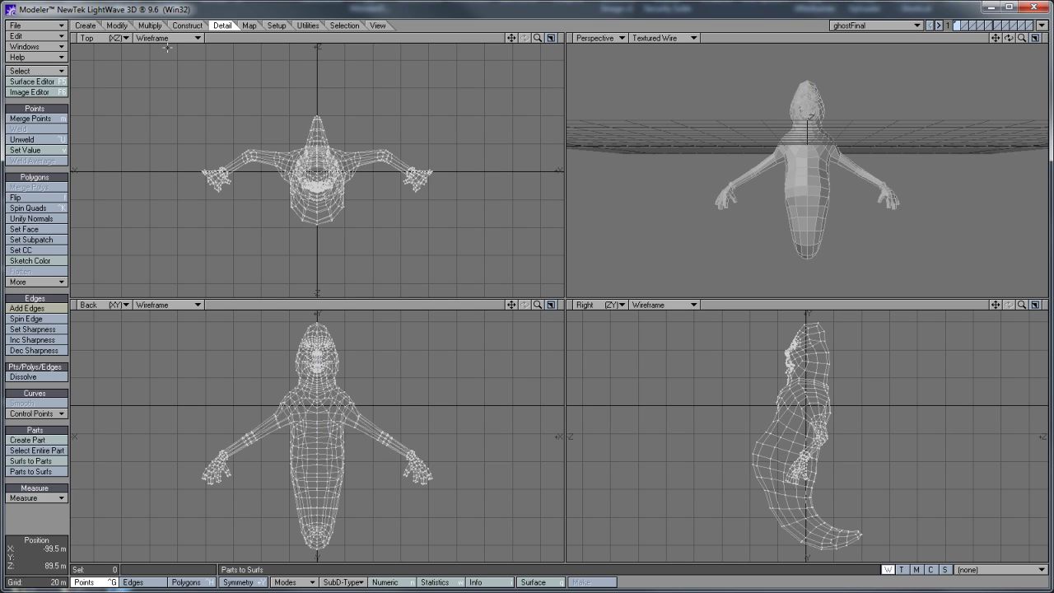
Scale the ghost proportionally to a Y size of 2 m with Absolute Size and remeasure its height
click(117, 25)
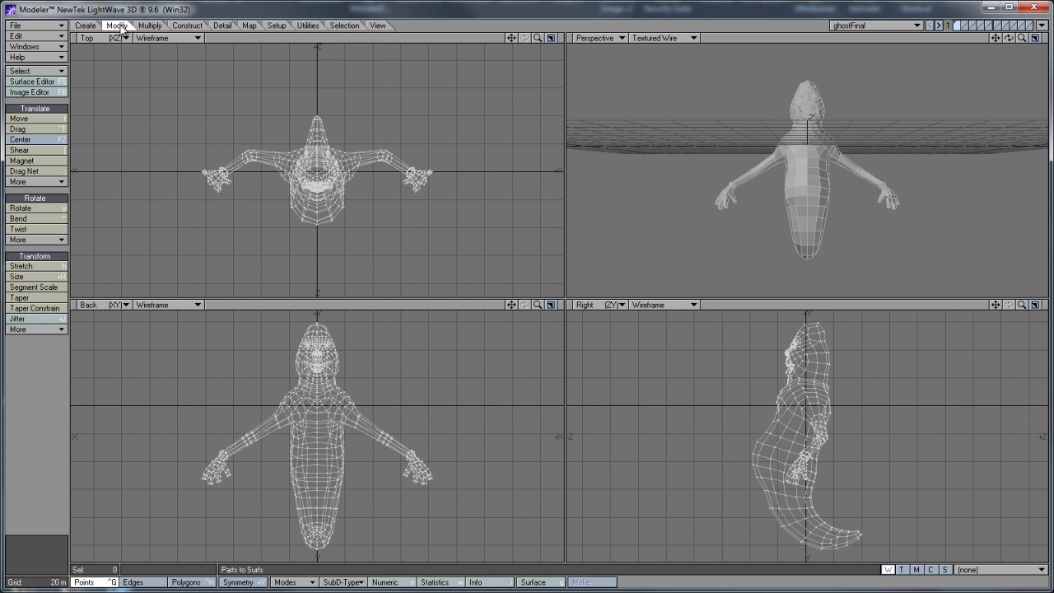
click(35, 329)
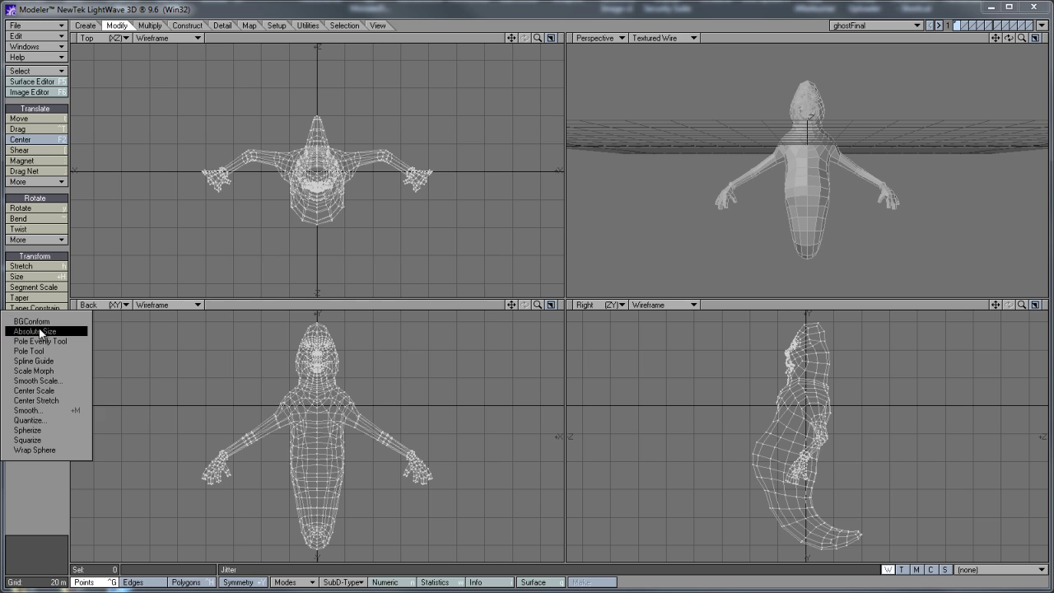
click(38, 331)
click(324, 277)
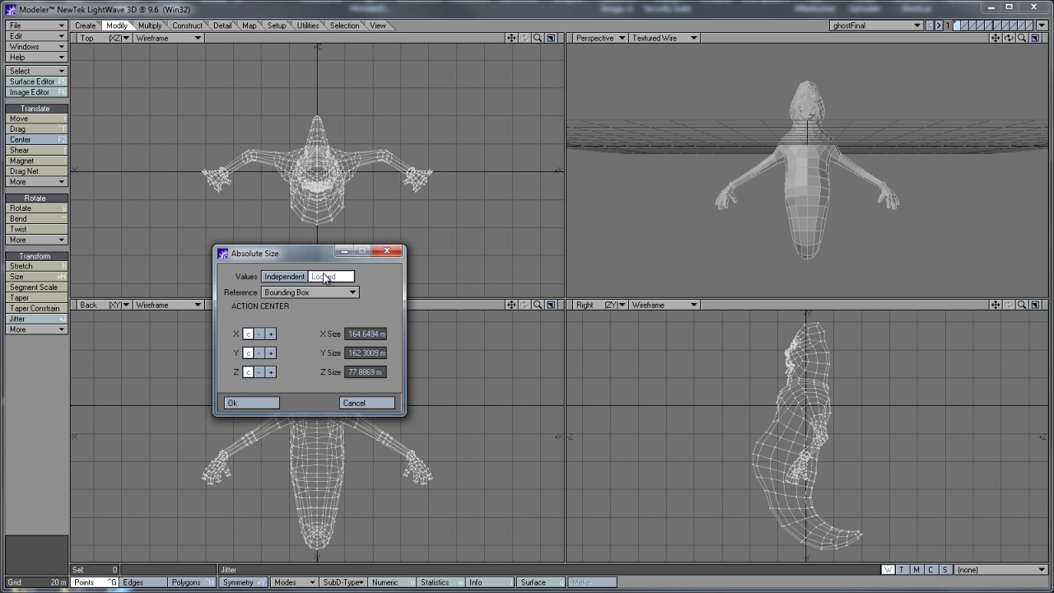
key(Tab)
text(2)
click(263, 402)
key(a)
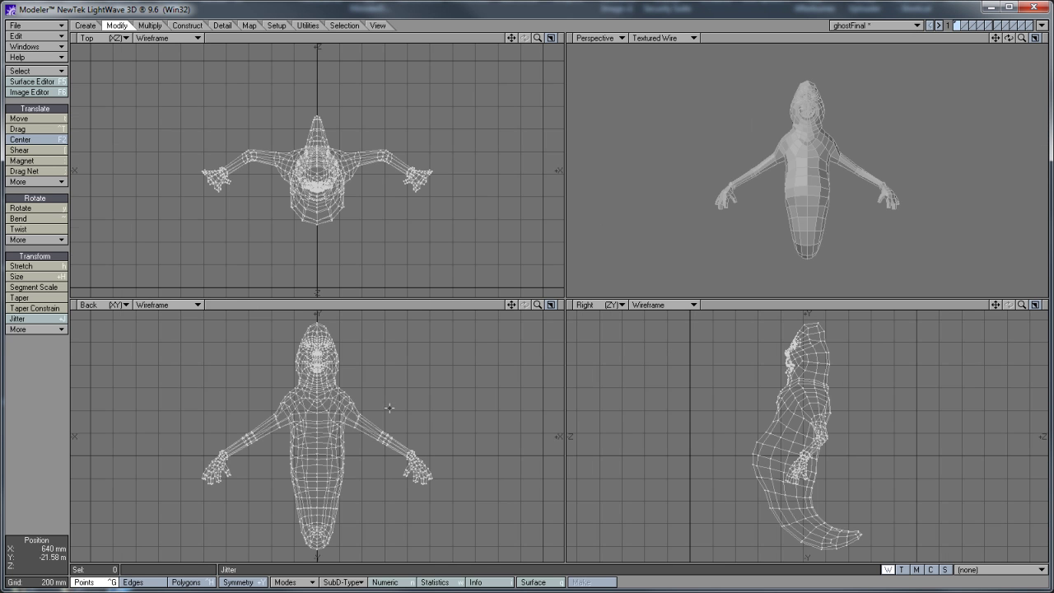
click(222, 25)
Load HatFinal.obj from the Hat folder in GhostFinal and fit the hat in the views
click(45, 25)
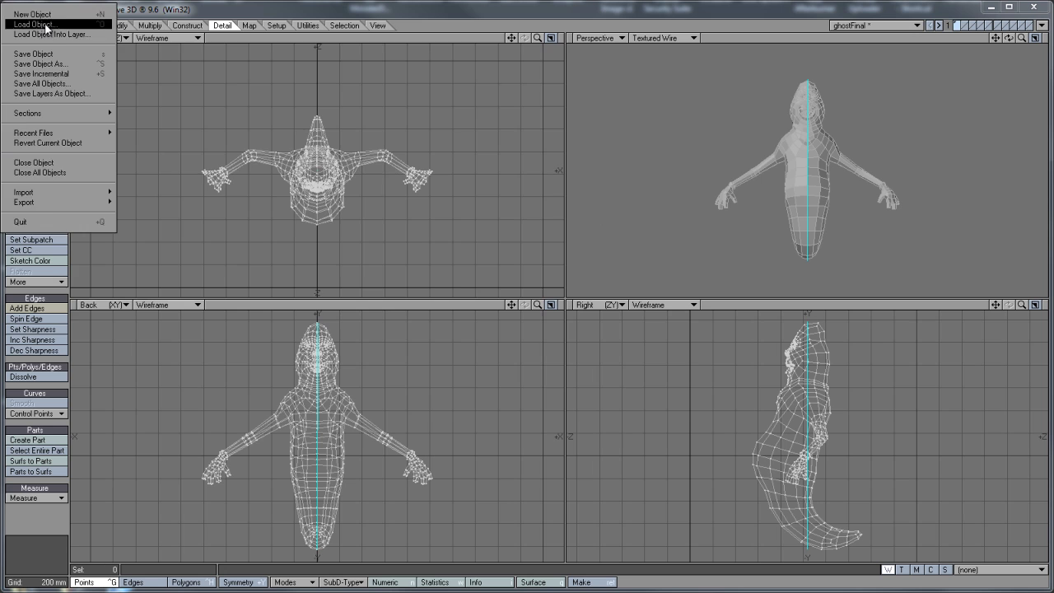
click(47, 25)
click(161, 74)
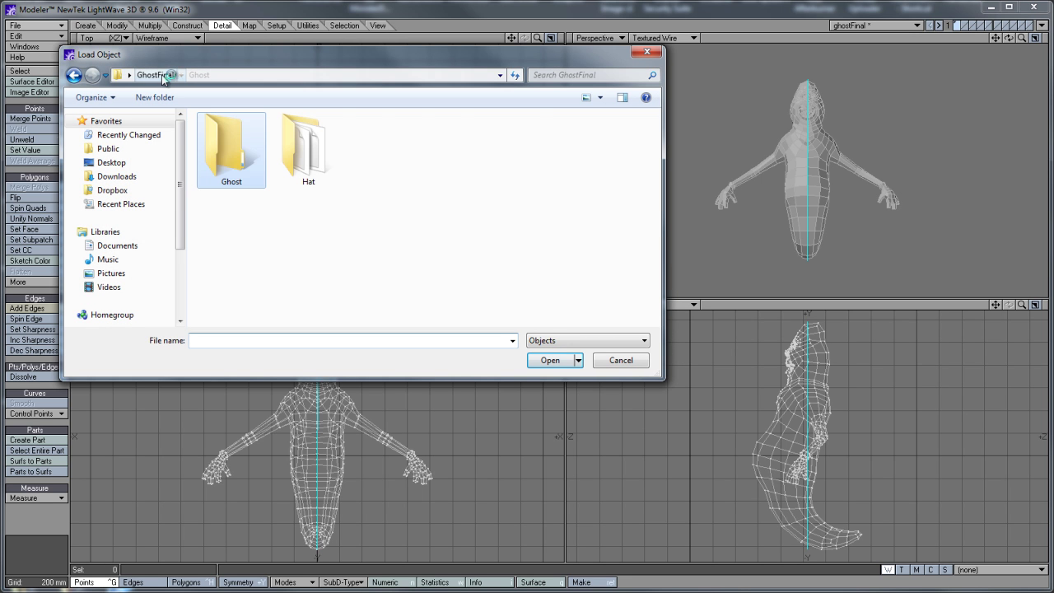
double_click(297, 147)
click(236, 140)
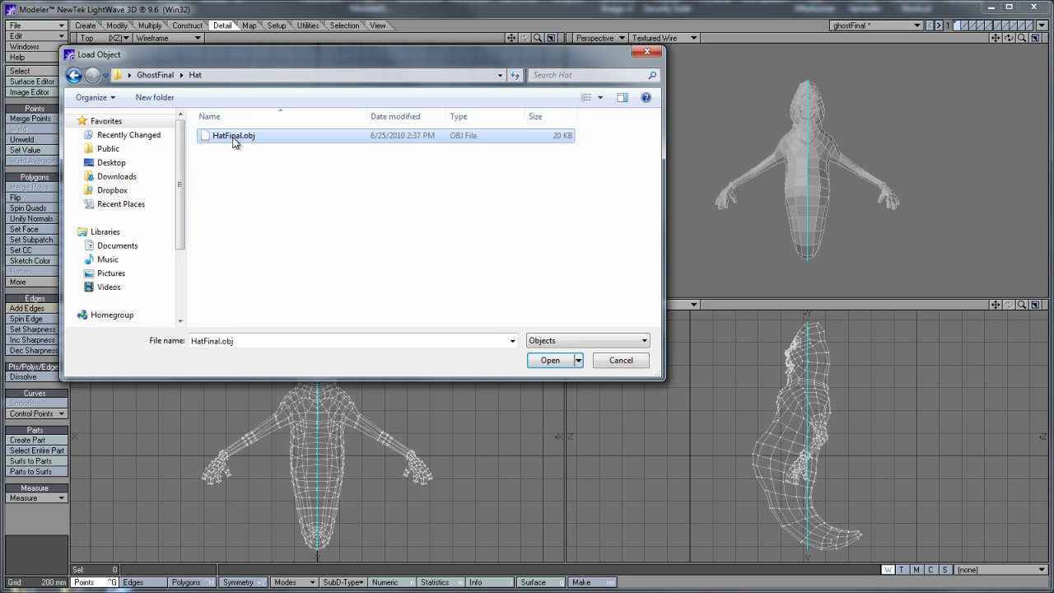
click(549, 360)
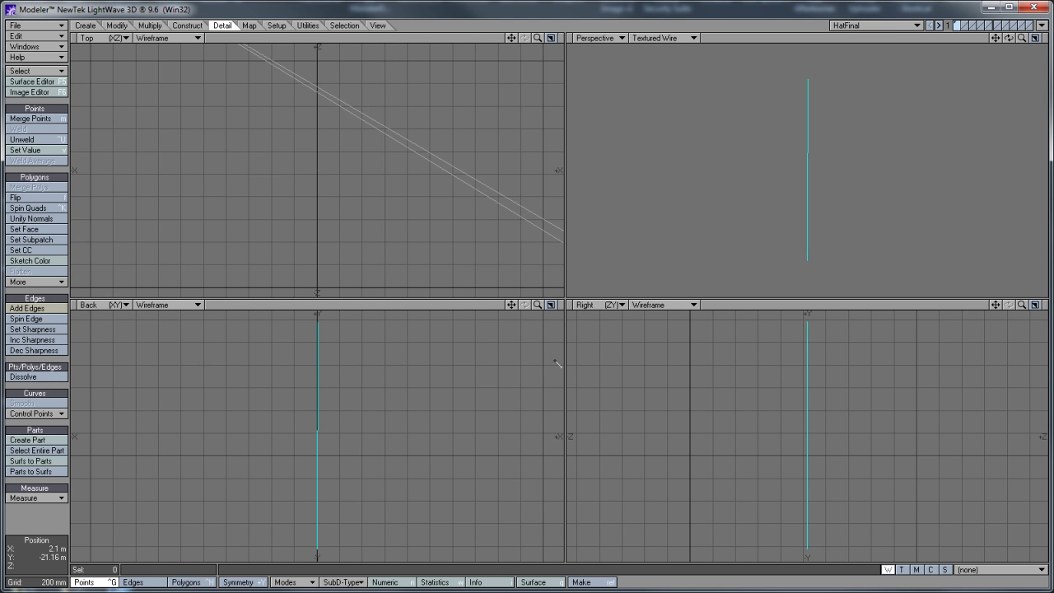
key(a)
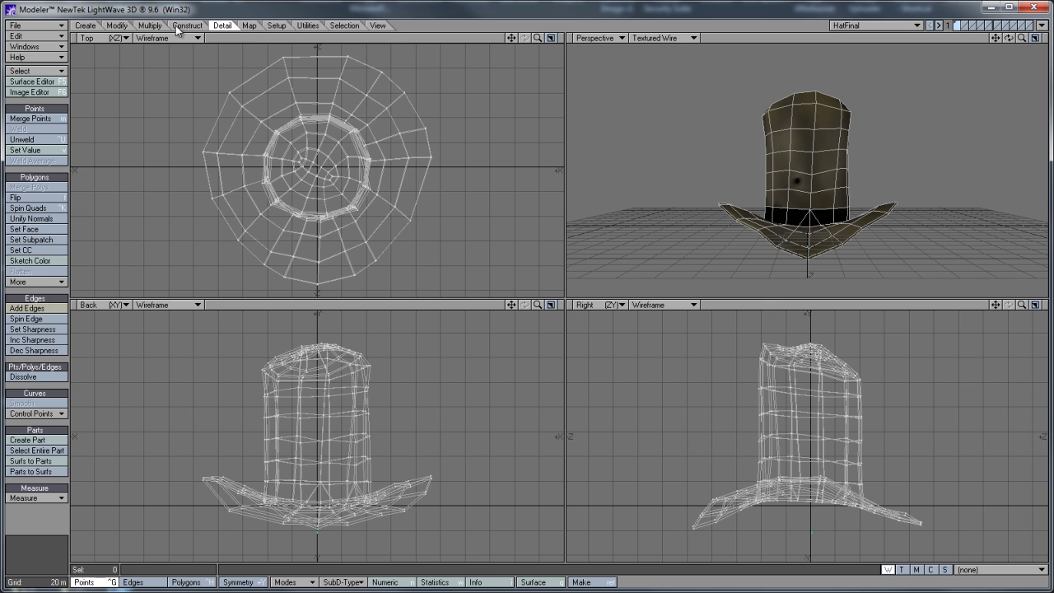
Scale the hat proportionally to a Y size of 1'6" with Absolute Size
click(118, 25)
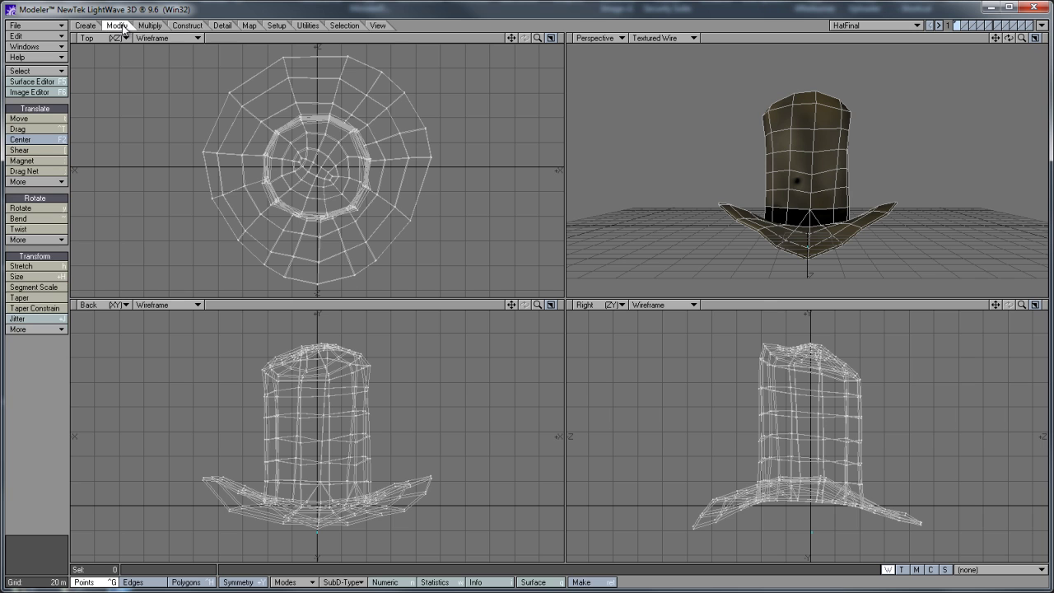
click(28, 329)
click(29, 330)
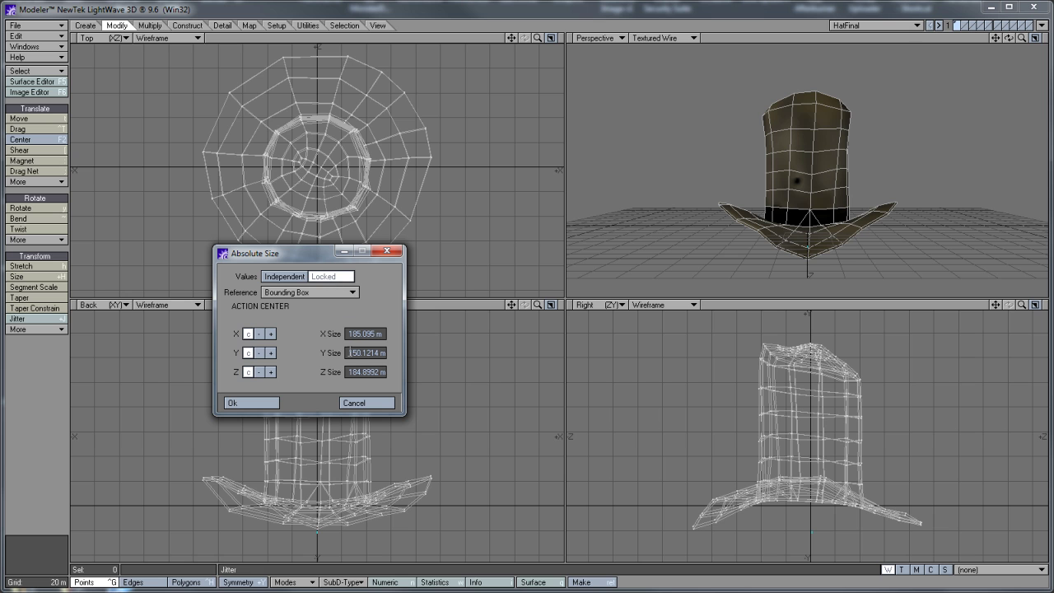
drag(372, 353, 332, 354)
text(1'6")
key(Return)
click(249, 404)
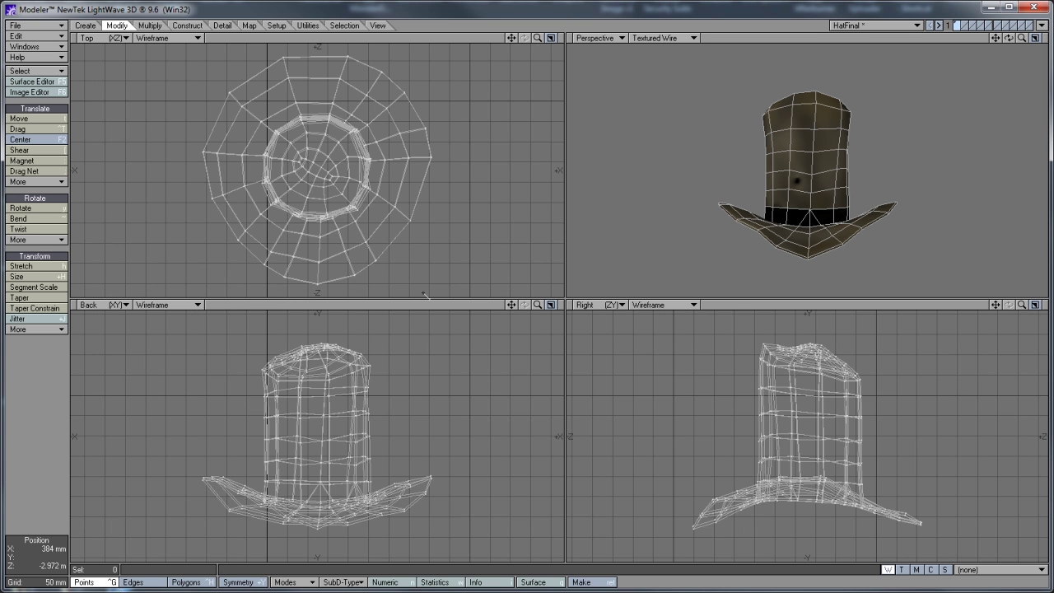
Cut the hat from HatFinal and paste it into the second layer of the ghostFinal object
key(ctrl+x)
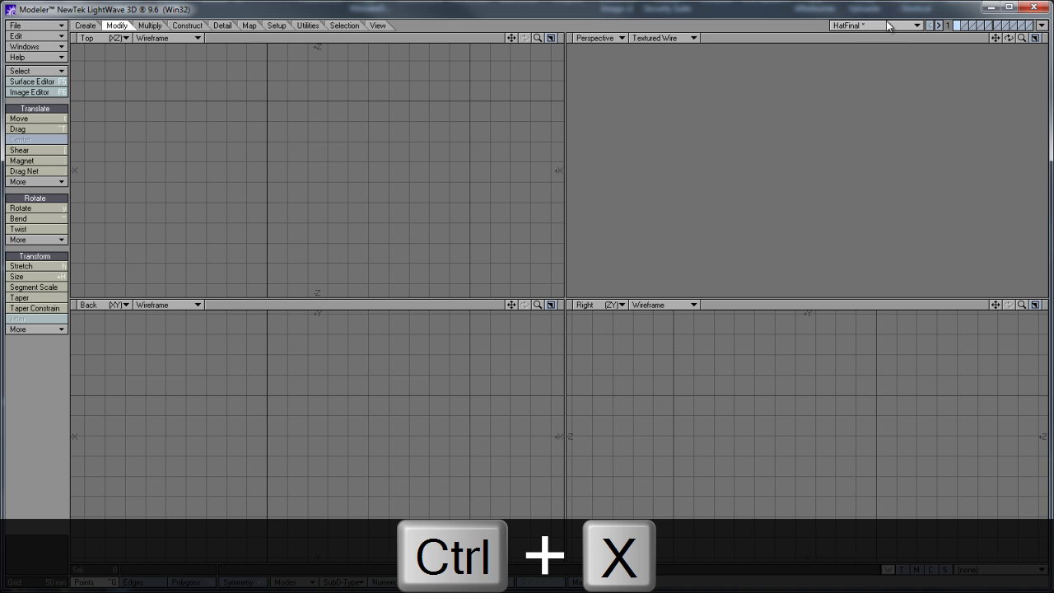
click(886, 25)
click(883, 14)
click(969, 25)
key(ctrl+v)
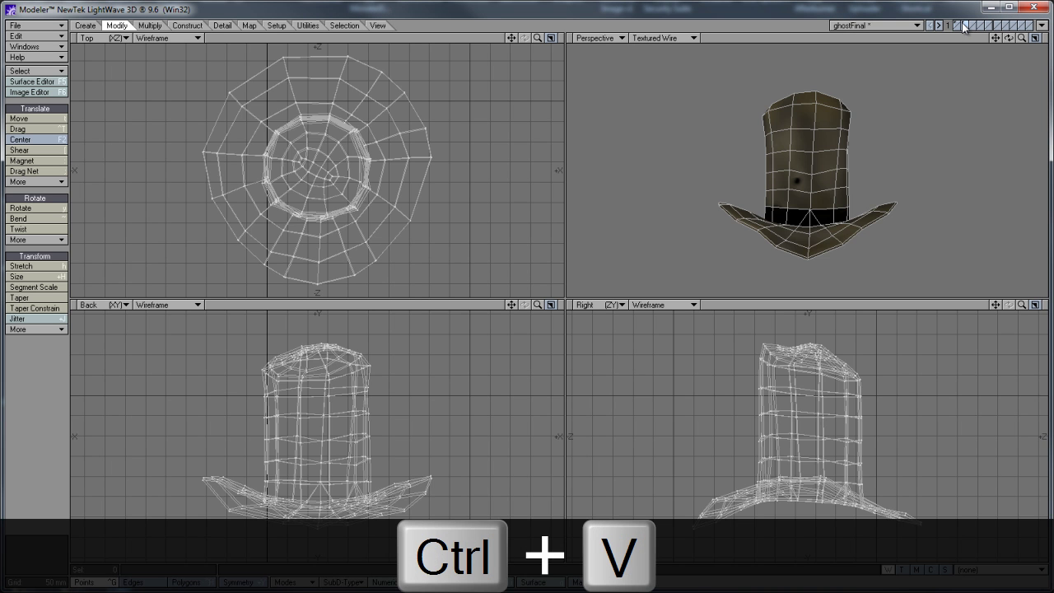
Rest the hat and the ghost on the ground along Y, each centred on the X, Y and Z axes
click(957, 25)
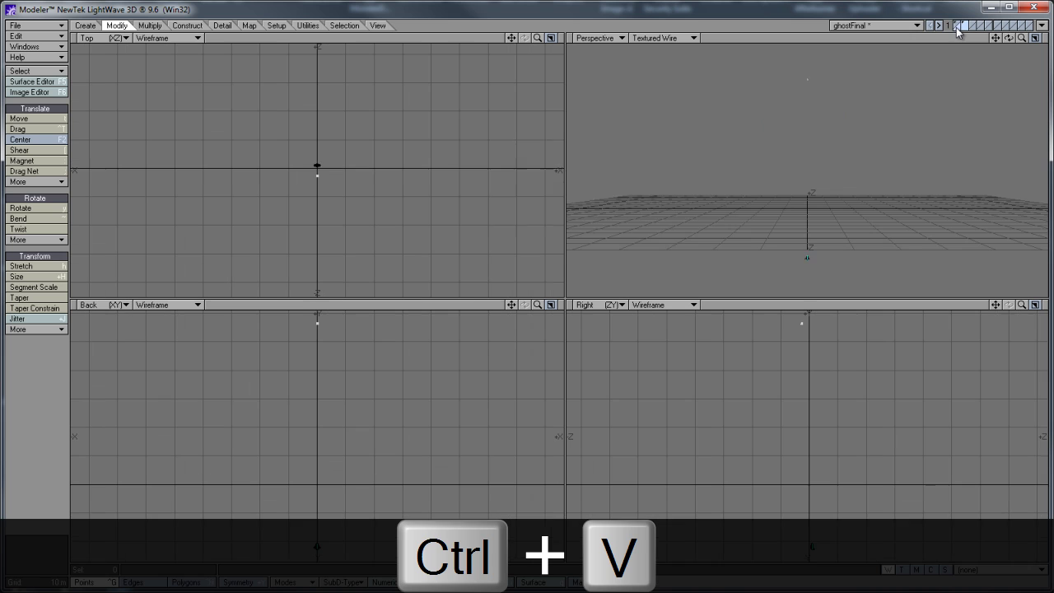
click(694, 157)
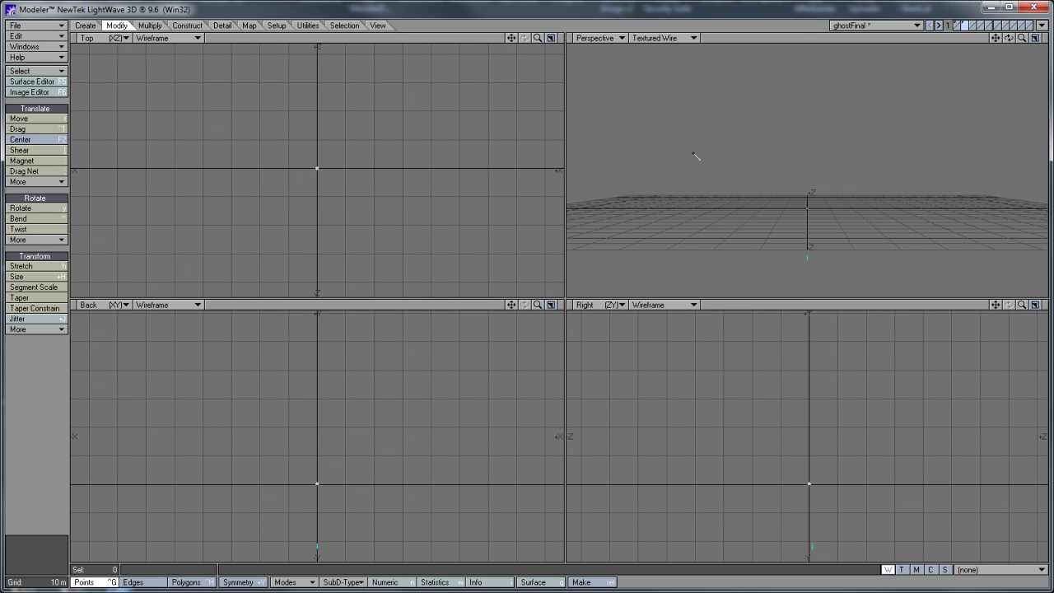
click(956, 25)
key(F3)
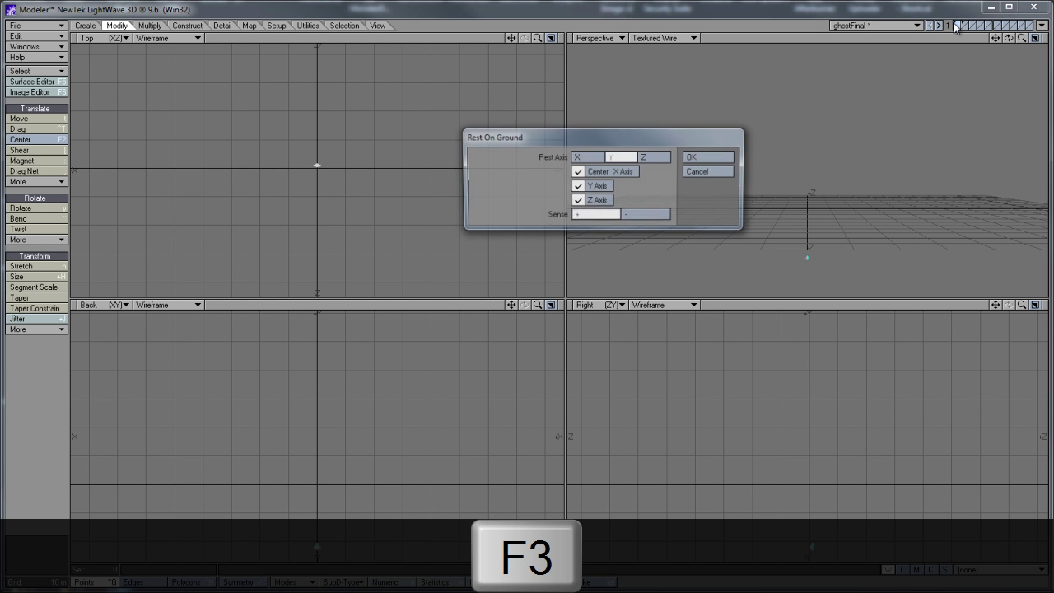
click(694, 157)
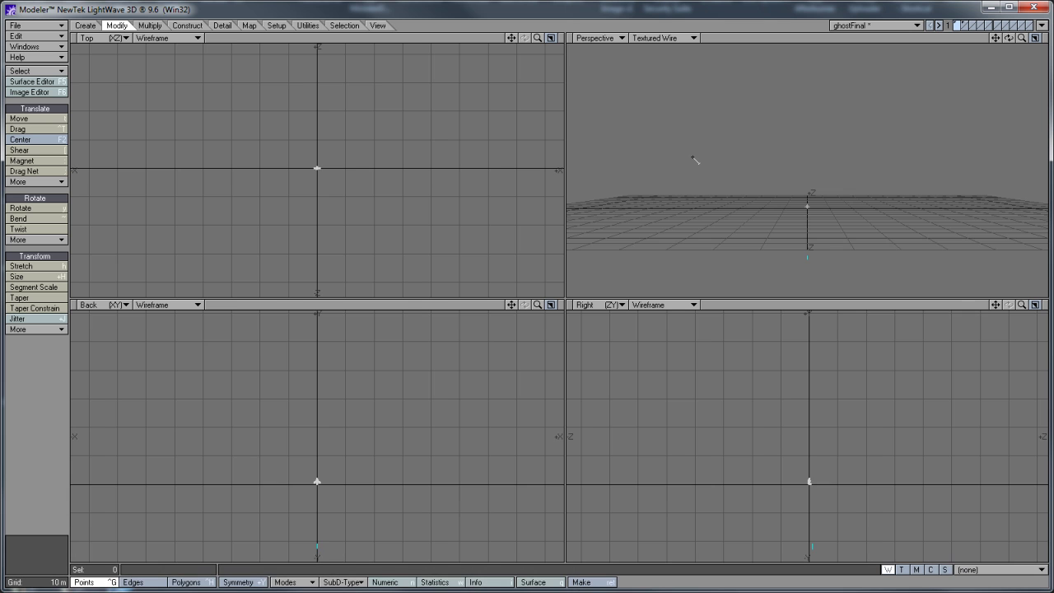
key(a)
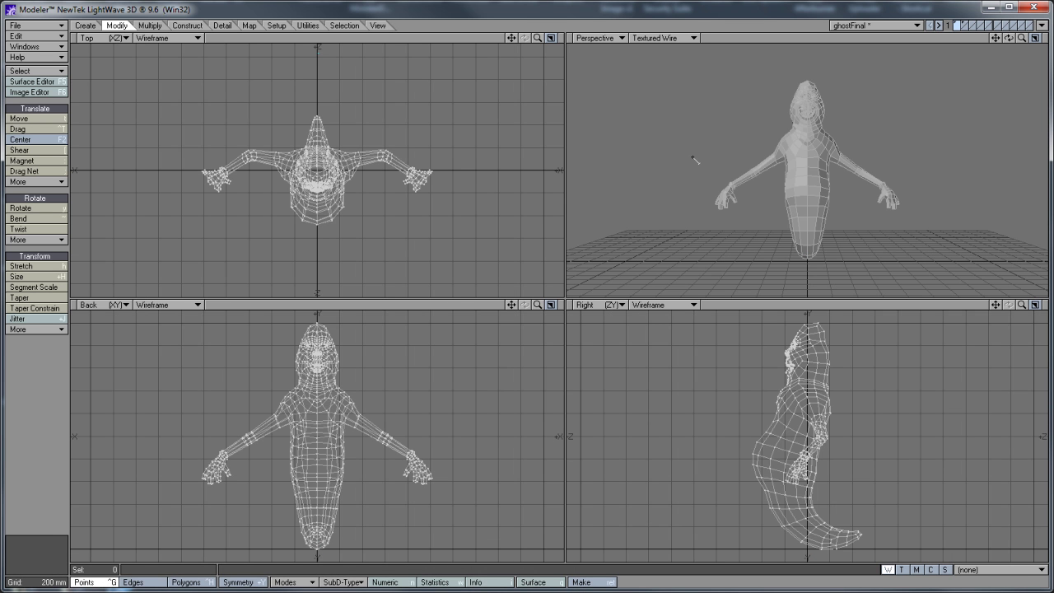
Check the resized ghost with the Measure Tool
click(188, 26)
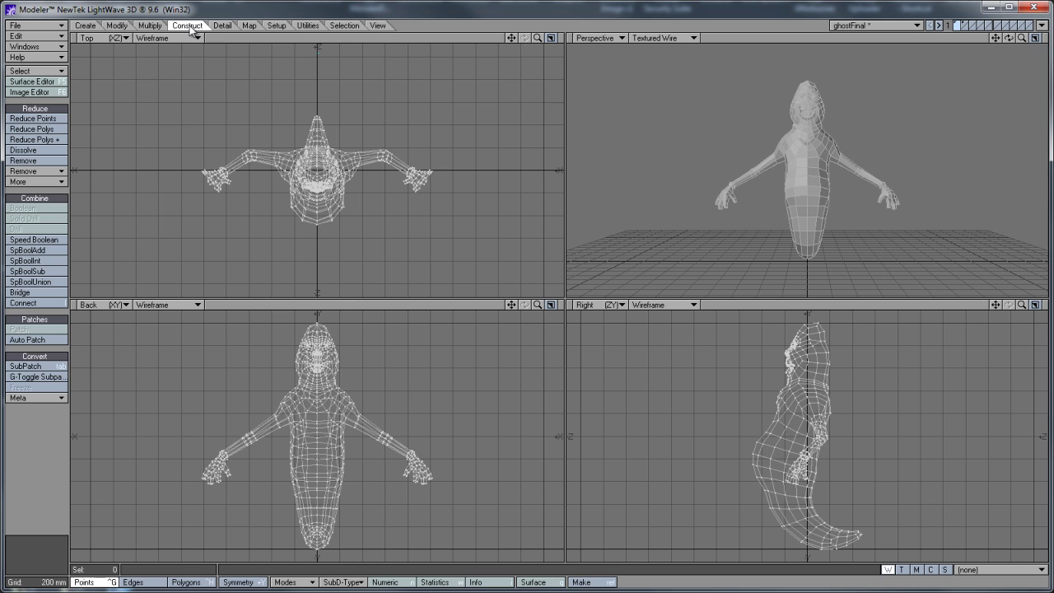
click(223, 26)
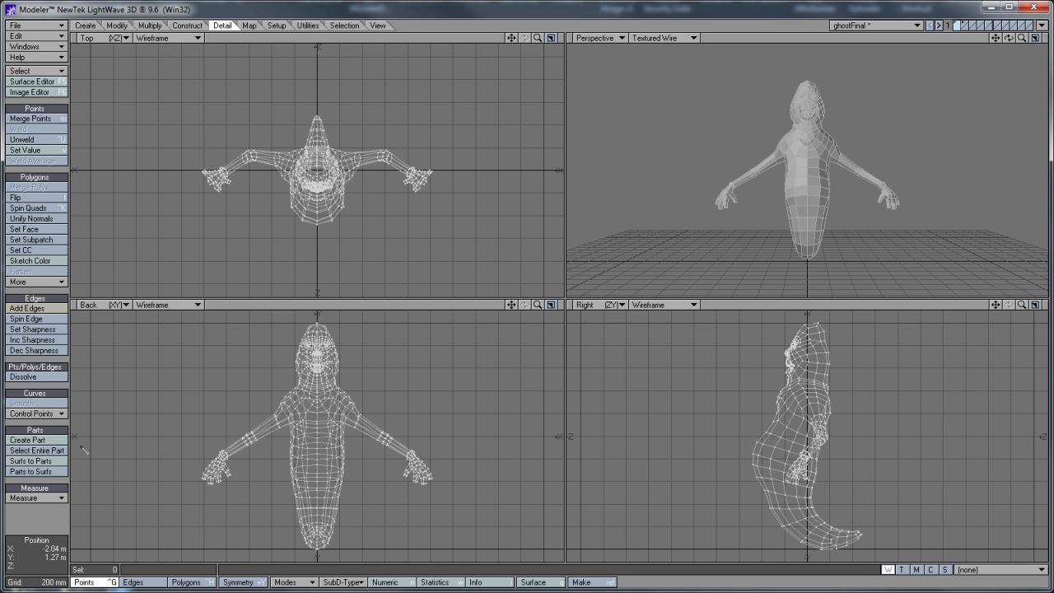
click(48, 497)
click(47, 498)
Move the hat up onto the ghost's head and align it front to back, using the ghost as background layer
click(966, 26)
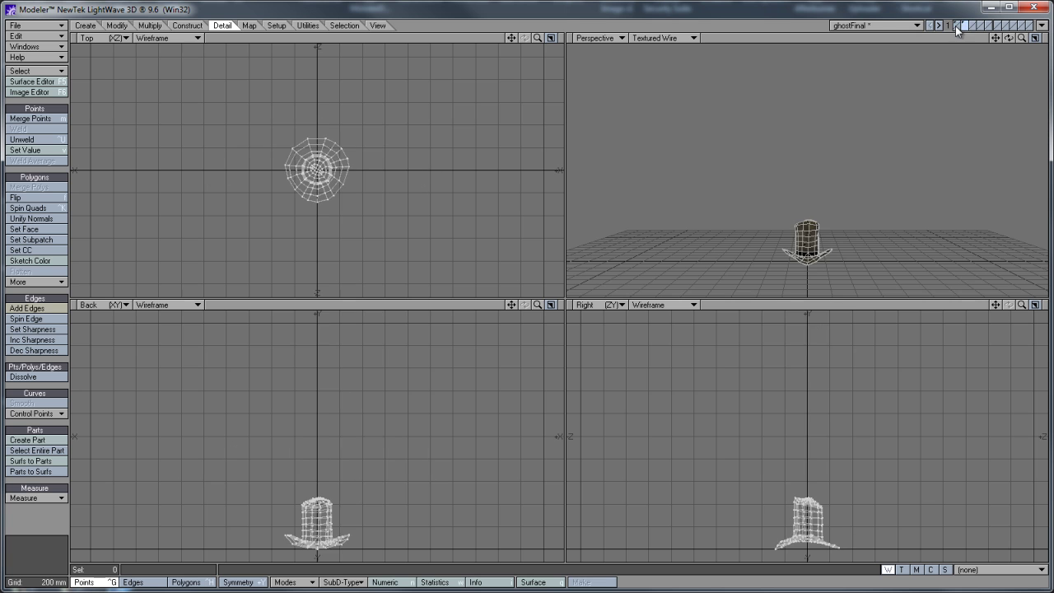
click(957, 28)
key(t)
click(964, 26)
click(957, 32)
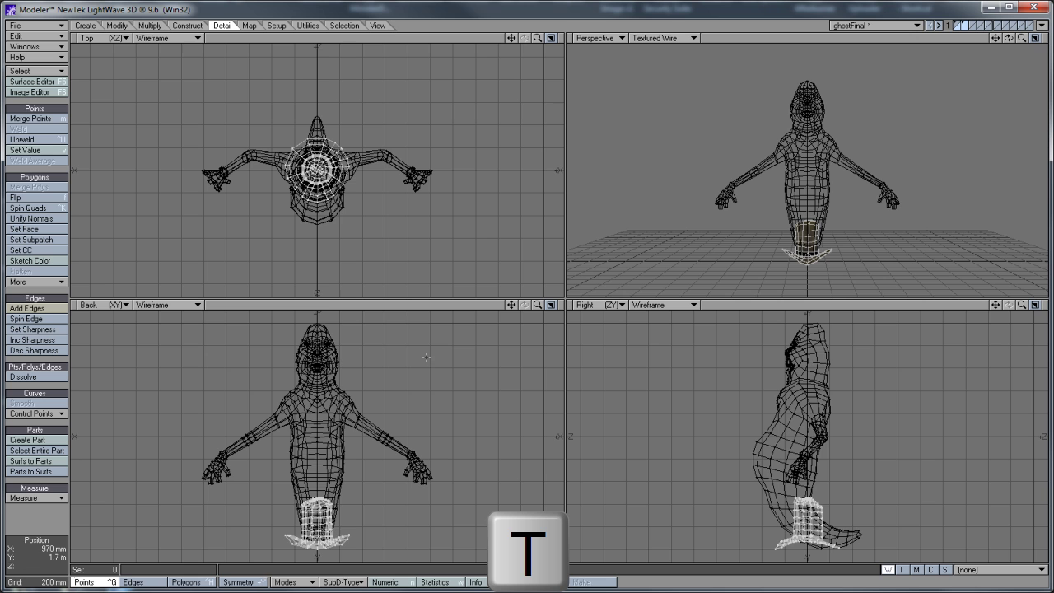
drag(350, 519, 350, 479)
mouse_move(532, 236)
mouse_down()
mouse_move(532, 245)
mouse_move(521, 239)
mouse_up()
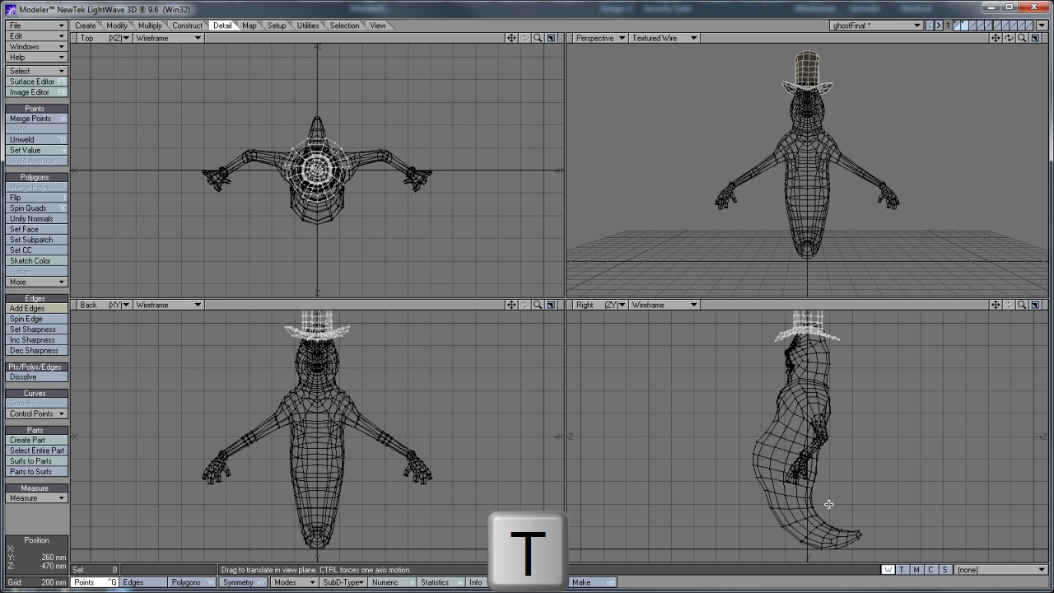
drag(995, 305, 991, 378)
drag(1021, 306, 1020, 271)
drag(832, 359, 842, 359)
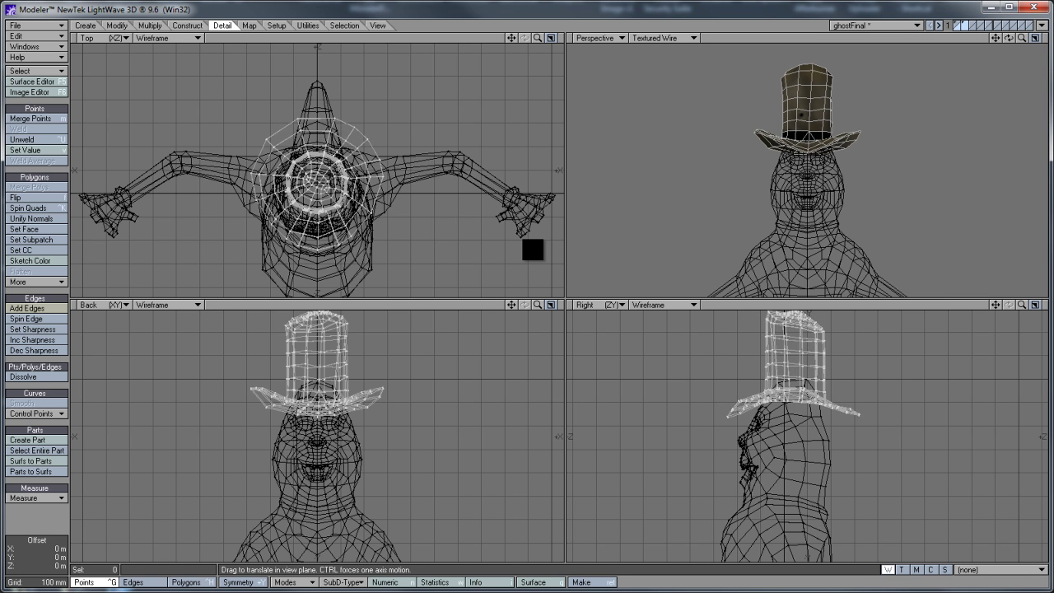
Tilt the hat backward, offset it -10 mm in Y and 15 mm in Z, and display it together with the ghost layer
key(space)
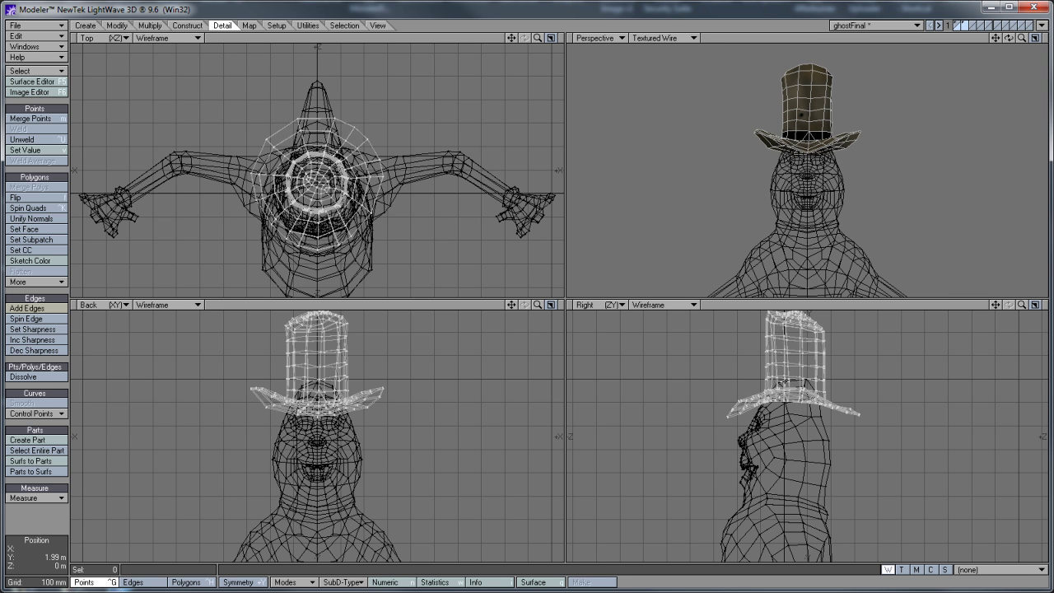
key(y)
drag(784, 381, 811, 387)
key(t)
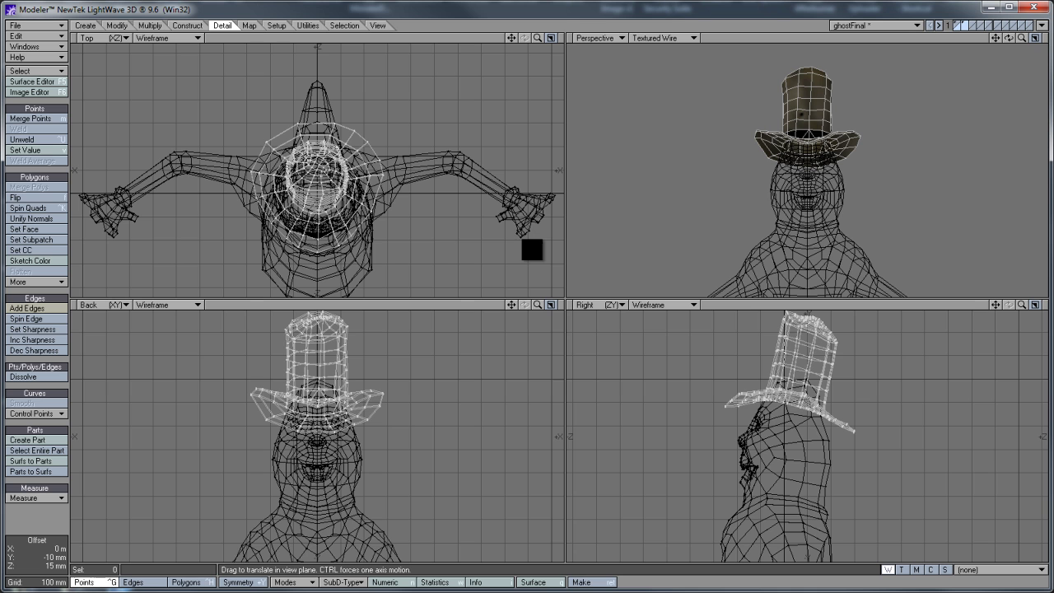
shift+click(957, 25)
drag(1009, 39, 522, 239)
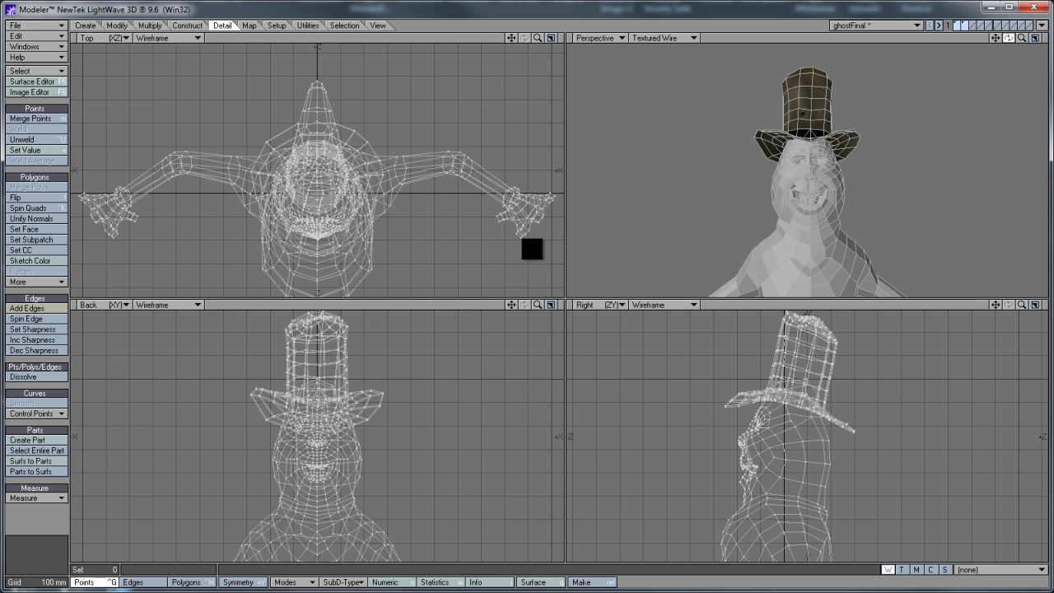
Draw a ball of about 41 mm radius over one of the ghost's eyes in the third layer, using the ghost as background layer
click(974, 26)
click(960, 27)
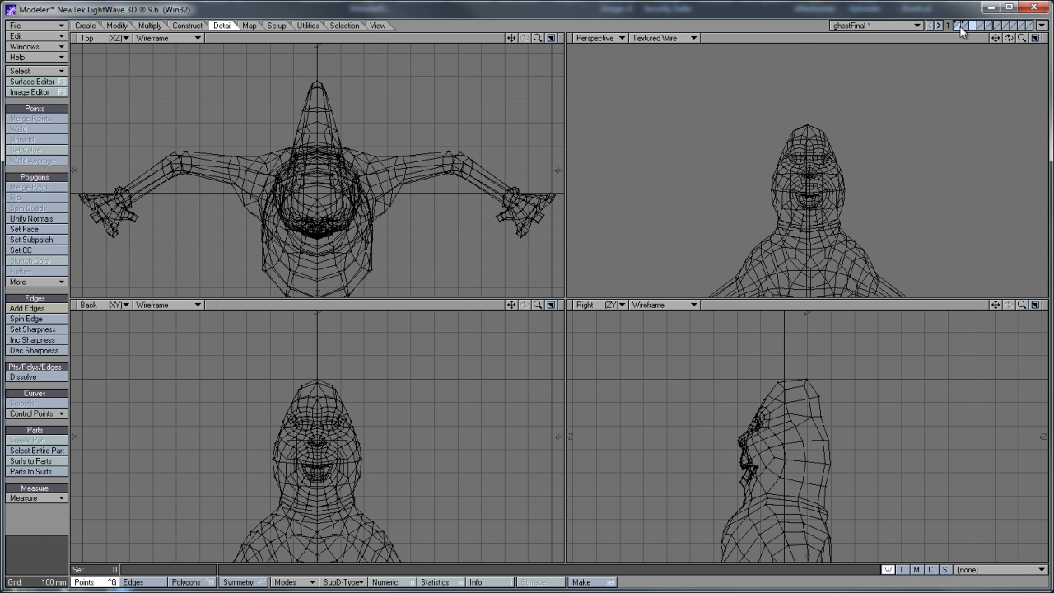
click(85, 26)
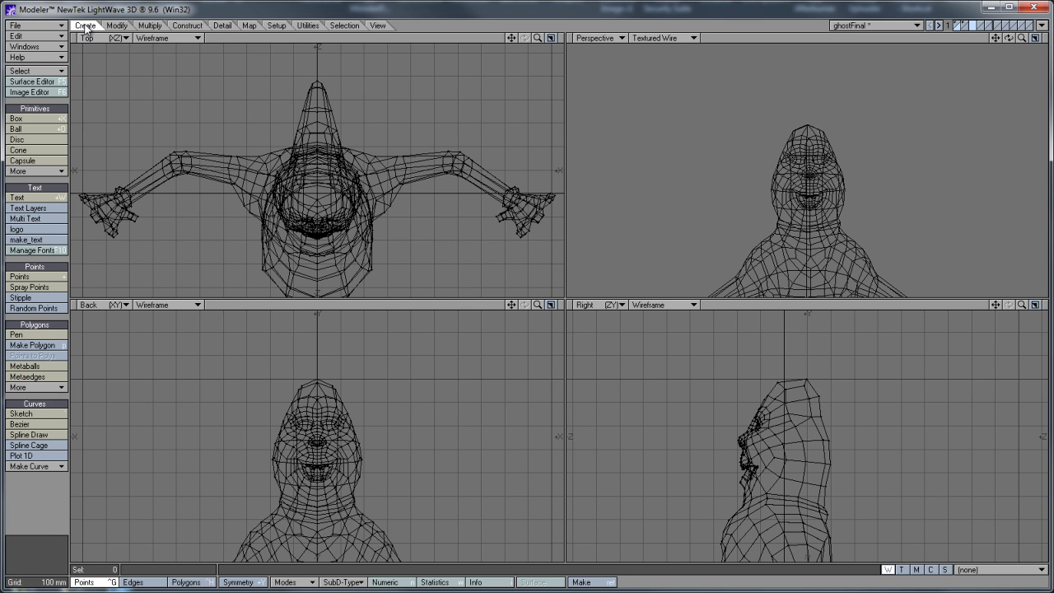
click(27, 129)
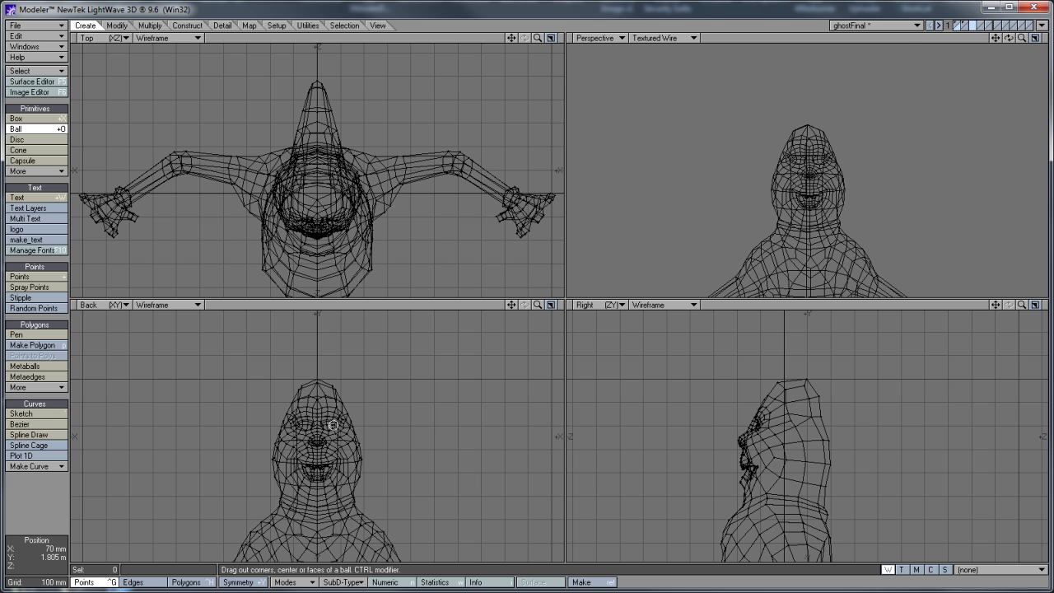
drag(328, 425, 338, 401)
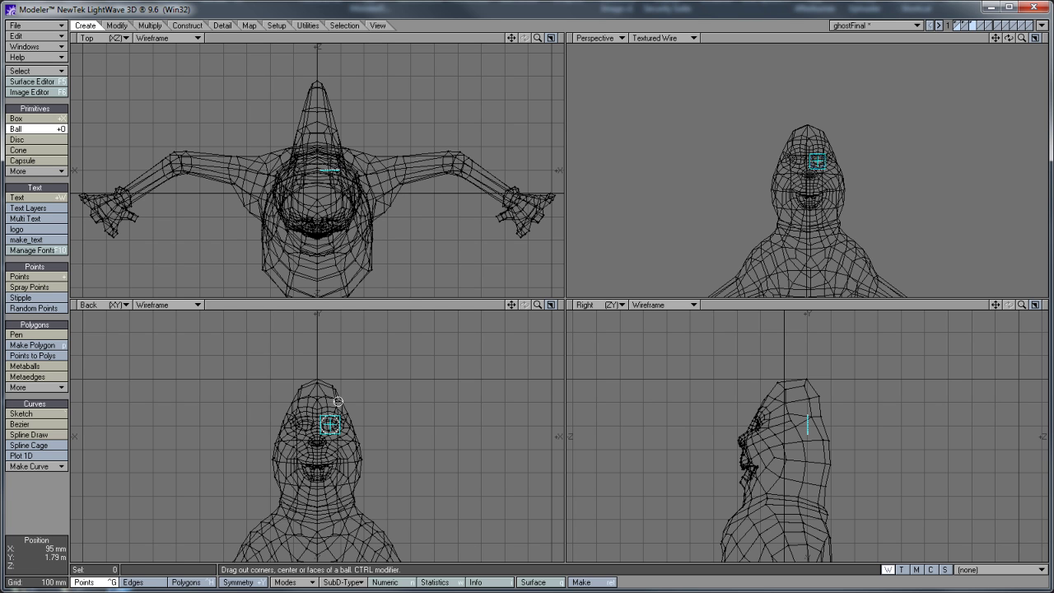
drag(335, 163, 331, 159)
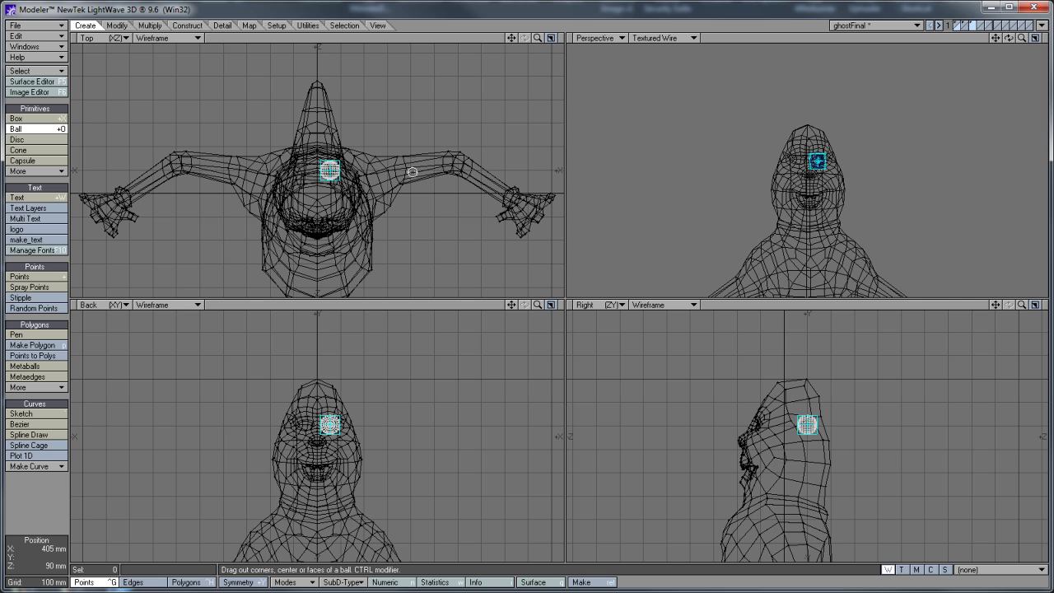
Set the ball to 12 sides and 6 segments
key(n)
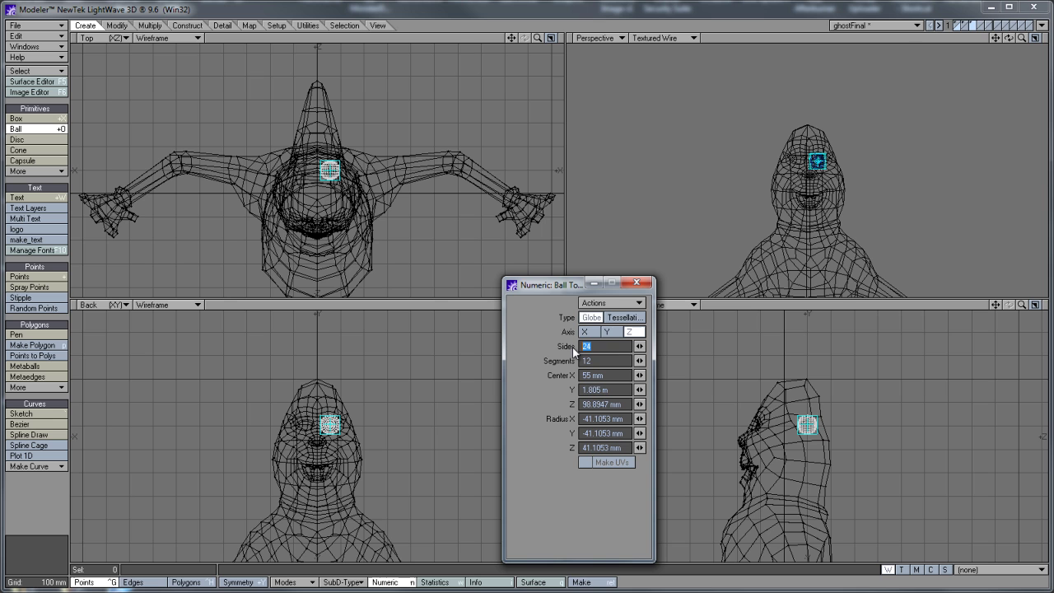
text(12)
key(Tab)
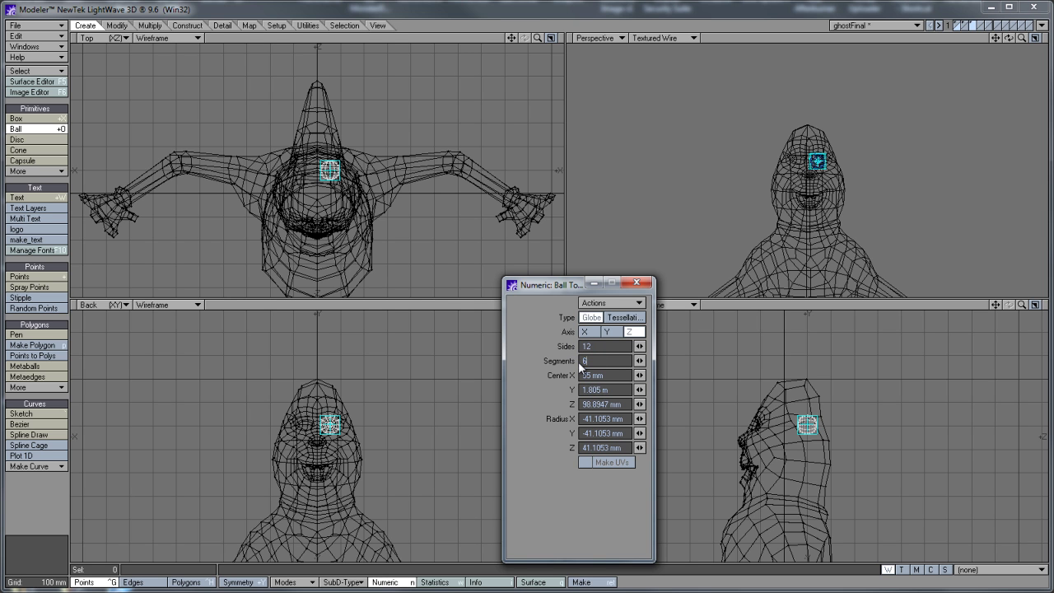
click(637, 282)
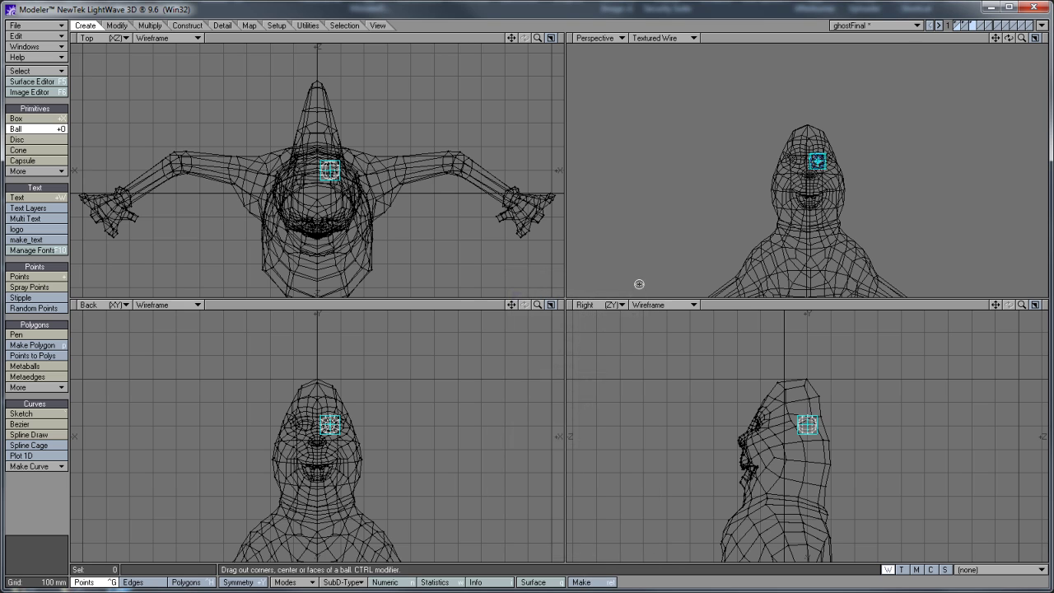
Move the ball forward along Z into the ghost's eye socket
key(space)
key(t)
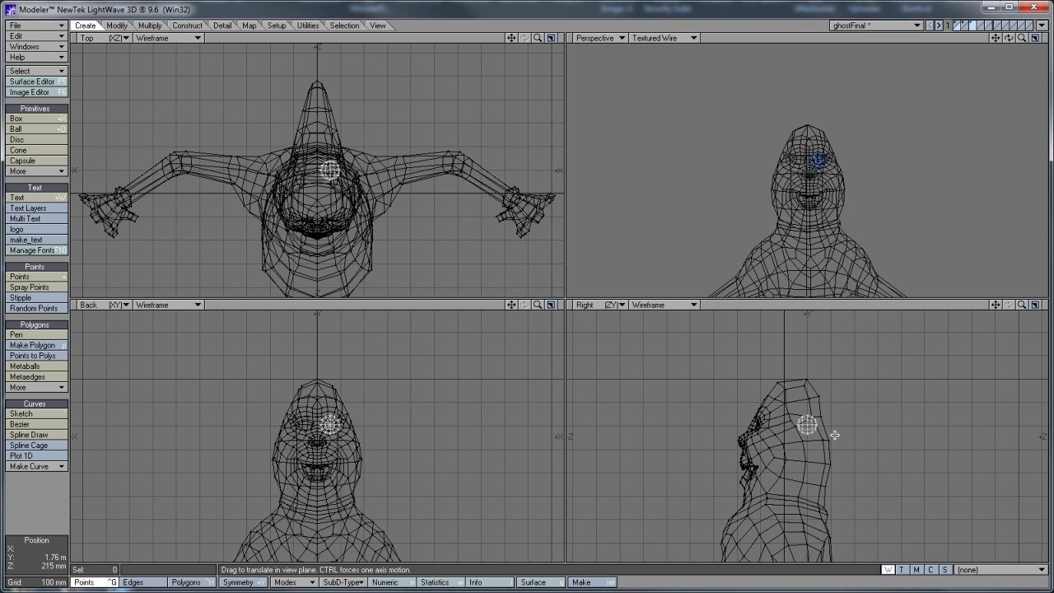
drag(835, 433, 790, 433)
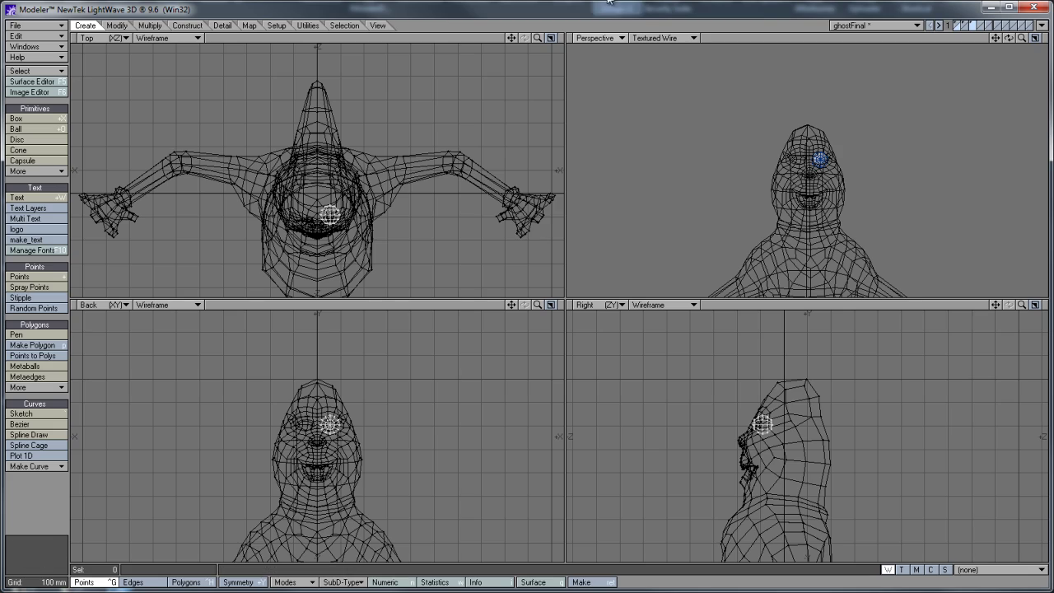
drag(1021, 41, 535, 249)
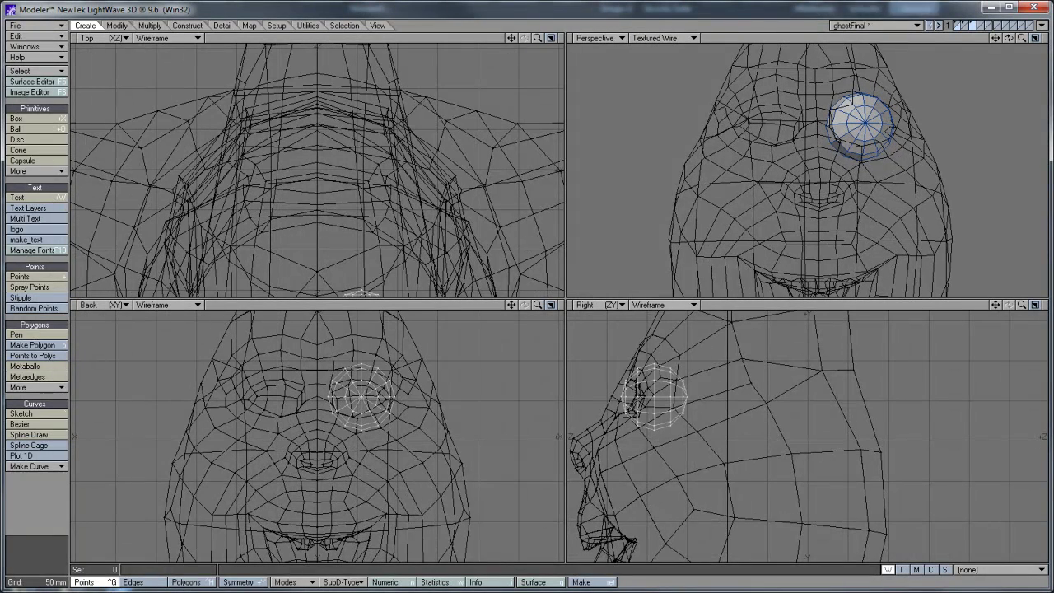
drag(700, 402, 716, 414)
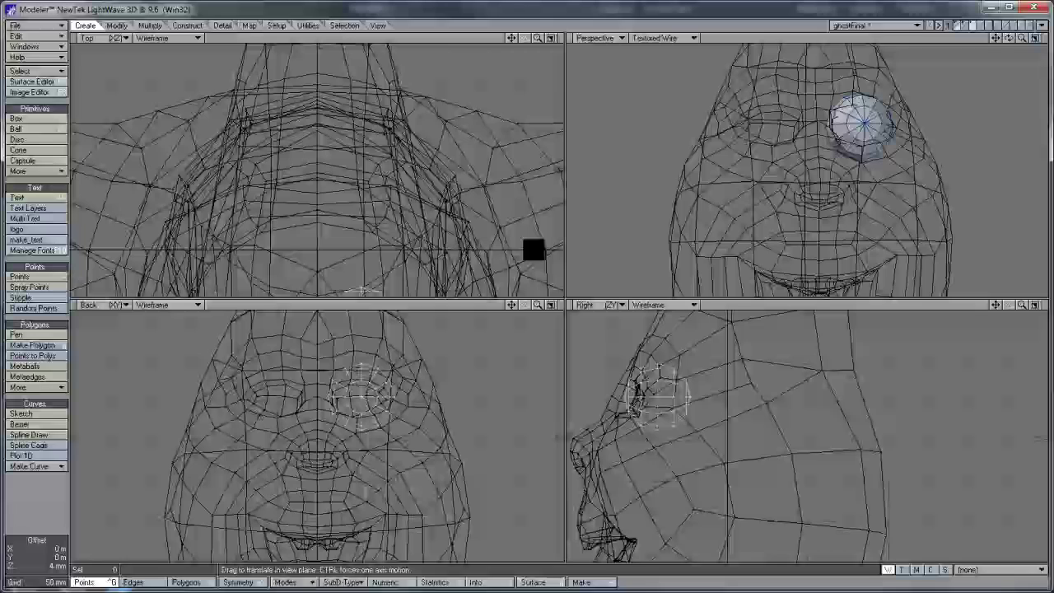
Scale the ball down in stages, the last to 86%, and offset it -5 mm in Z within the eye socket
key(shift+h)
drag(668, 405, 527, 243)
key(t)
drag(675, 408, 531, 249)
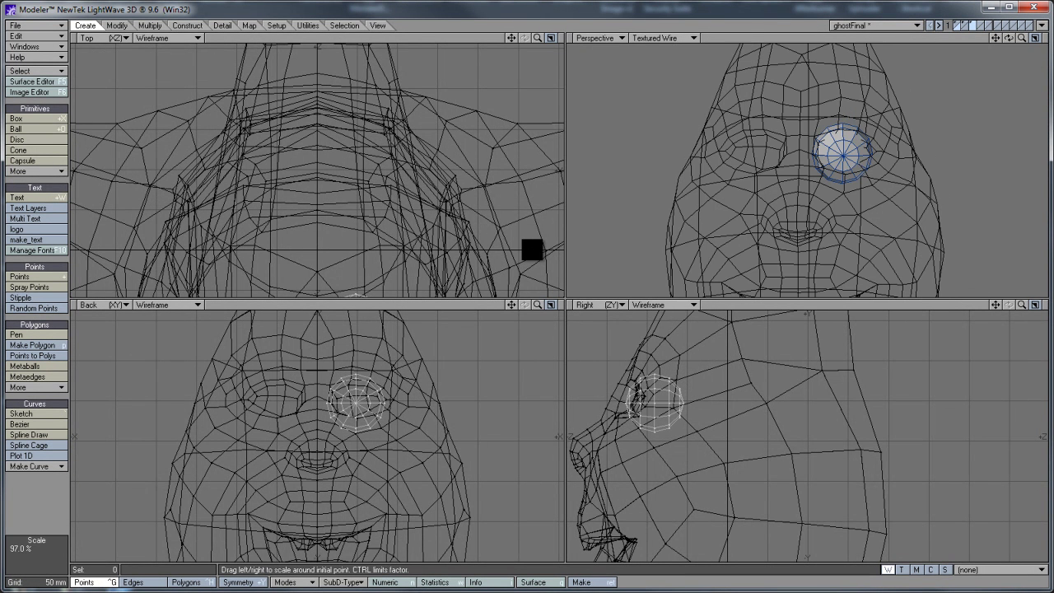
drag(670, 409, 658, 409)
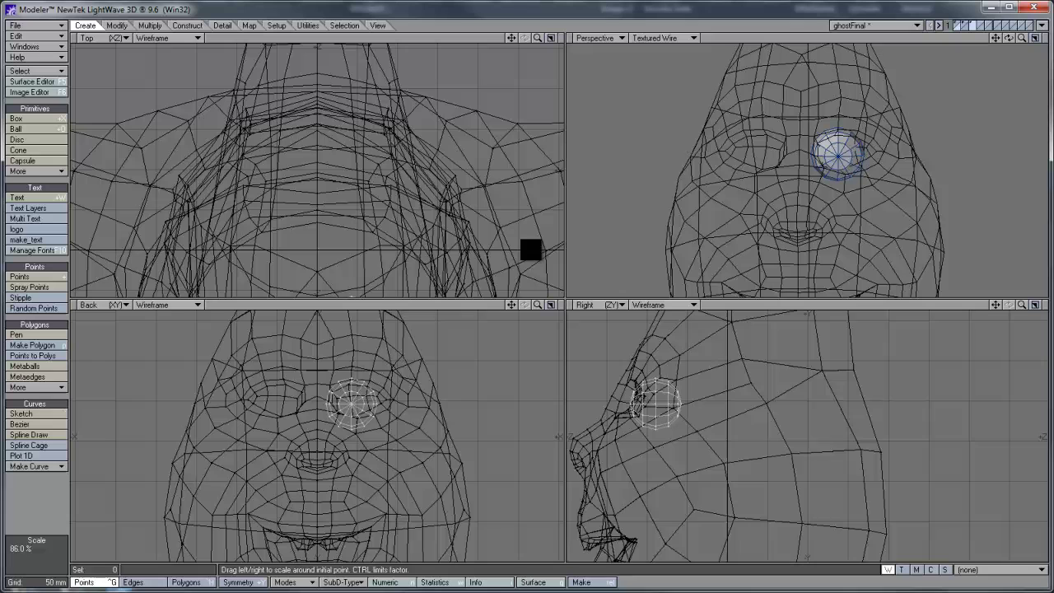
key(t)
drag(533, 250, 531, 250)
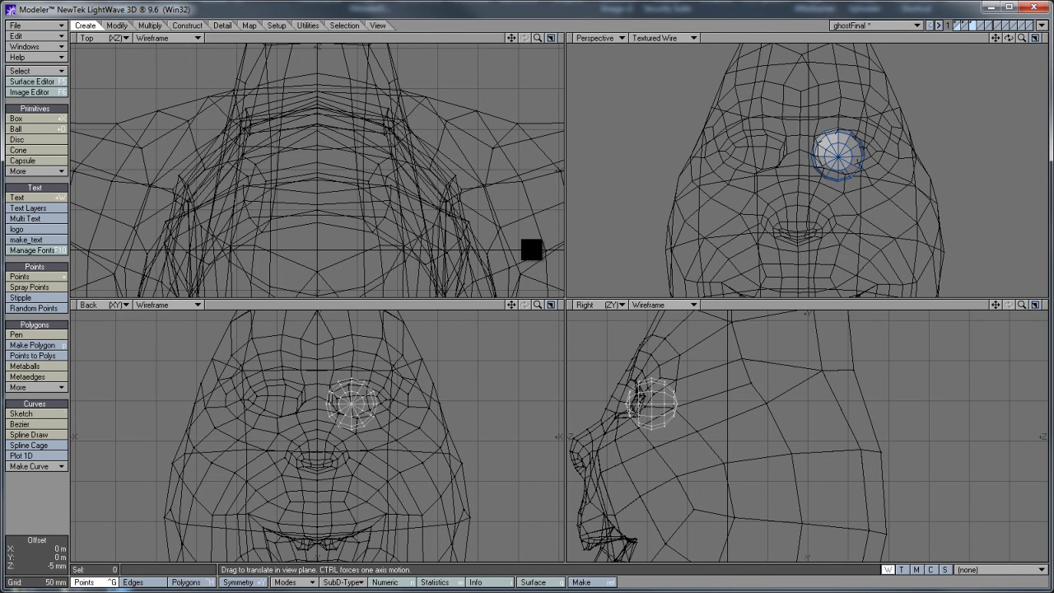
Select the polygons of the ball's rear half and delete them
key(space)
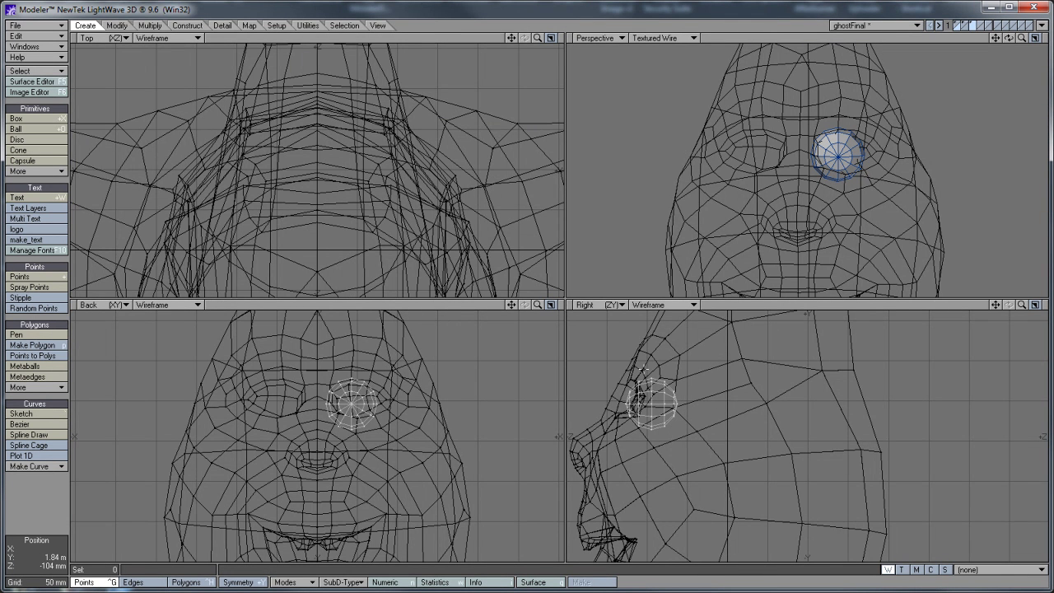
key(space)
key(space)
mouse_move(650, 432)
right_down()
mouse_move(651, 384)
mouse_move(681, 370)
mouse_move(660, 452)
right_up()
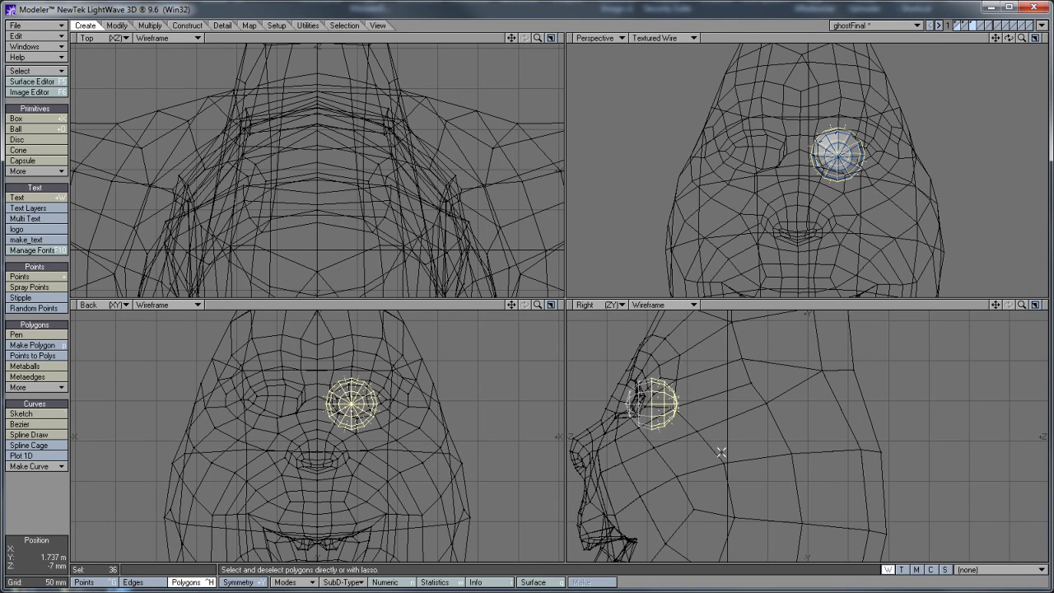
click(722, 453)
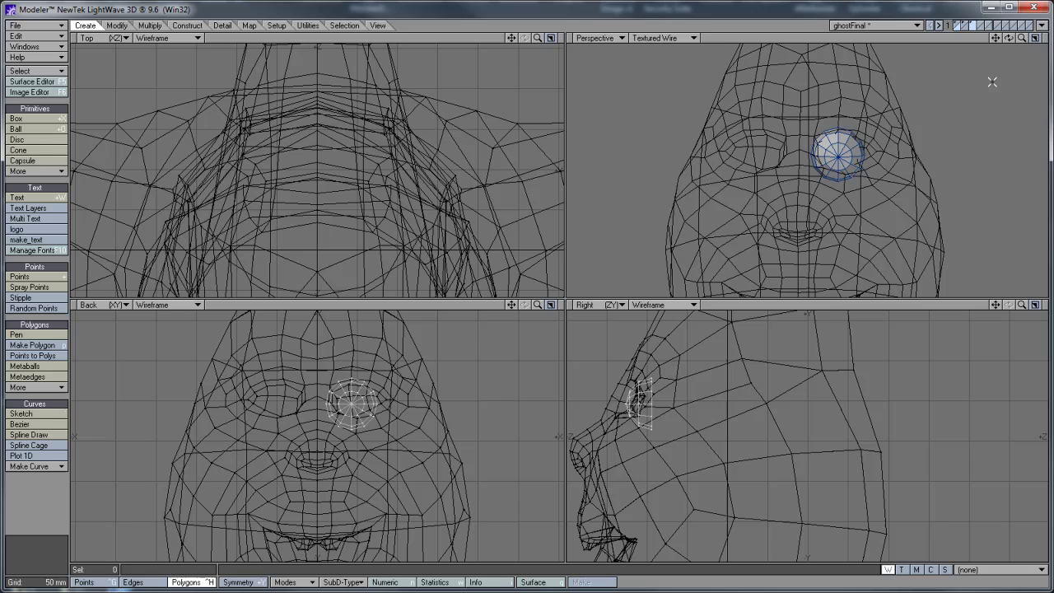
Assign the half ball a surface named eyeball with 85% diffuse, 50% specular and smoothing on
text(q)
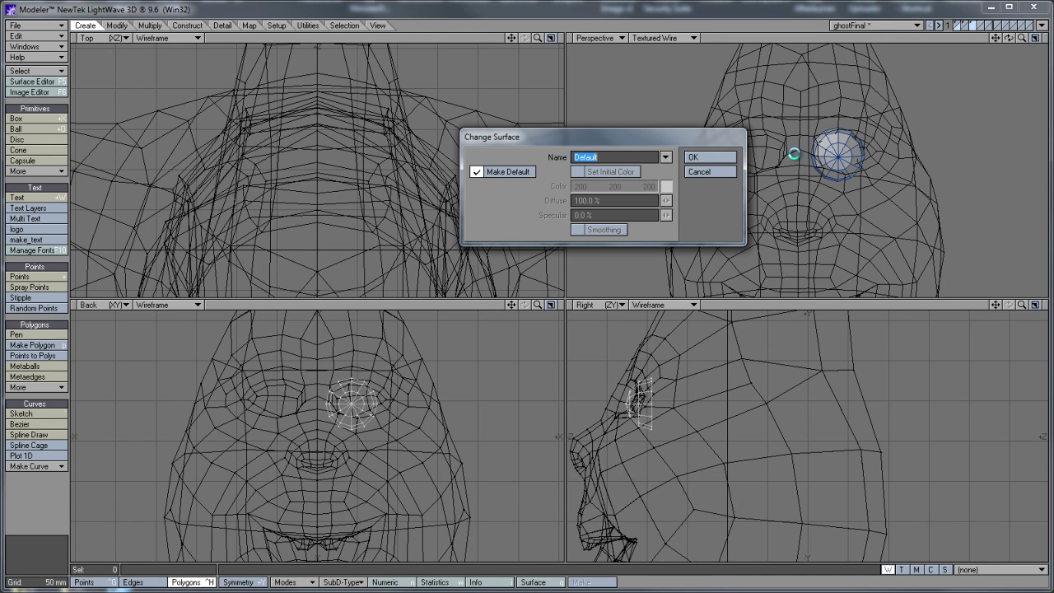
text(eyeball)
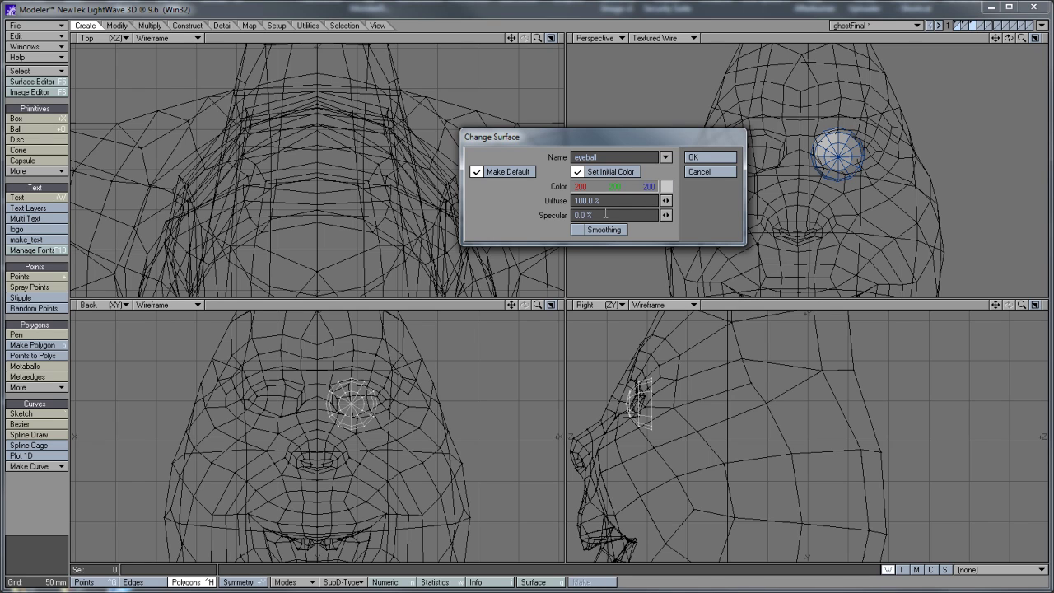
drag(605, 213, 561, 212)
click(613, 230)
drag(599, 200, 573, 200)
text(85)
key(Return)
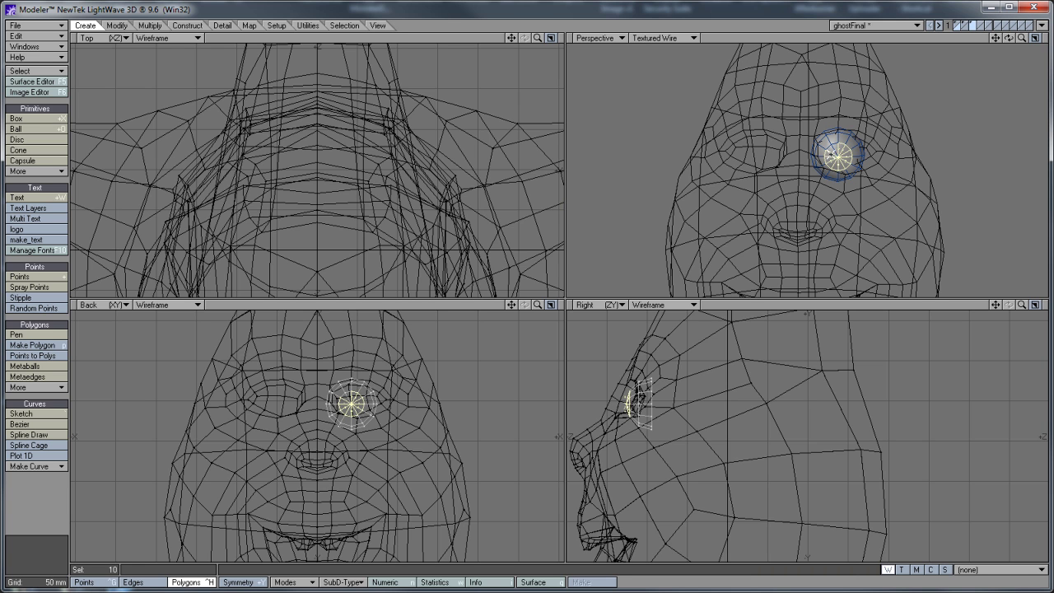
Assign the eyeball's front centre polygons a dark red surface named pupil, keeping smoothing on, and deselect them
key(q)
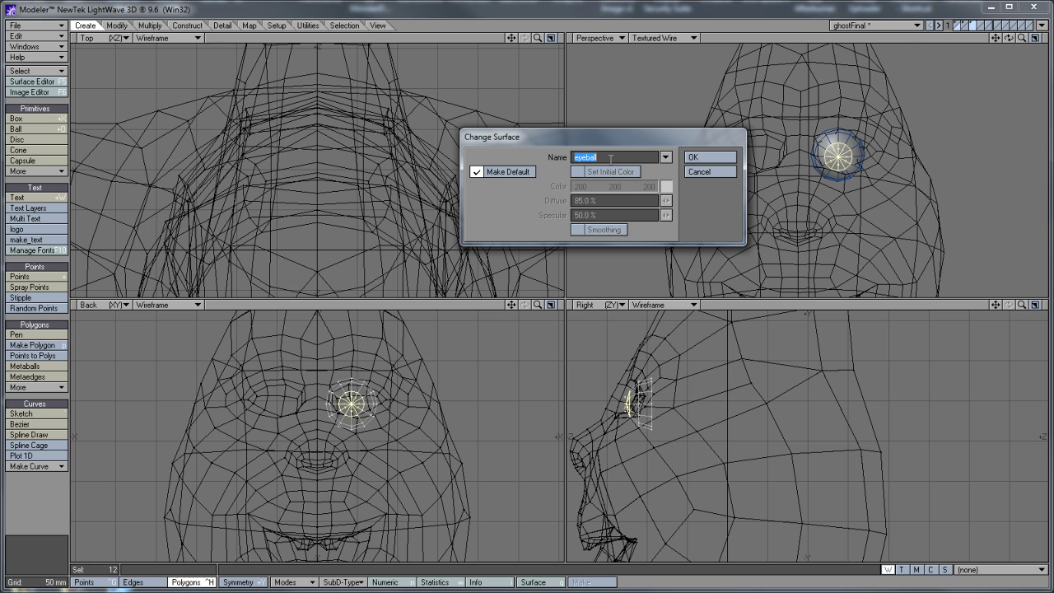
text(pupil)
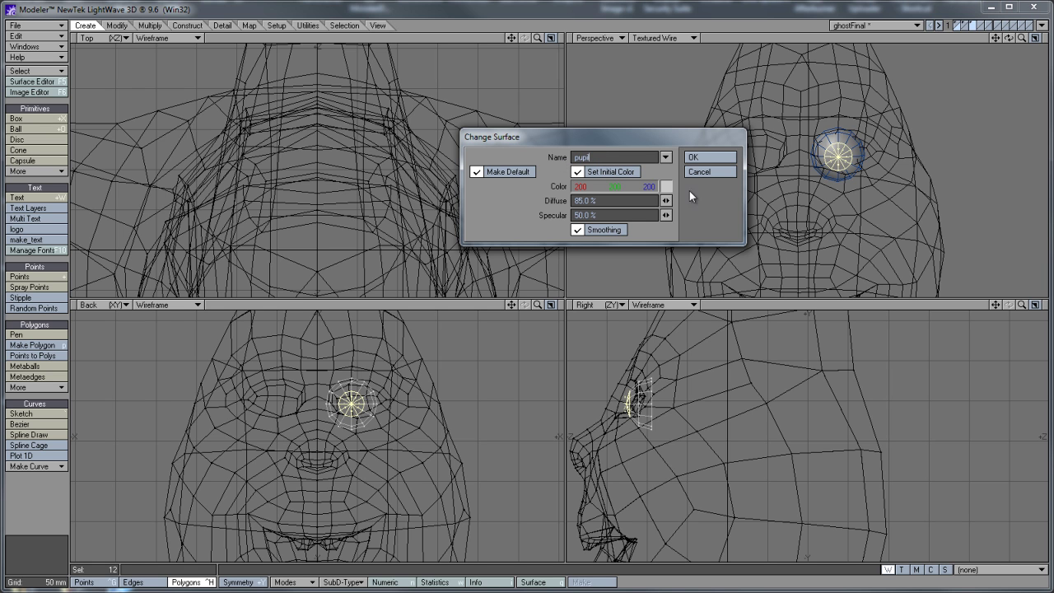
click(666, 187)
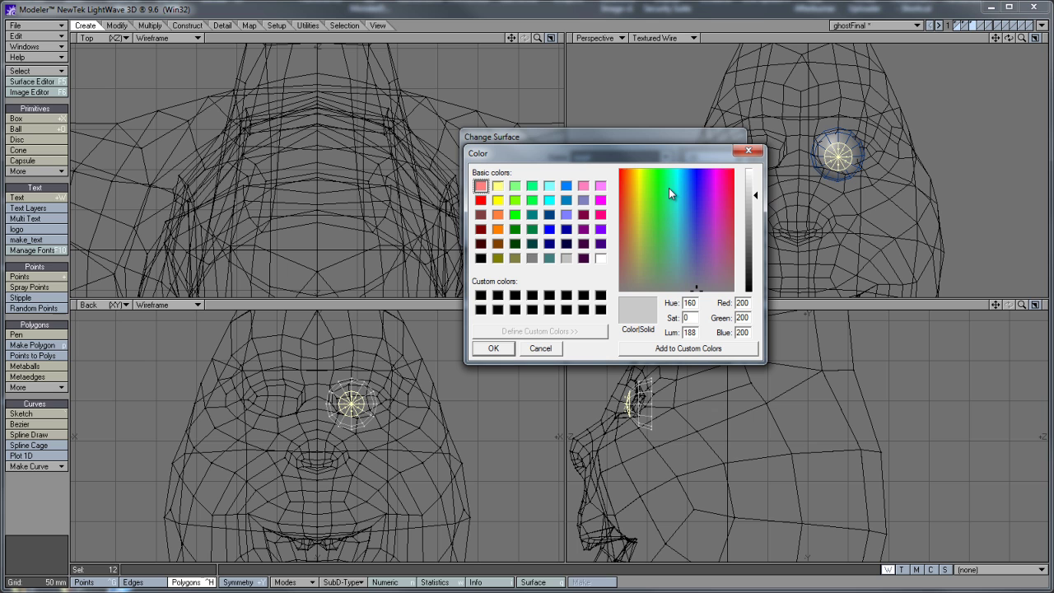
click(620, 172)
drag(751, 207, 742, 257)
click(493, 348)
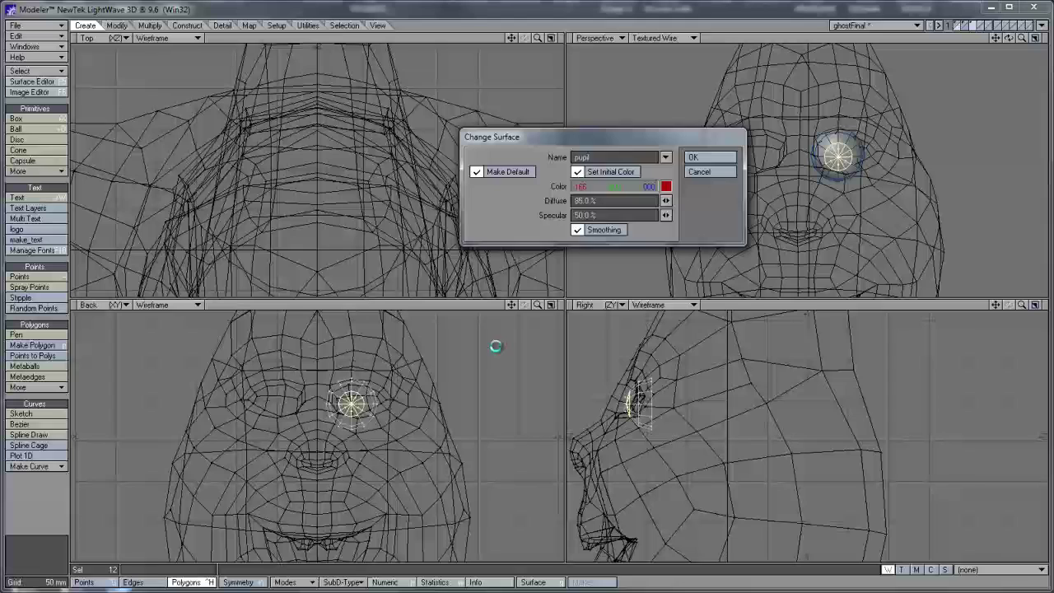
click(712, 157)
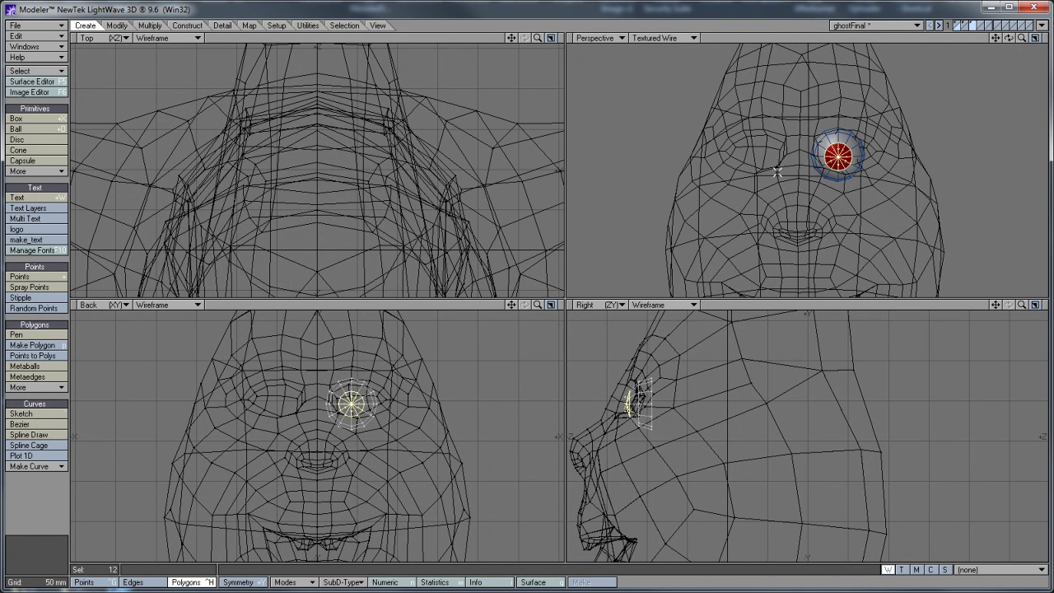
click(54, 550)
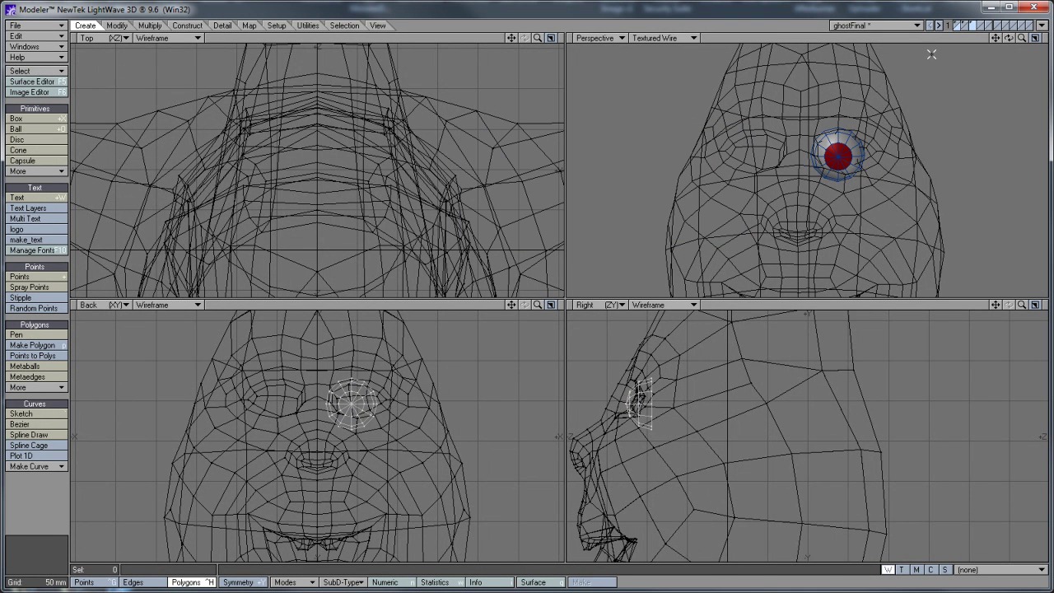
Check the eyeball together with the ghost and alone, and put the ghost in the foreground with the eyeball layer as background
click(960, 24)
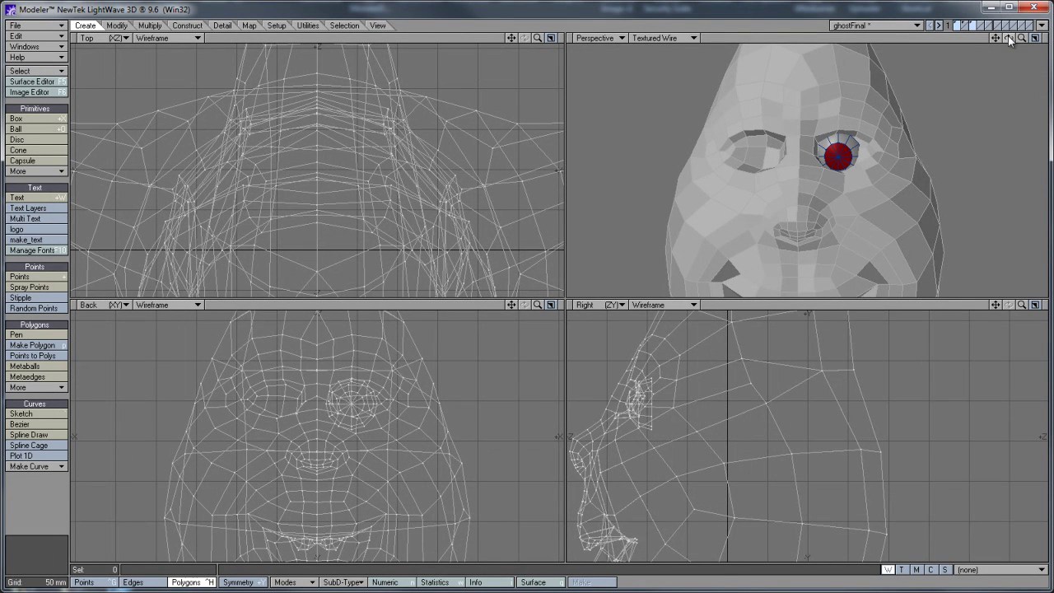
click(977, 26)
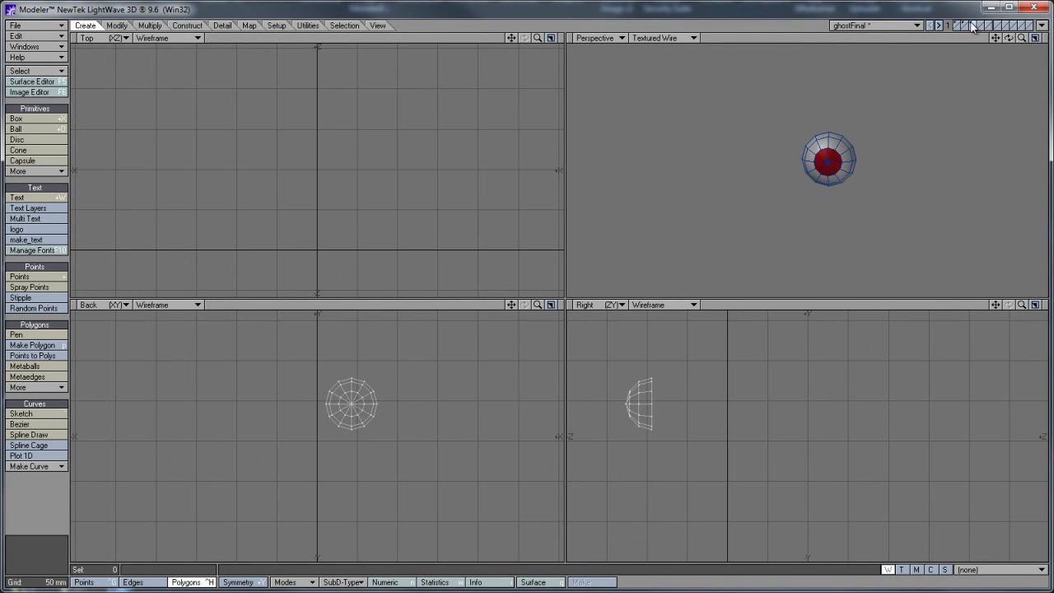
click(957, 24)
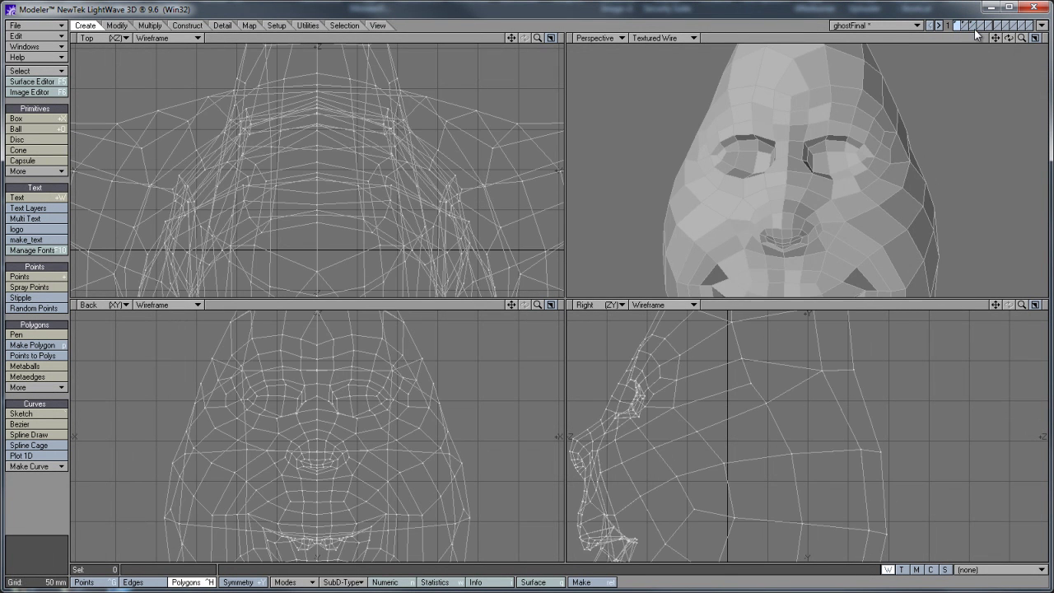
click(975, 29)
Turn on Symmetry, drag the ghost's eyelid points to fit around the eyeball, and display both layers together
key(t)
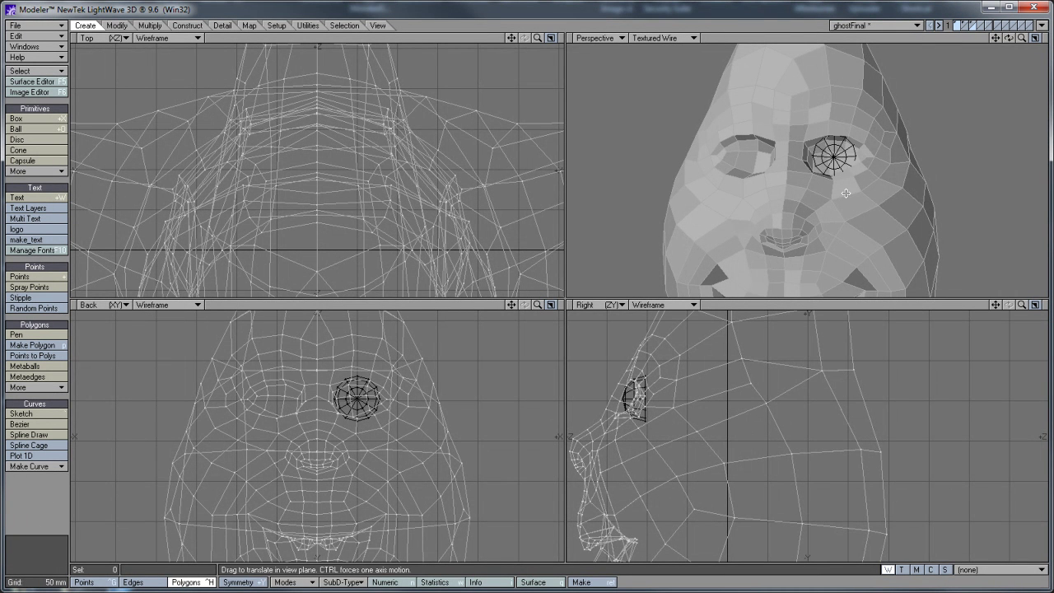
click(255, 583)
key(ctrl+t)
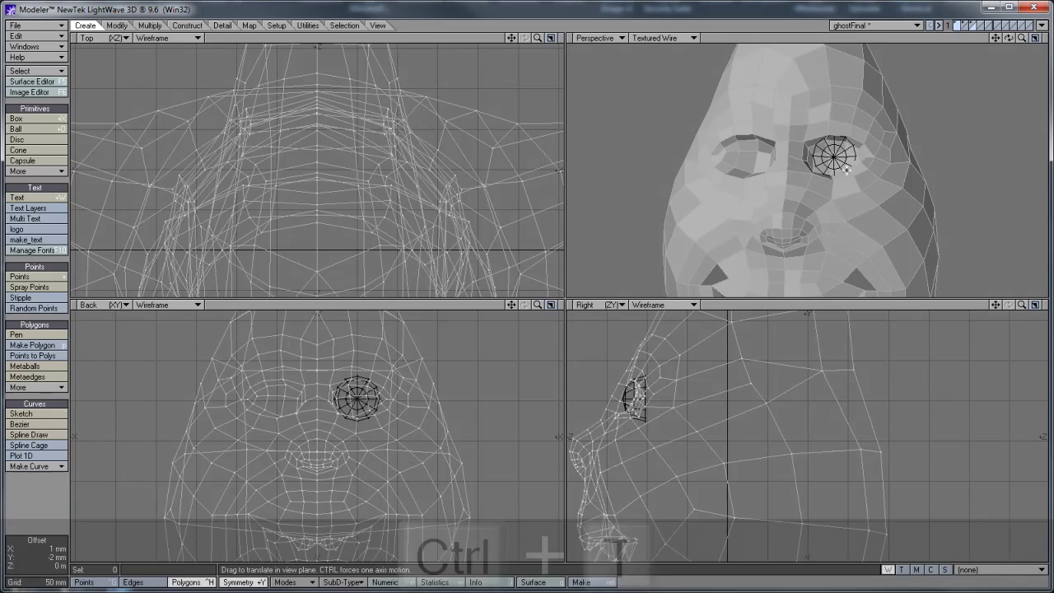
drag(833, 156, 860, 163)
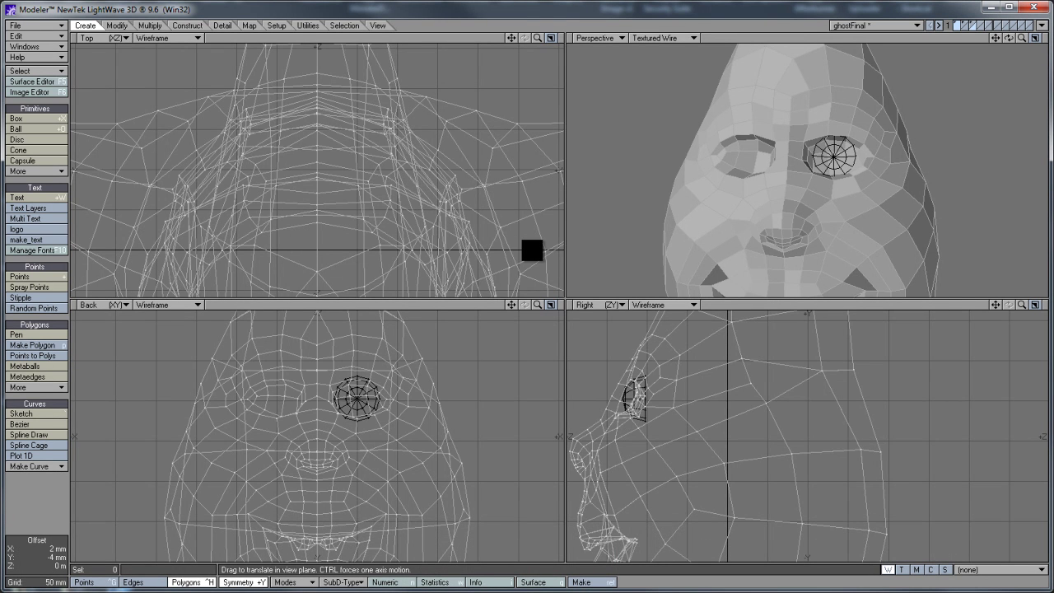
drag(532, 250, 840, 163)
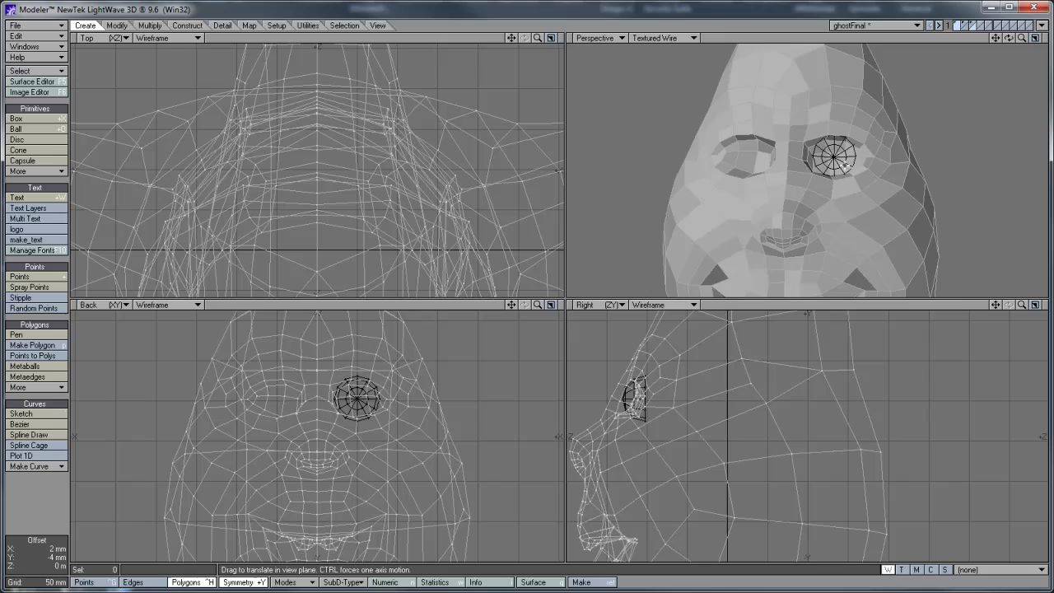
click(970, 26)
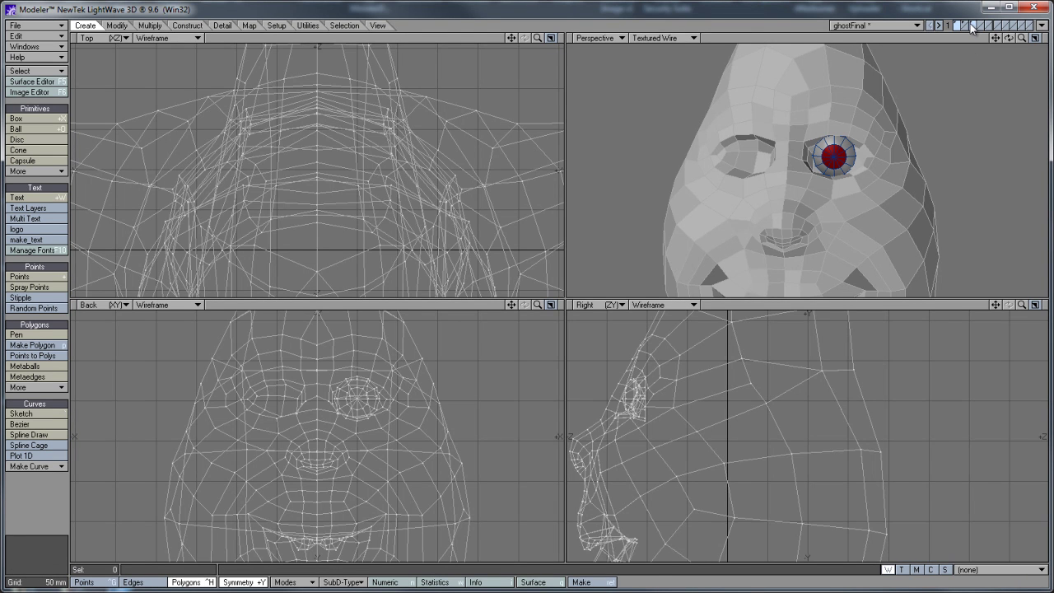
Mirror the eyeball across the X axis about the origin with points merged, making the ghost's second eye
click(970, 26)
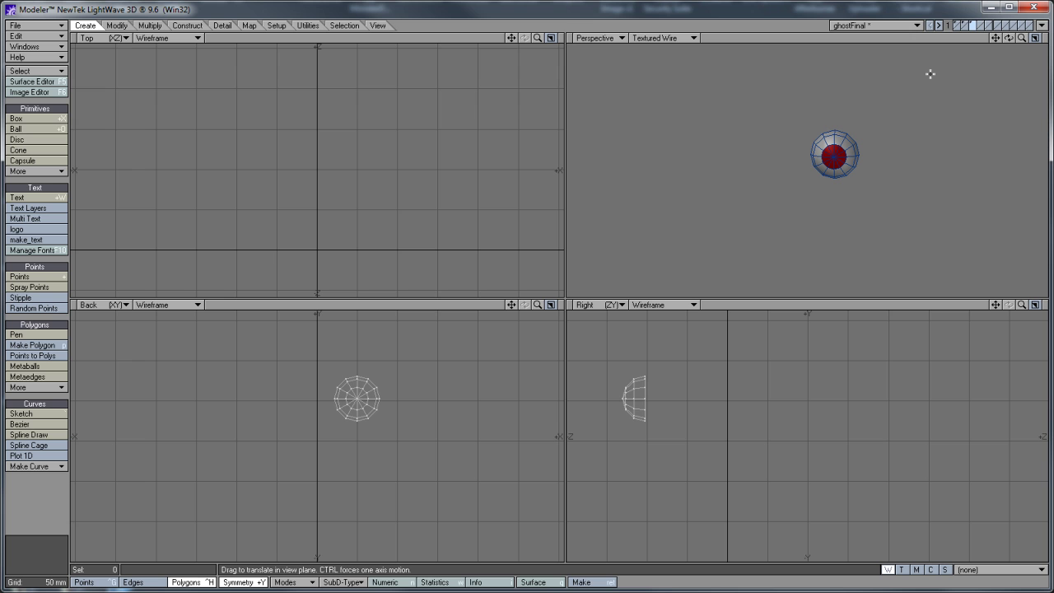
key(shift+v)
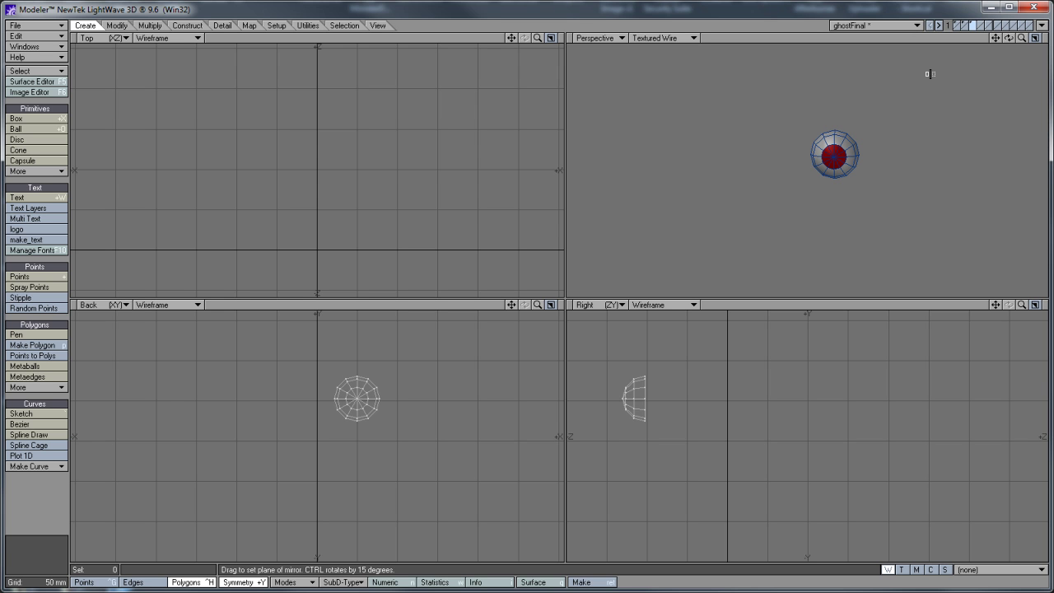
key(n)
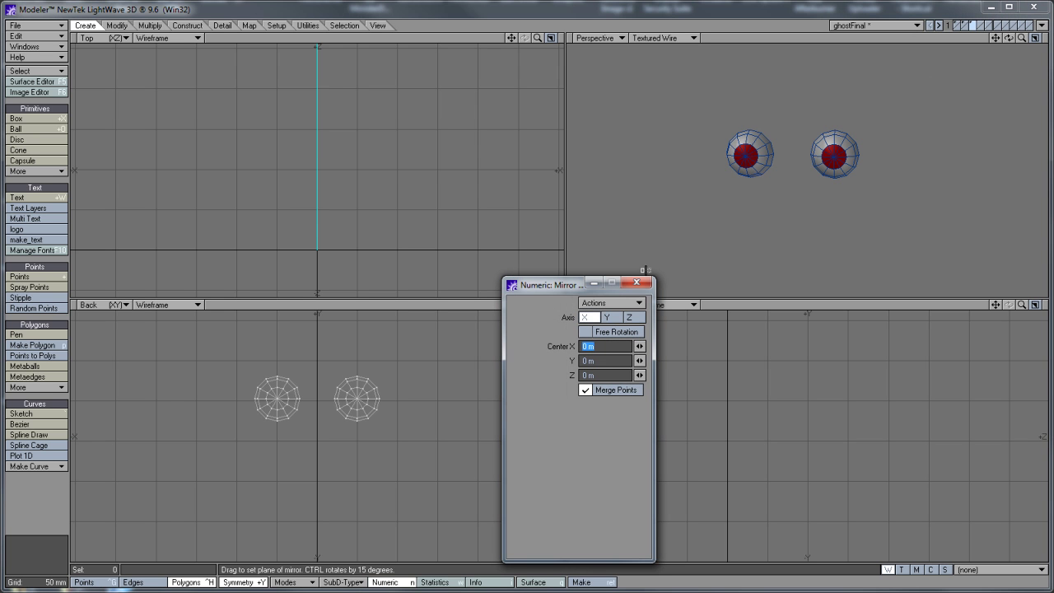
click(637, 283)
Check both eyeballs in the ghost's sockets and view the whole figure together with the hat
click(955, 26)
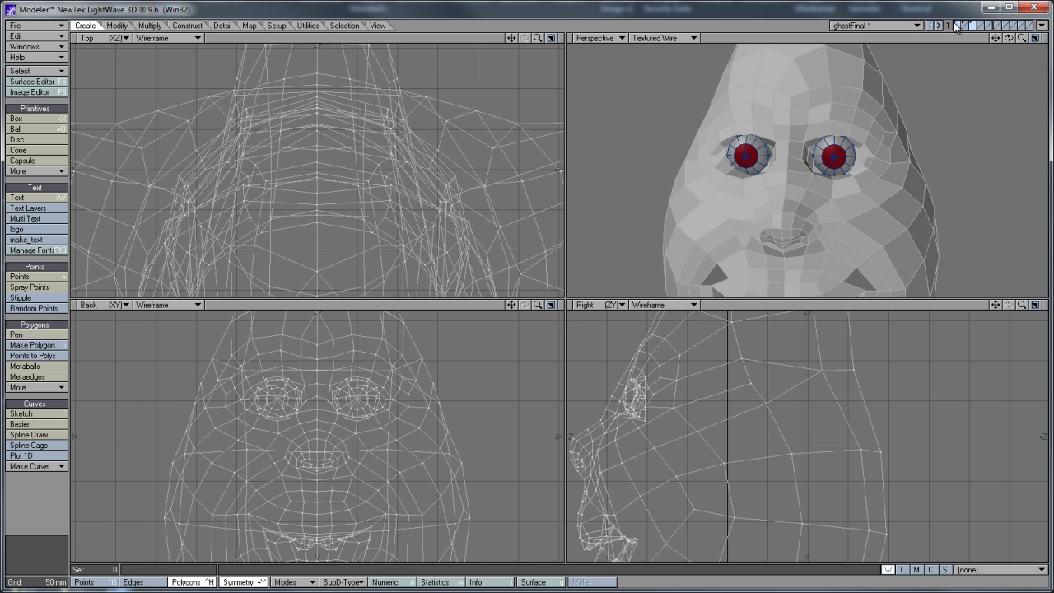
drag(1018, 42, 927, 39)
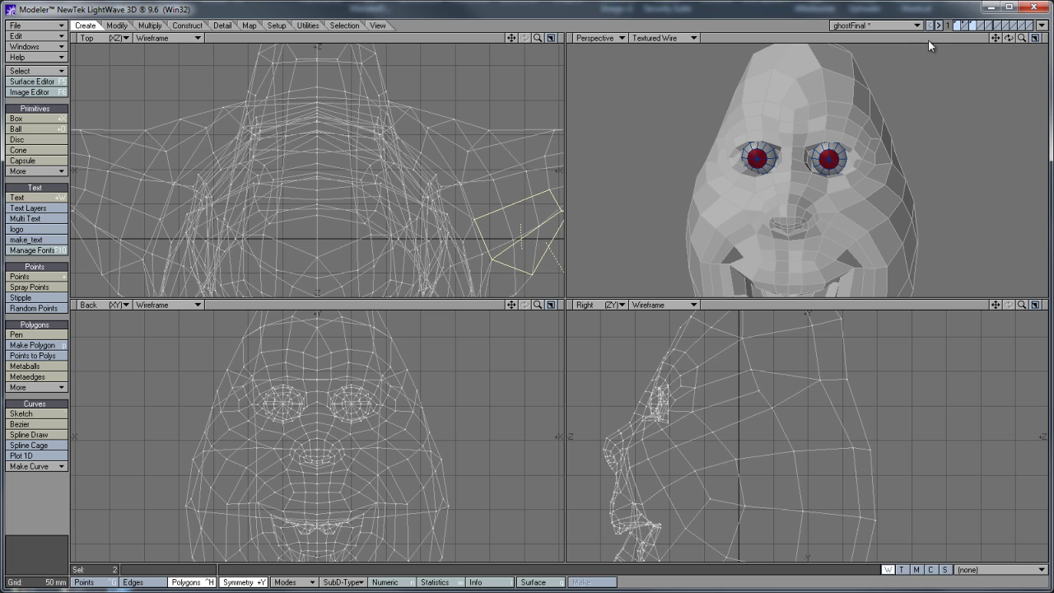
drag(1022, 38, 531, 249)
key(ctrl+g)
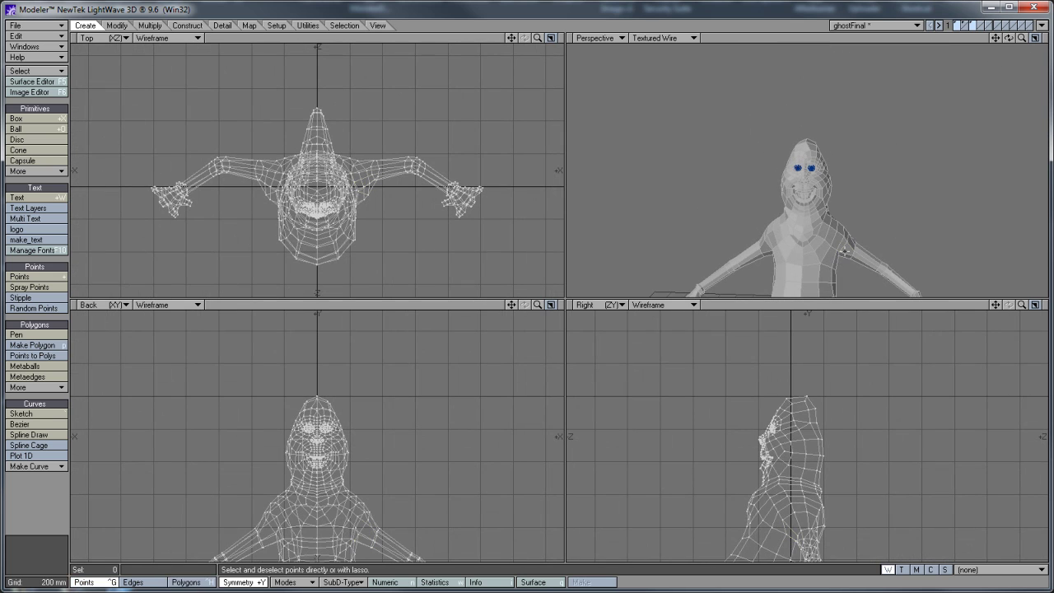
shift+click(963, 24)
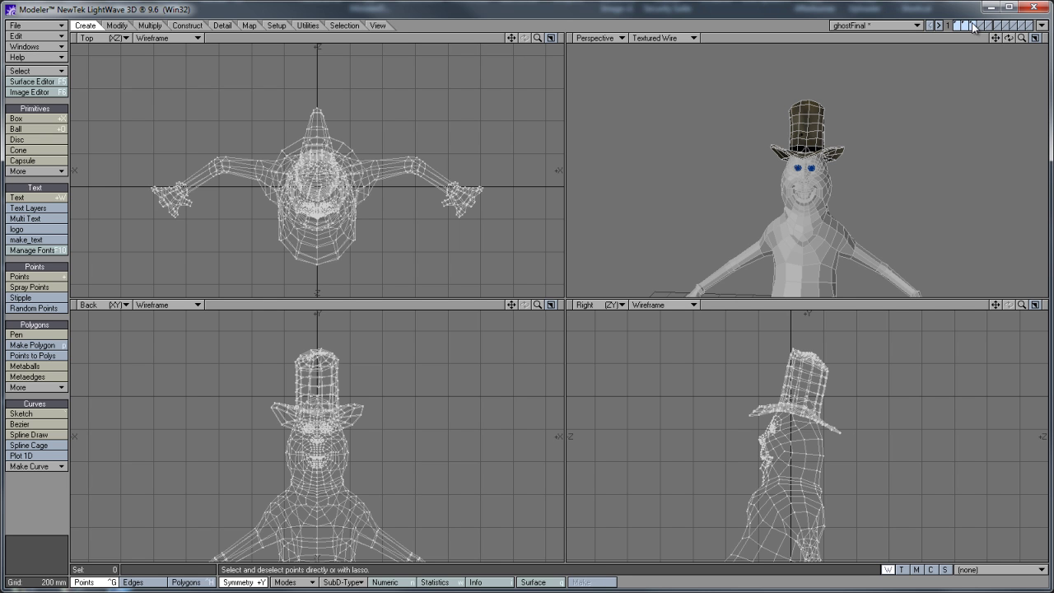
Cut both eyeballs from their layer, paste them into the ghost's layer, and display the ghost together with the hat
click(972, 26)
key(ctrl+x)
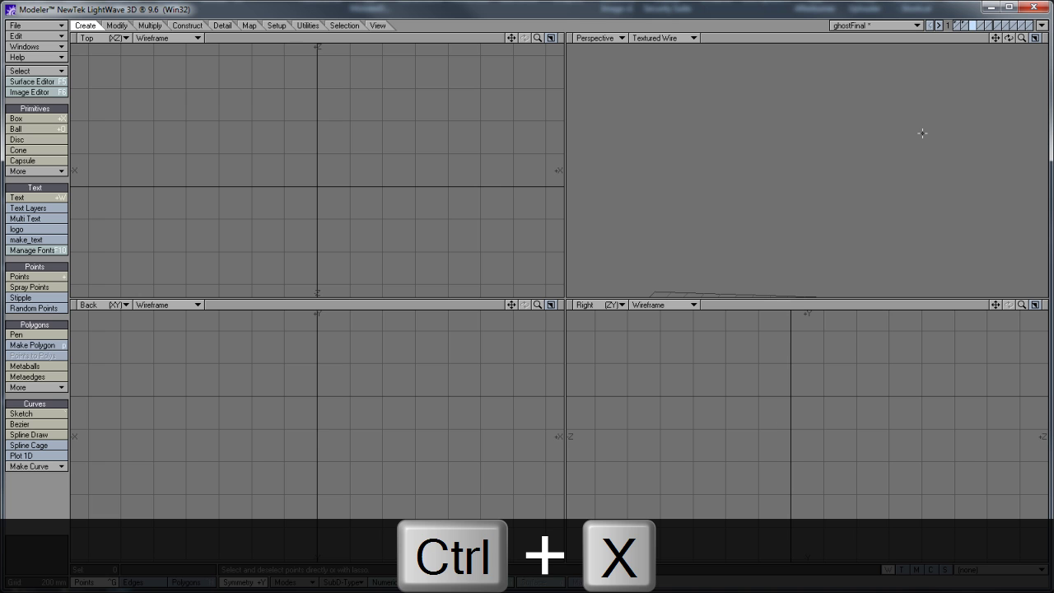
click(955, 26)
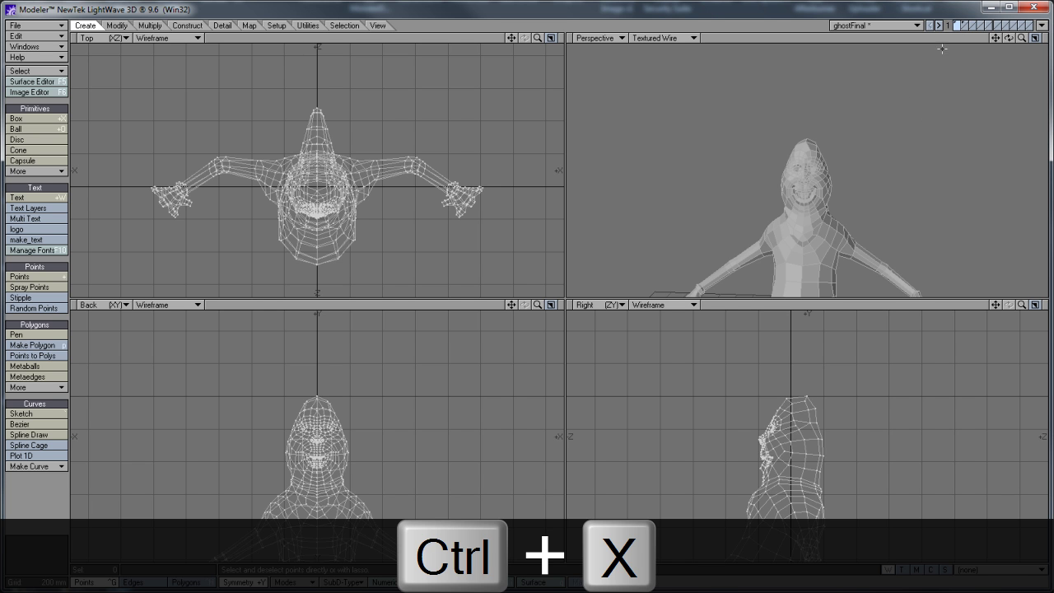
key(ctrl+v)
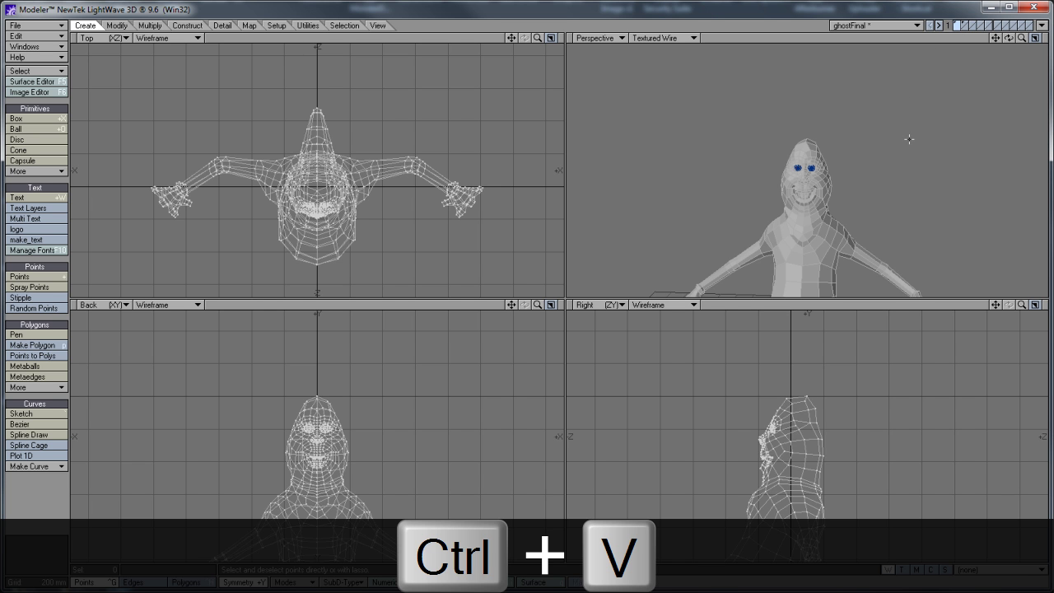
click(964, 28)
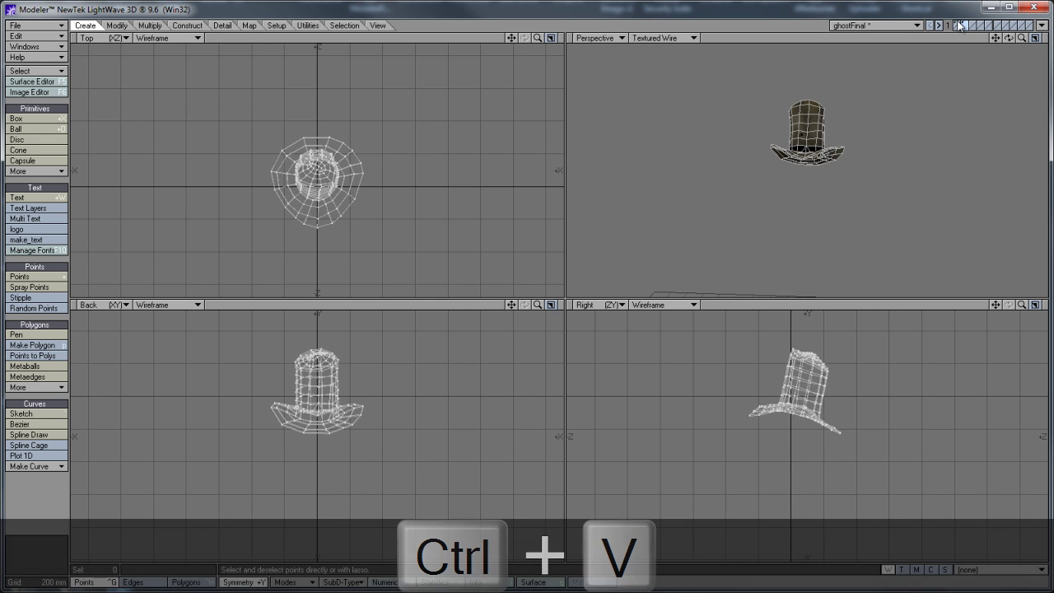
shift+click(958, 26)
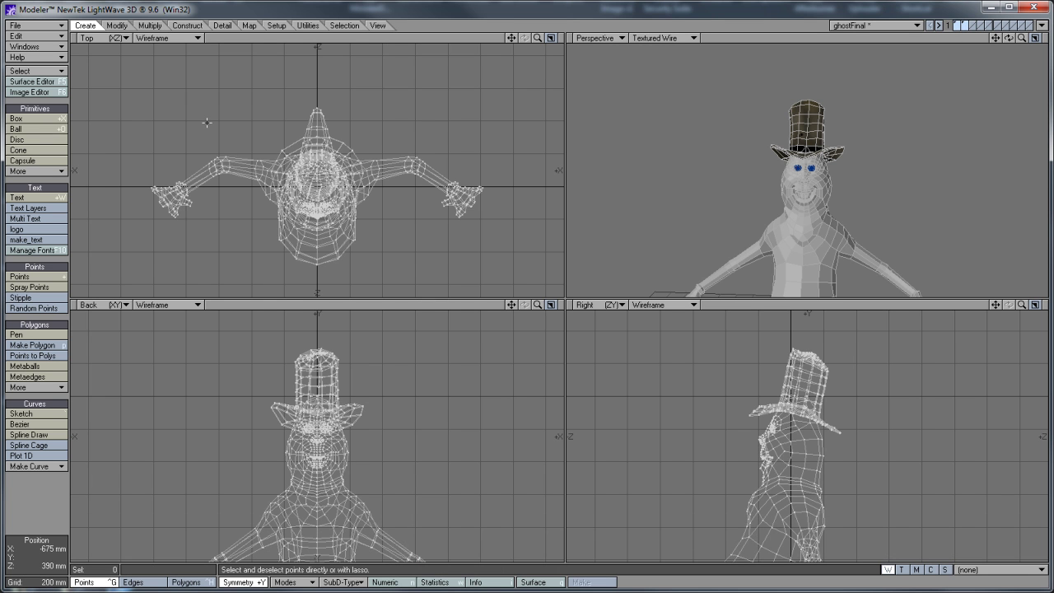
Move the hat layer's pivot point up to the base of the hat, at about Y 1.92 m and Z 40 mm
click(965, 27)
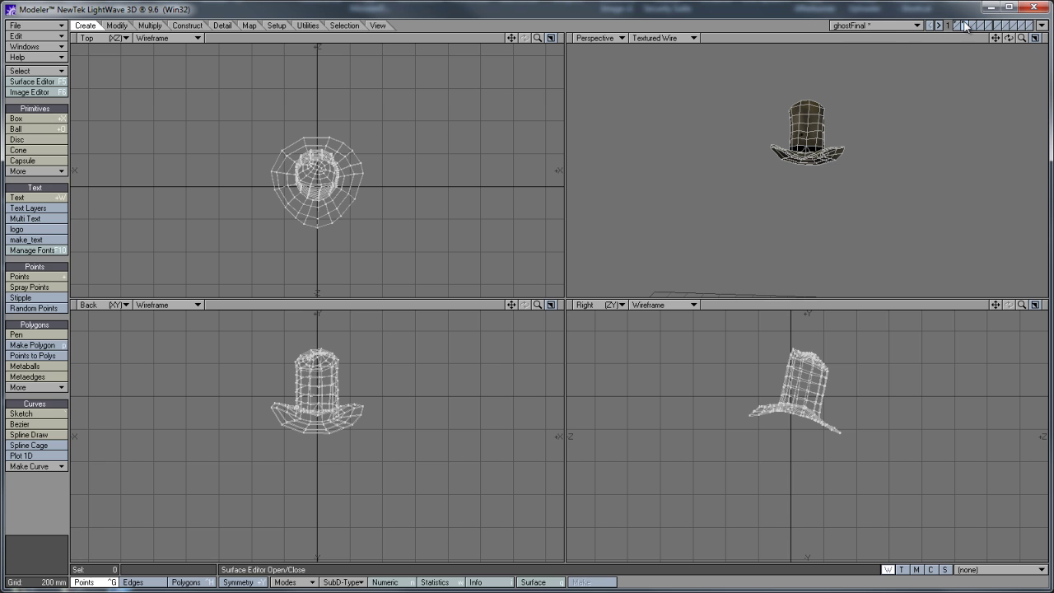
click(378, 26)
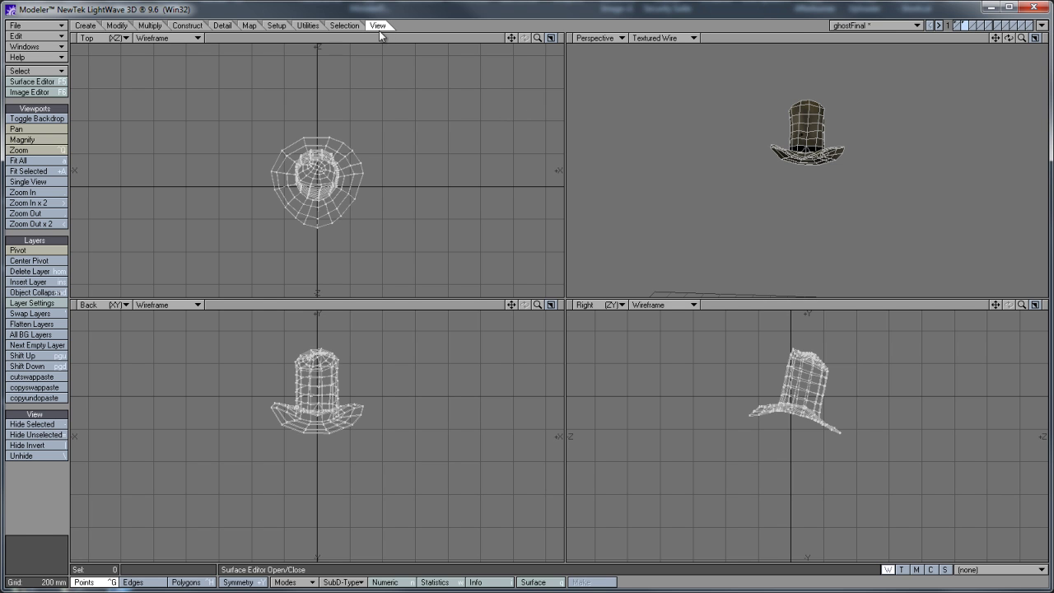
click(33, 250)
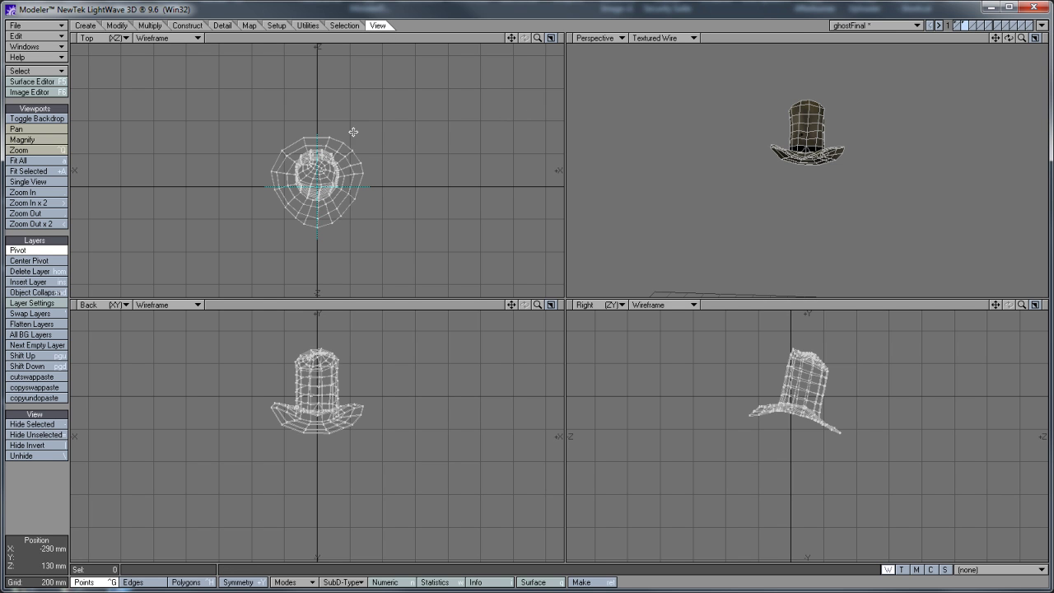
mouse_move(534, 303)
mouse_down()
mouse_move(522, 247)
mouse_move(533, 289)
mouse_up()
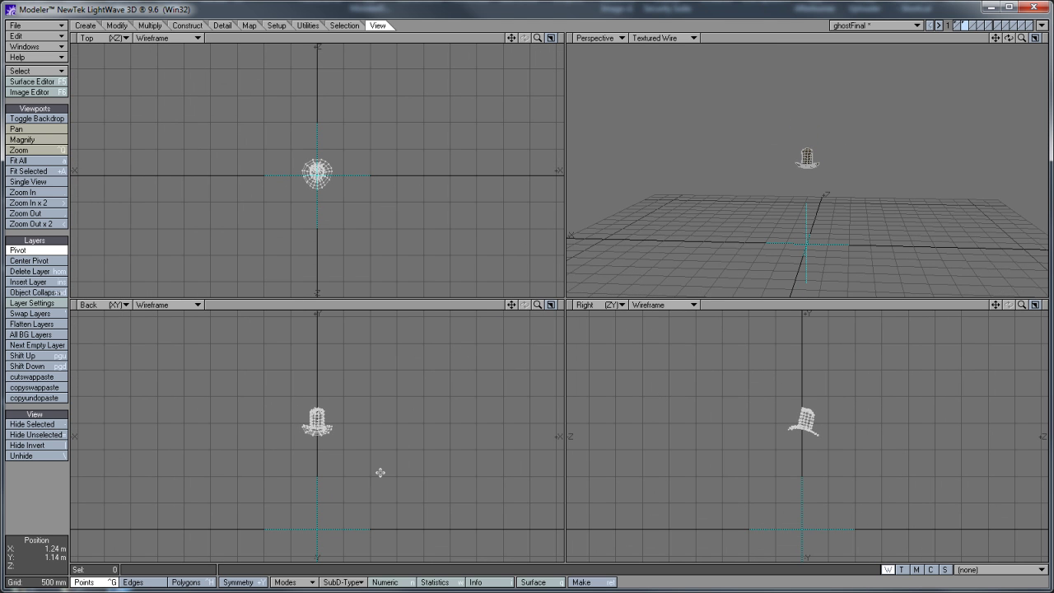
drag(317, 529, 317, 430)
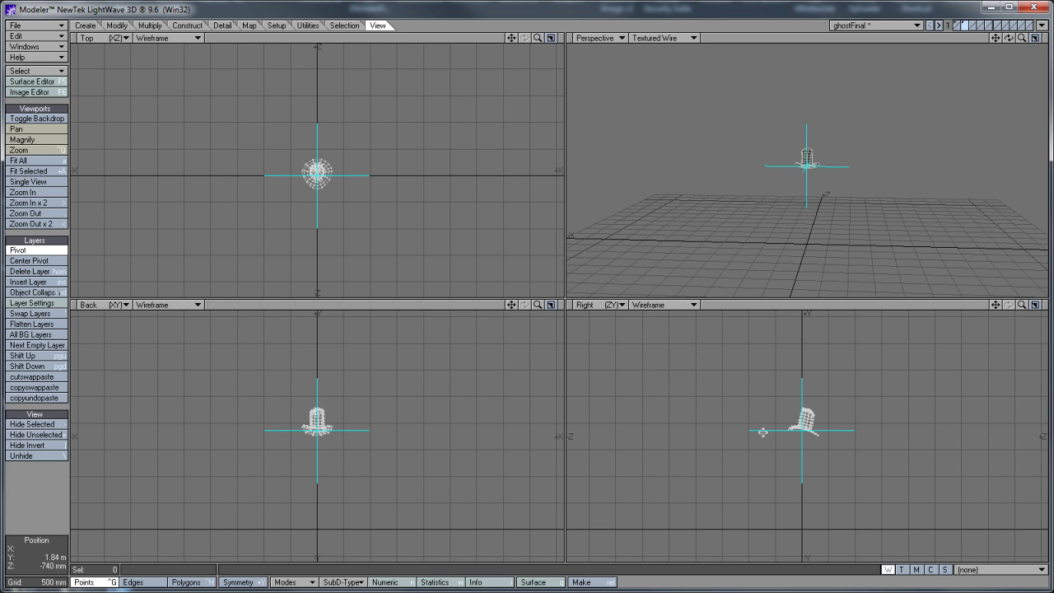
drag(802, 430, 803, 426)
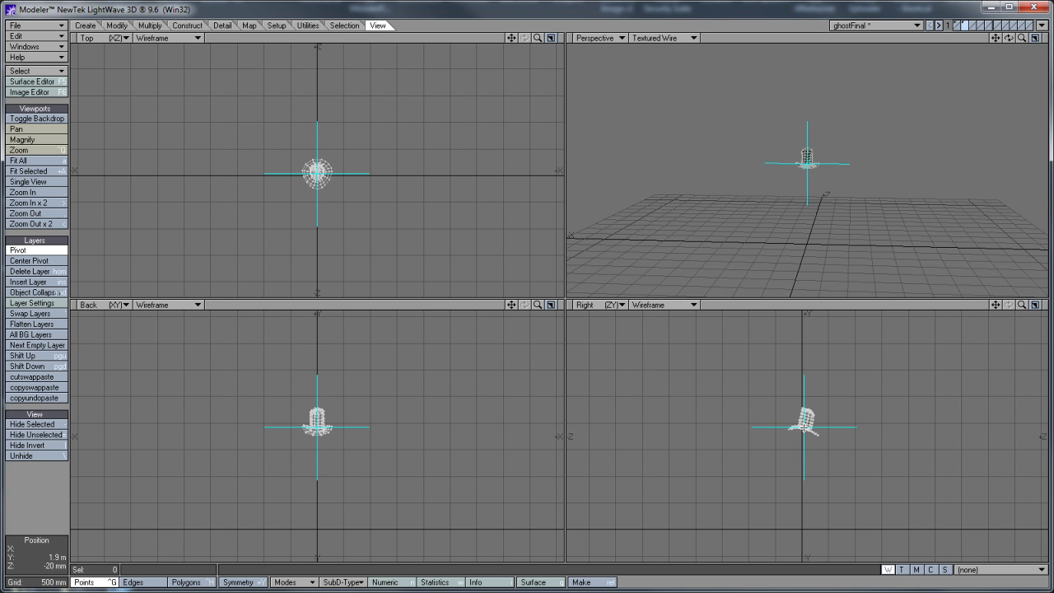
click(42, 249)
click(43, 250)
click(43, 250)
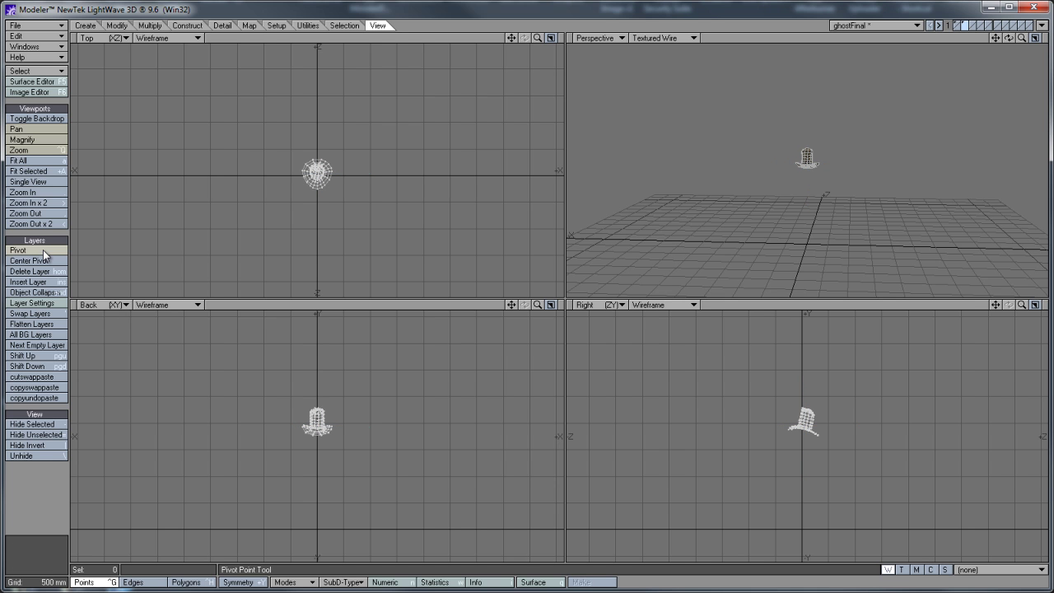
Display the ghost together with the hat and save the object under the new name ghostFinalLWO
shift+click(957, 25)
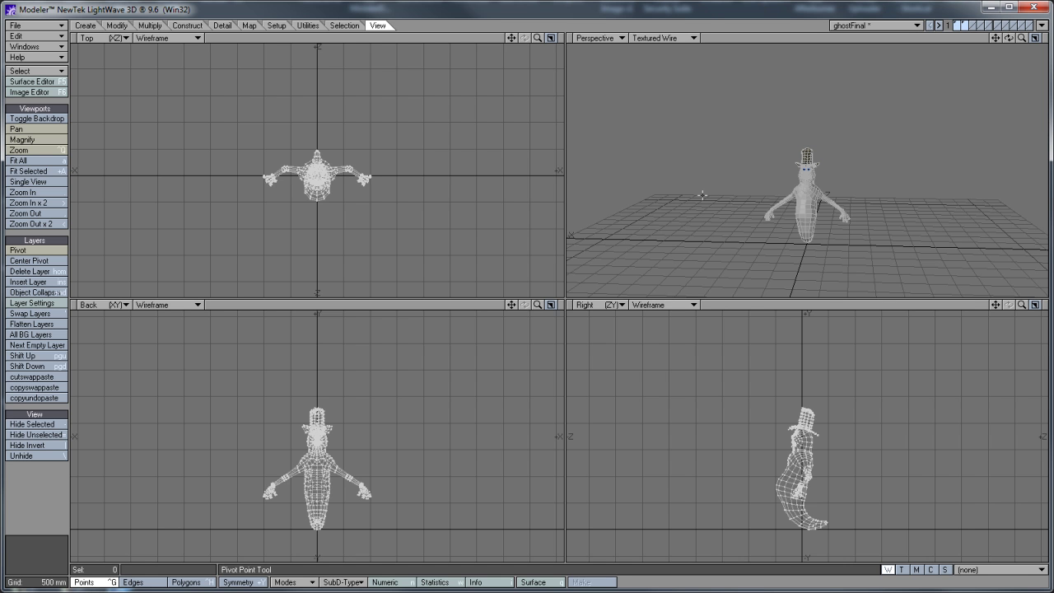
key(a)
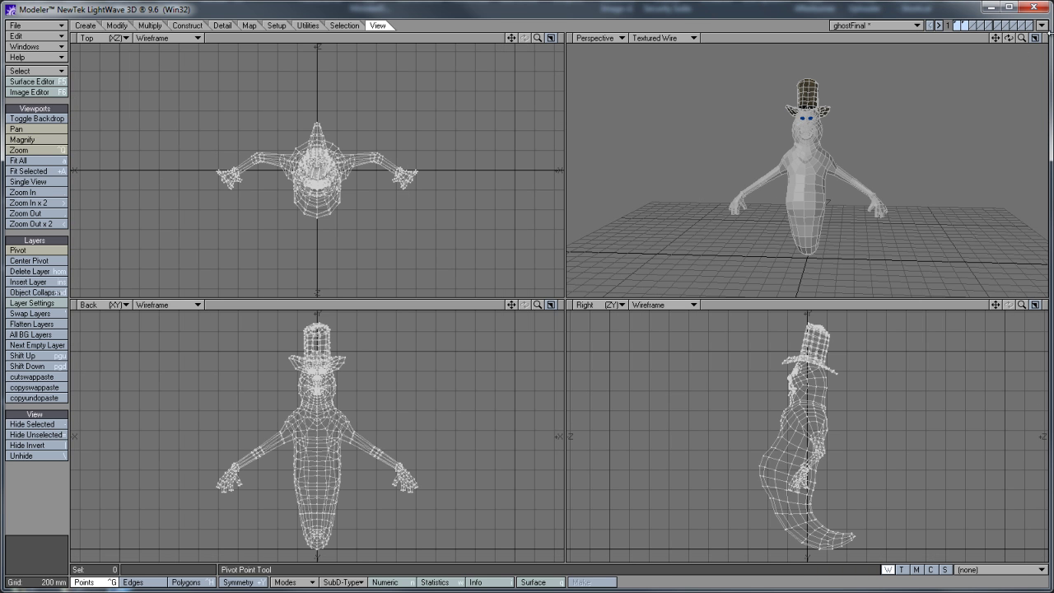
drag(1007, 38, 522, 242)
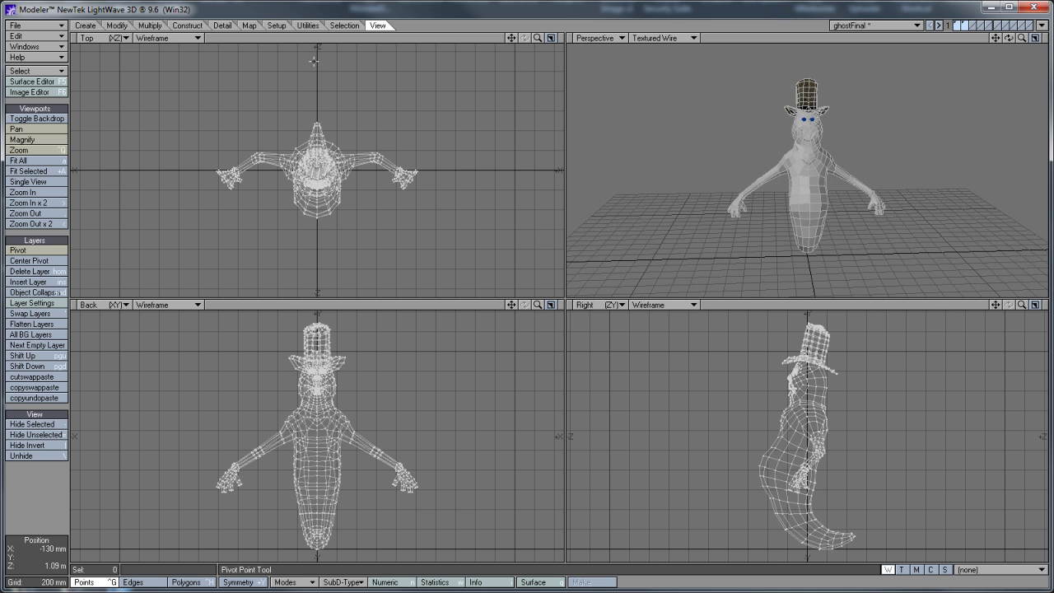
click(43, 27)
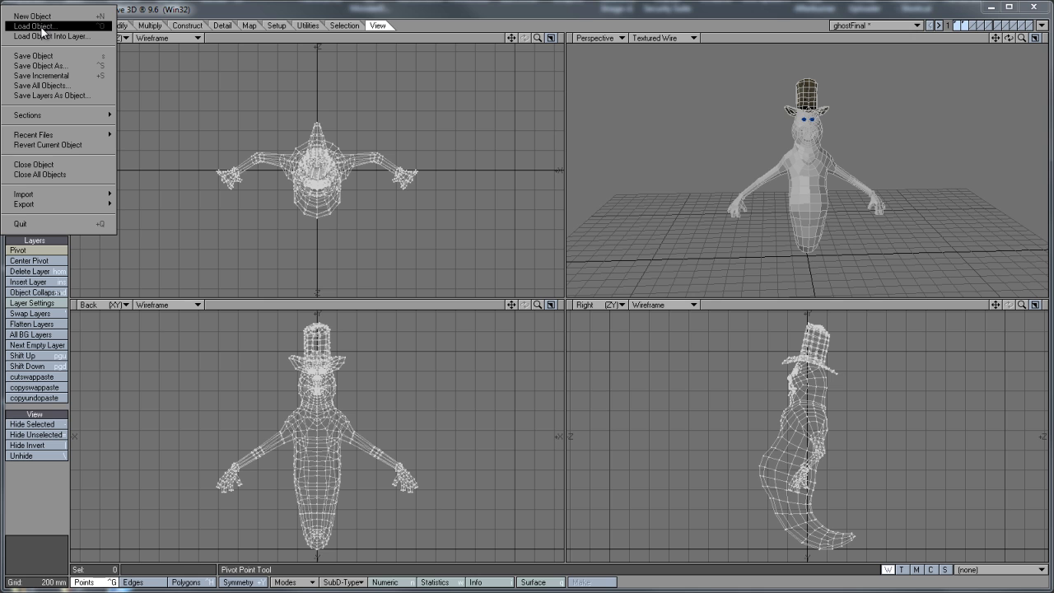
click(45, 66)
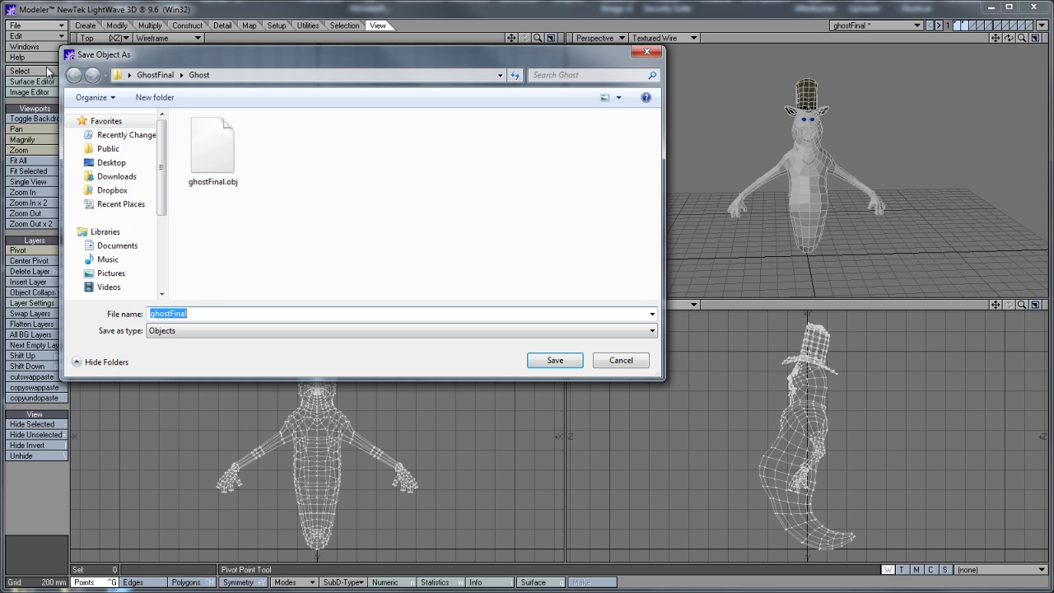
click(202, 316)
key(Return)
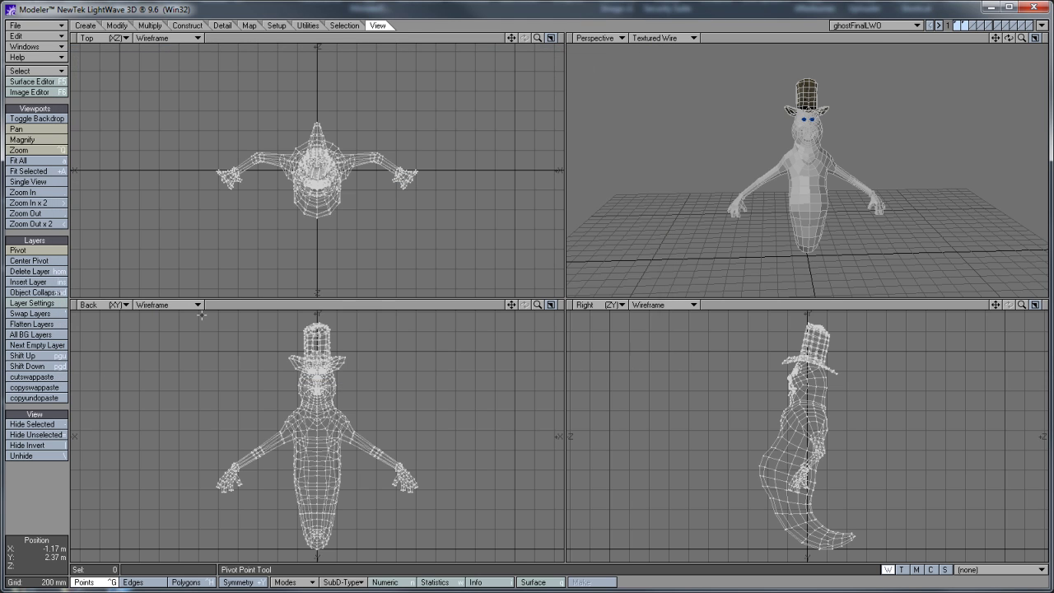
Switch to LightWave Layout and load the ghostFinalLWO object into the scene
key(F12)
drag(240, 40, 338, 65)
click(360, 160)
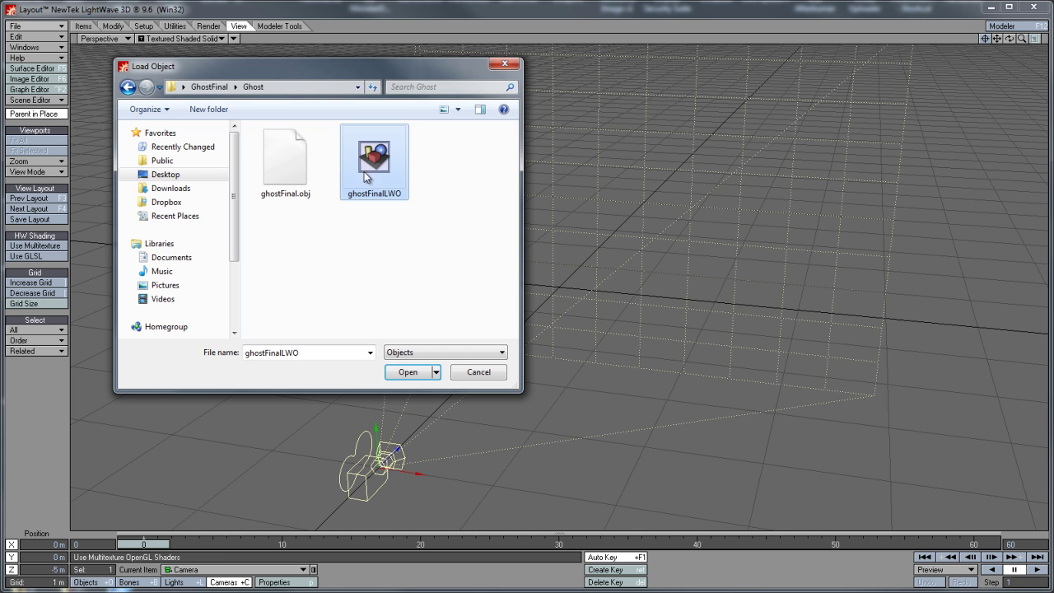
click(412, 373)
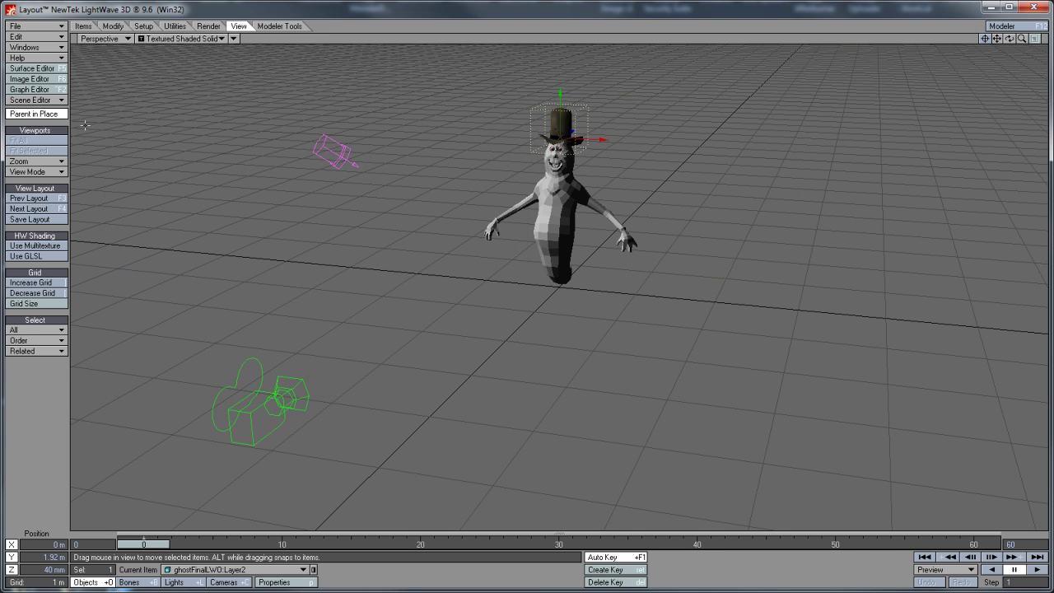
Open the Surface Editor and compare the settings of the pupil, RetopoGroup1 and RetopoGroup2 surfaces
click(39, 69)
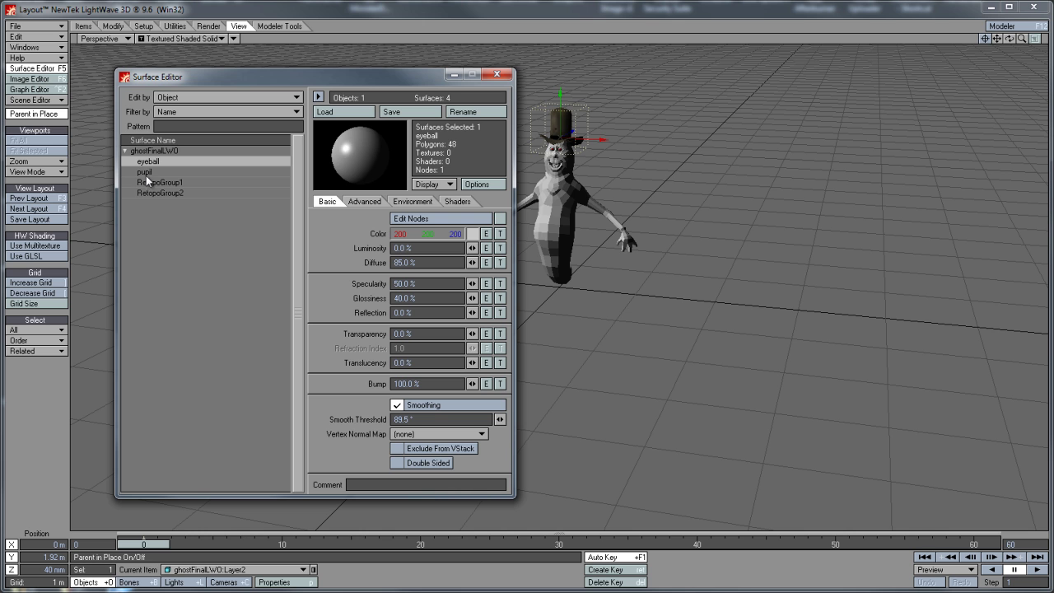
click(147, 172)
click(151, 183)
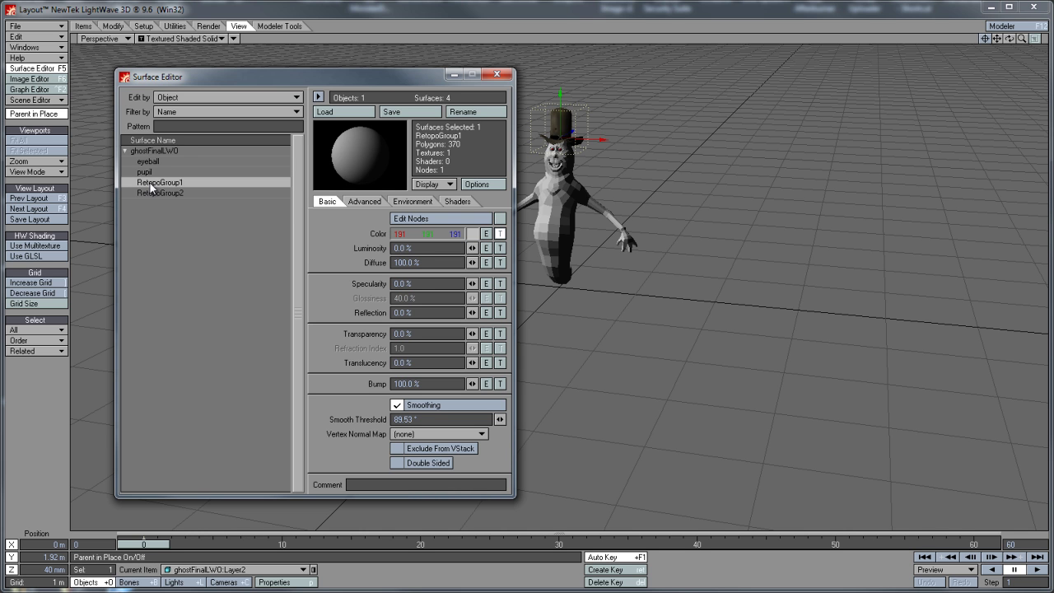
click(154, 193)
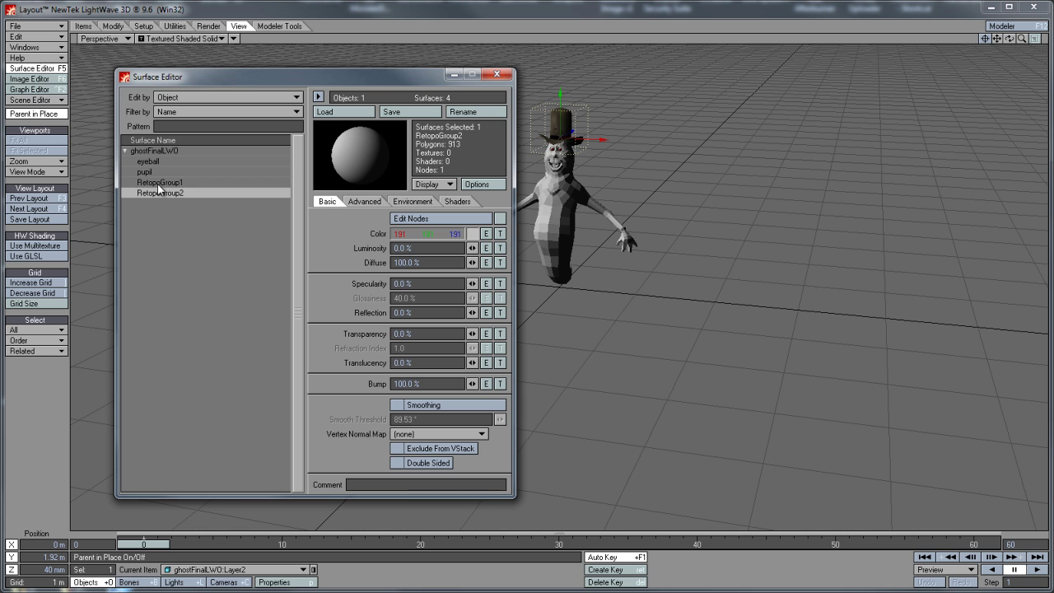
click(157, 182)
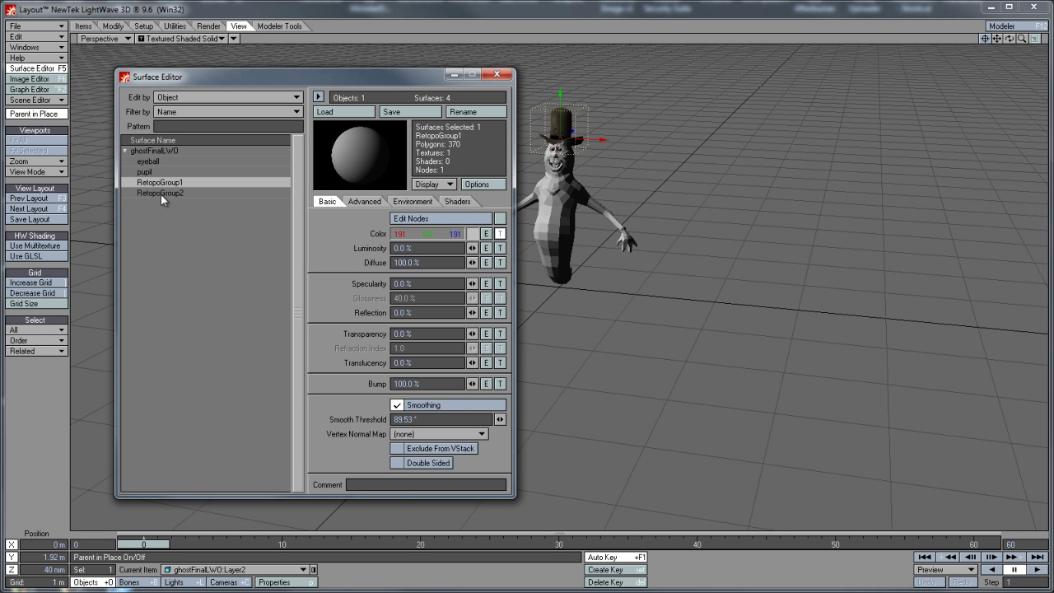
click(160, 194)
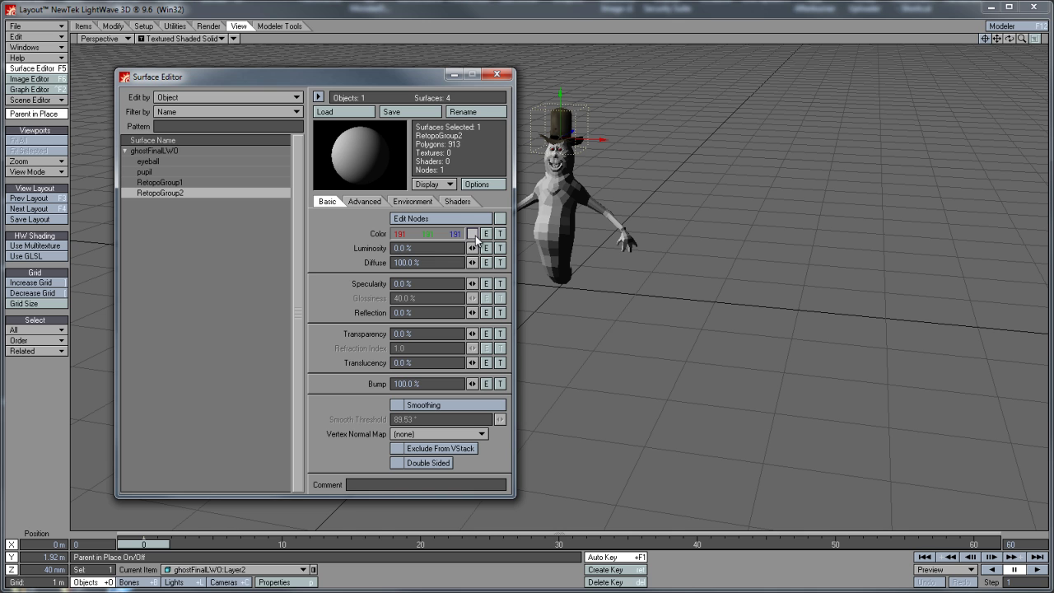
Rename the RetopoGroup1 surface to Hat
click(198, 183)
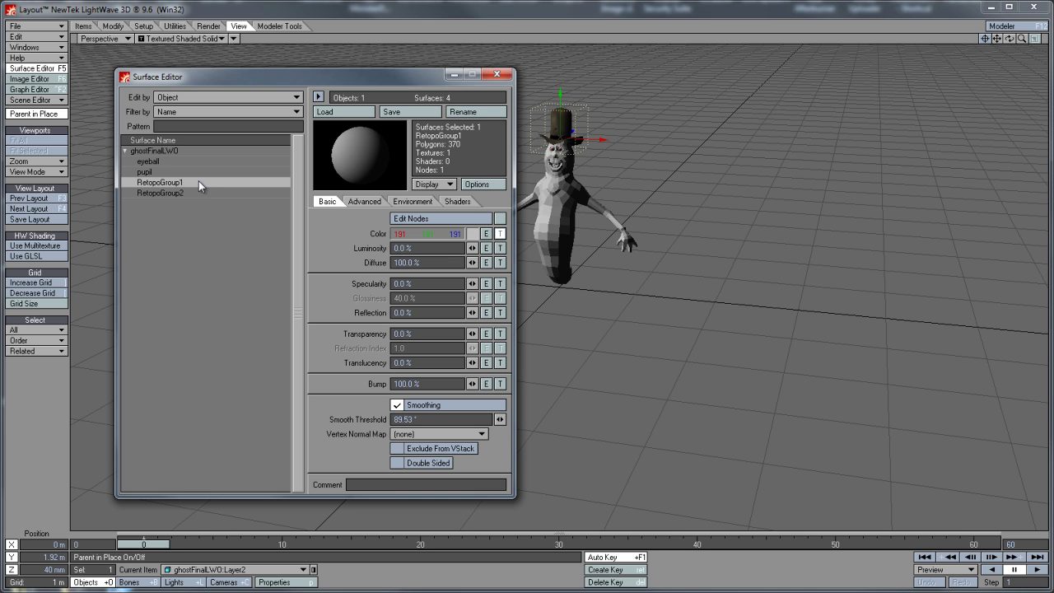
click(481, 112)
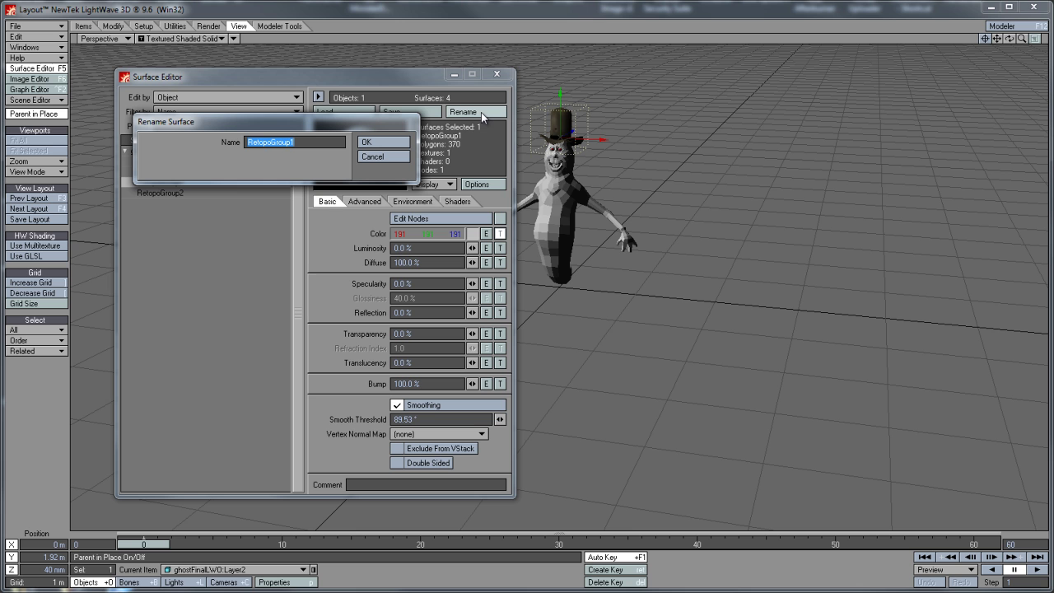
text(Hat)
key(Return)
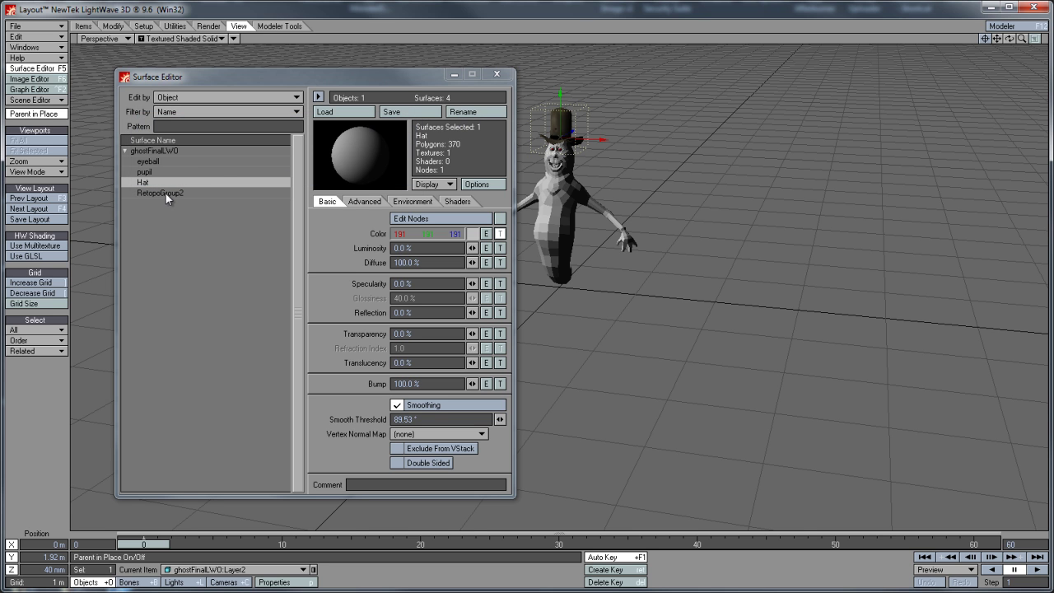
Rename the RetopoGroup2 surface to Ghost
click(166, 194)
click(486, 113)
text(Ghost)
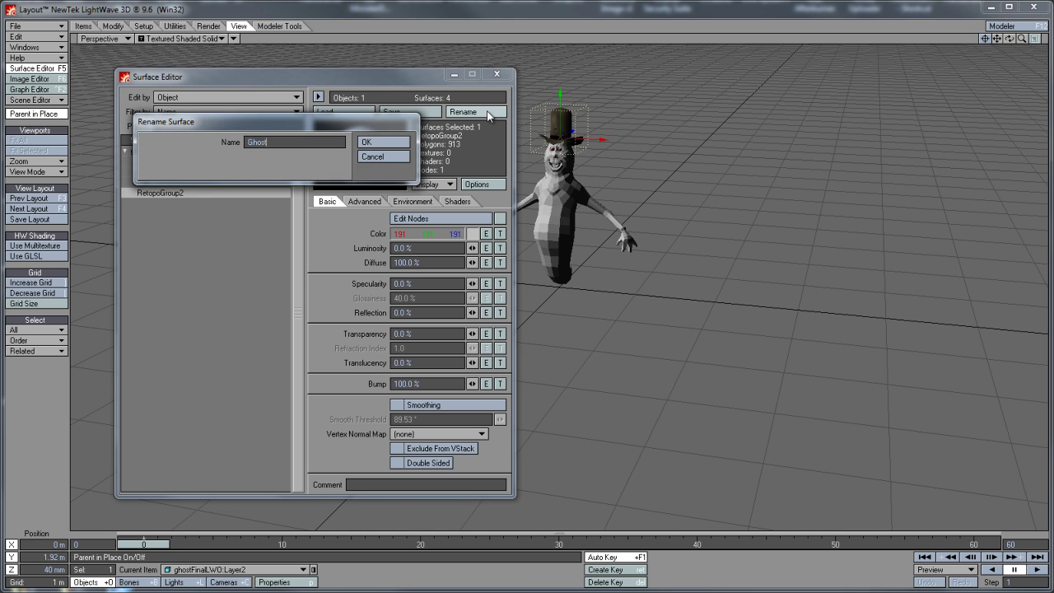
key(Return)
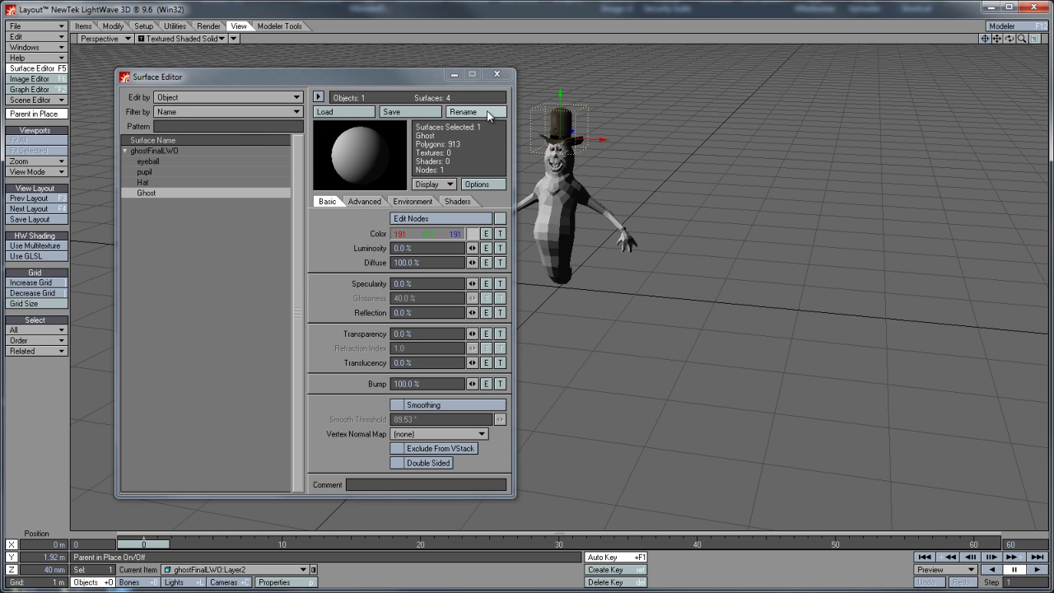
Texture the Ghost surface's color with the ghostFinal_RetopoGroup2_color image, using UV projection and the OBJ_UVTextureMap
click(499, 234)
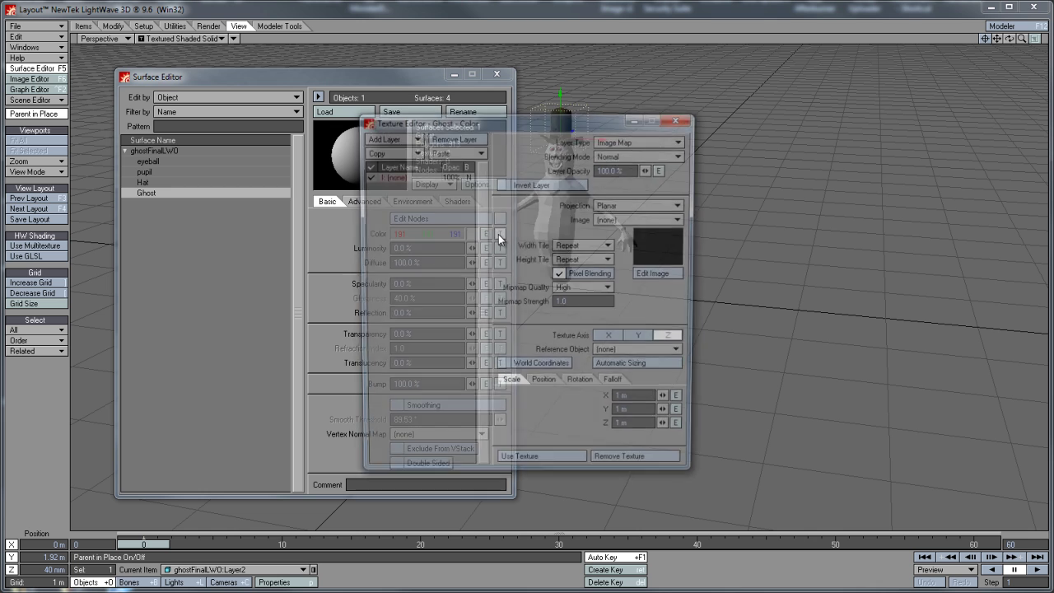
click(624, 203)
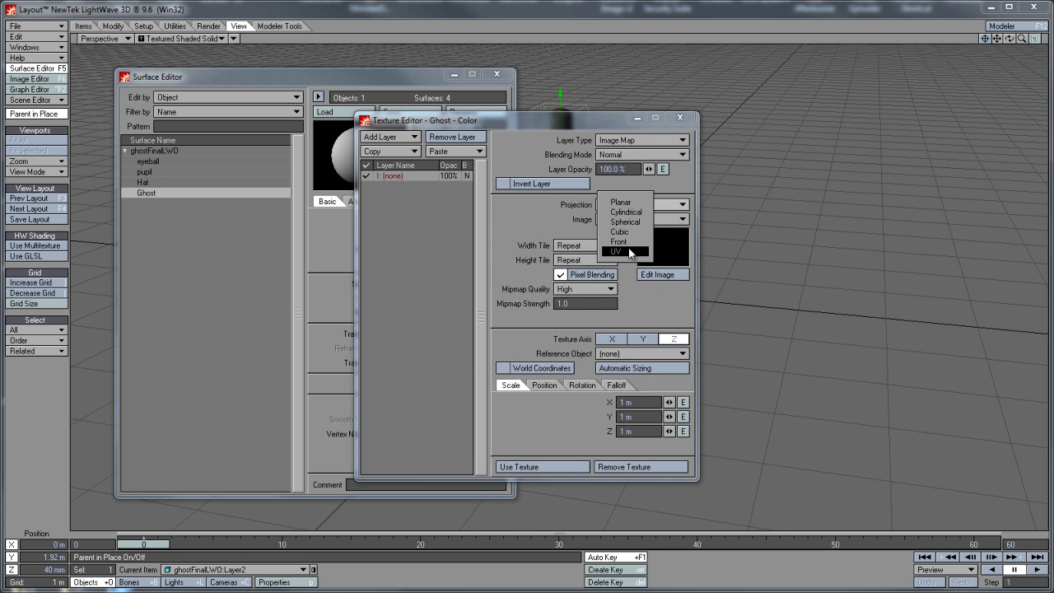
click(626, 251)
click(634, 219)
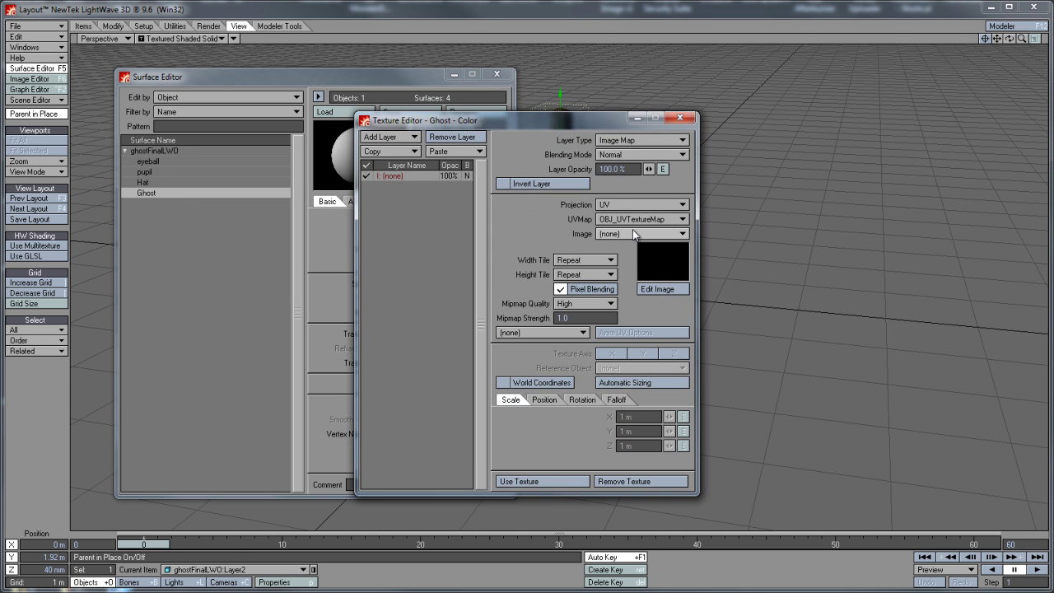
click(633, 232)
click(635, 234)
click(629, 255)
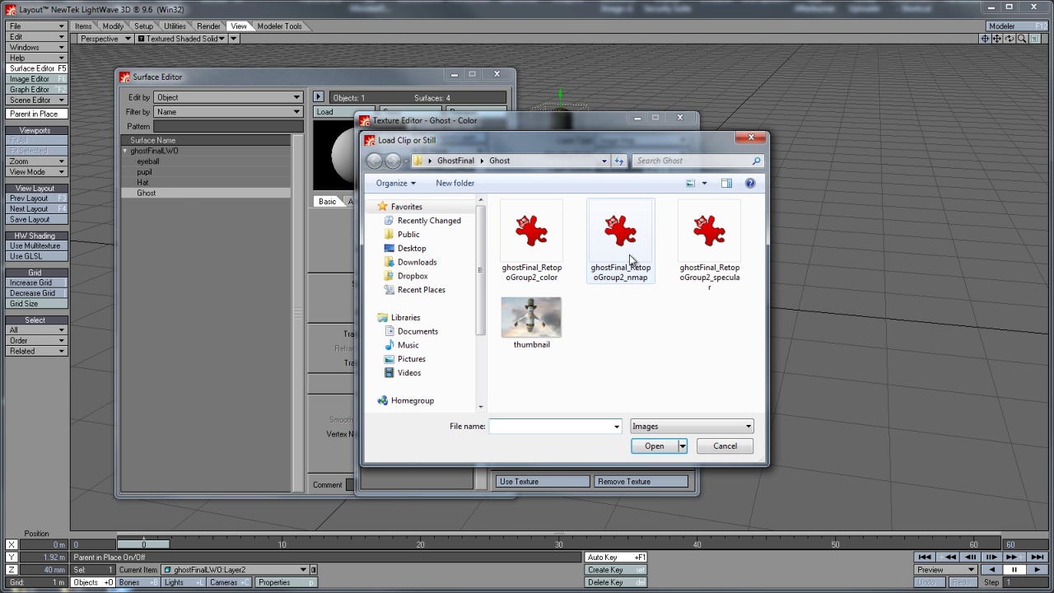
click(531, 235)
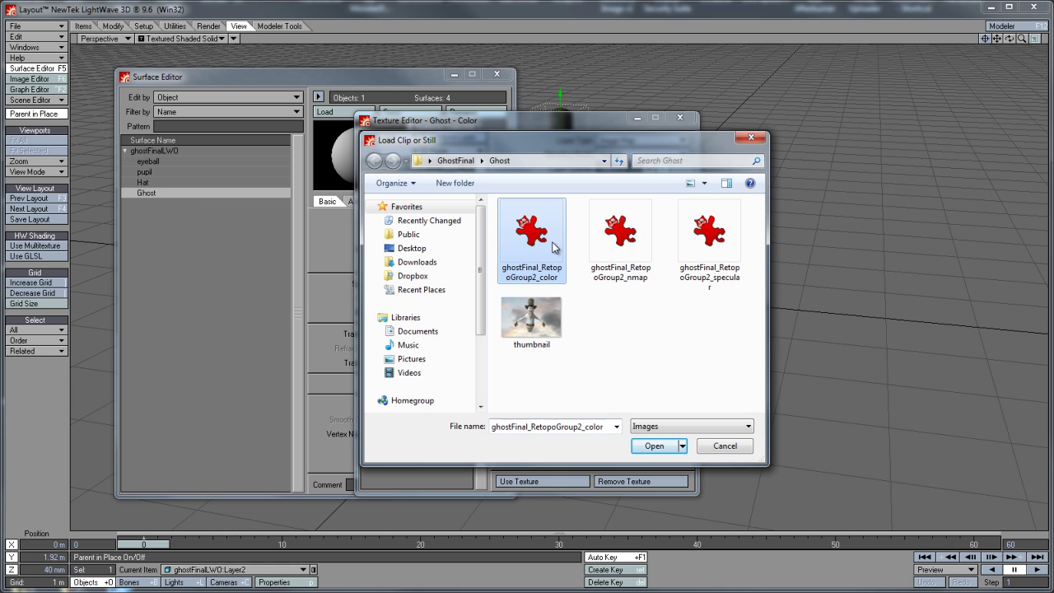
click(646, 446)
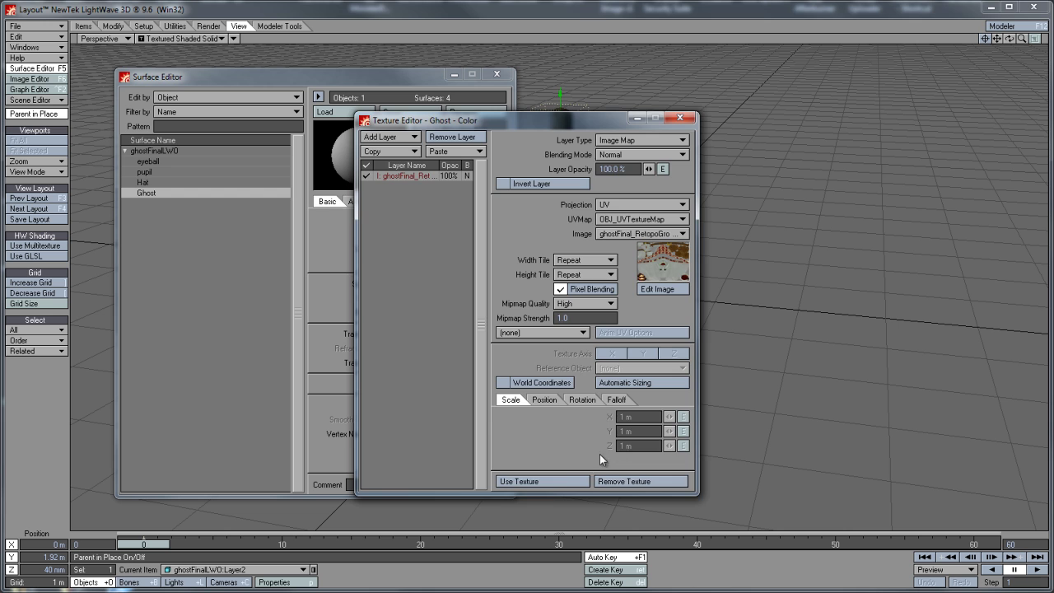
click(514, 481)
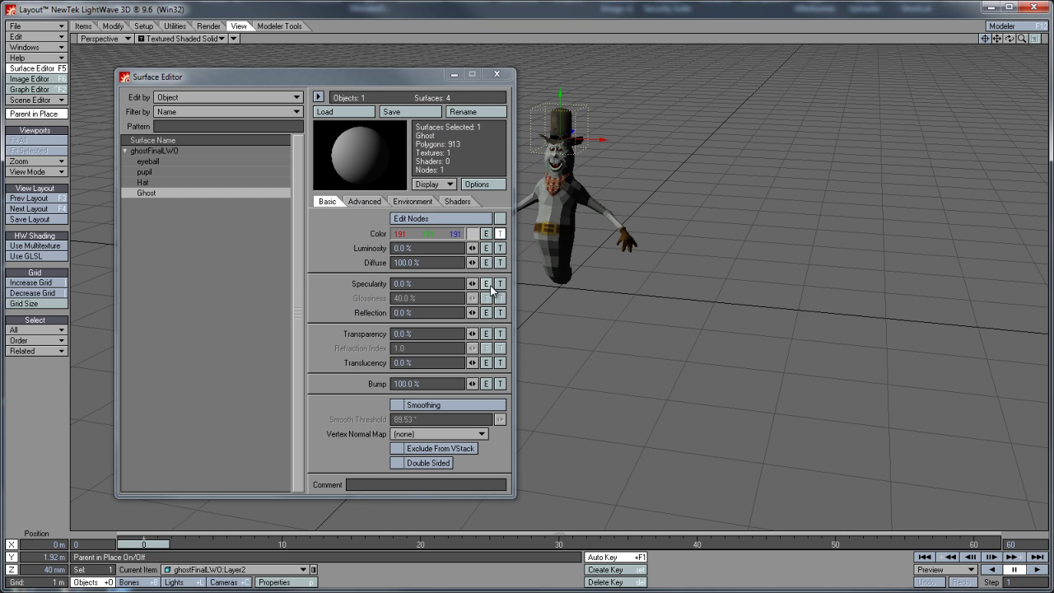
Texture the Ghost surface's specularity with the ghostFinal_RetopoGroup2_specular image, using UV projection and the OBJ_UVTextureMap
click(501, 283)
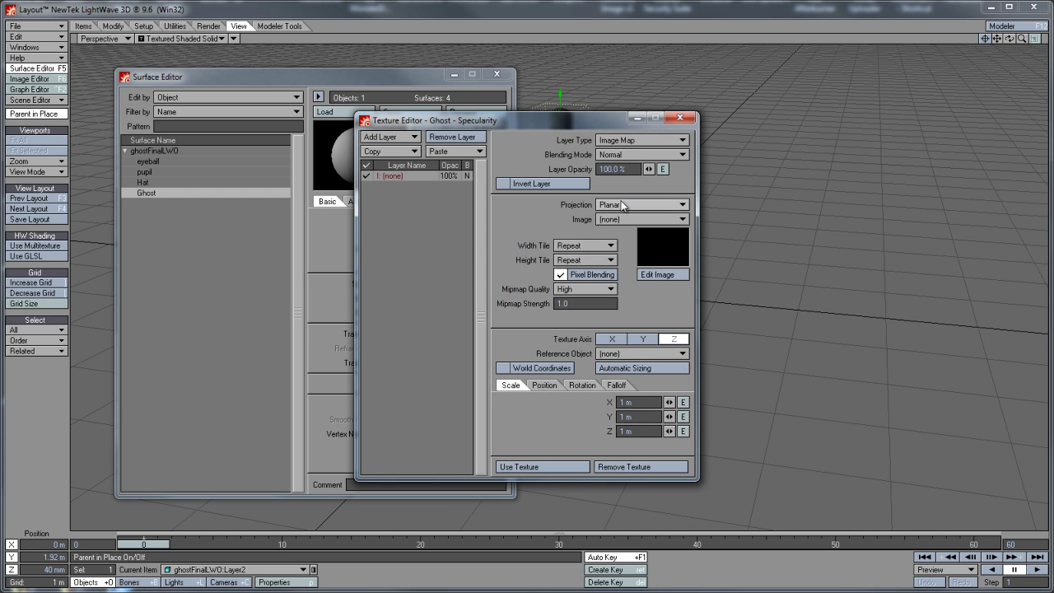
click(619, 205)
click(617, 257)
click(620, 219)
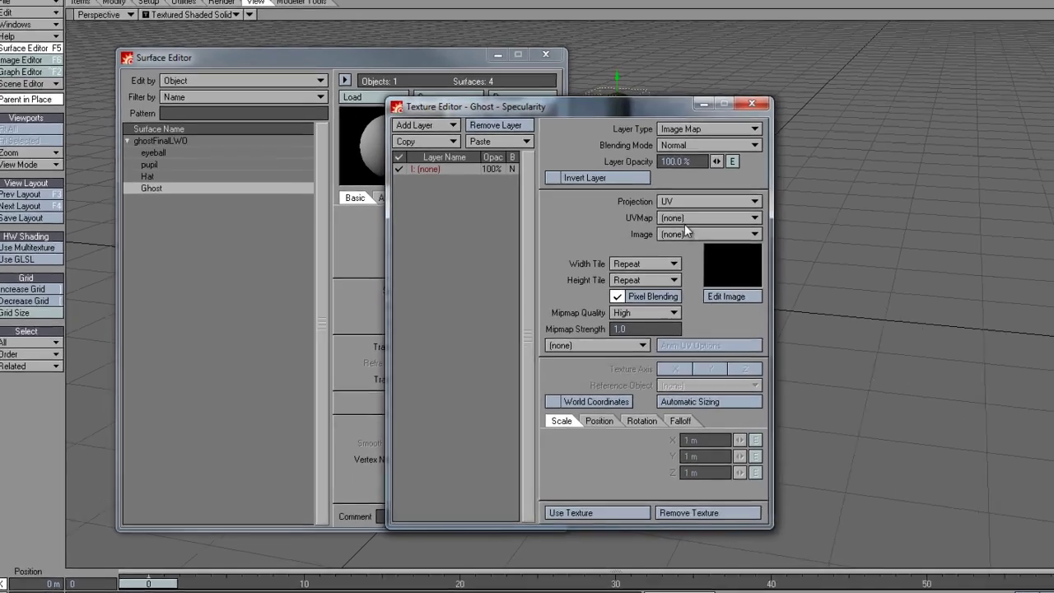
click(747, 227)
click(750, 233)
click(746, 270)
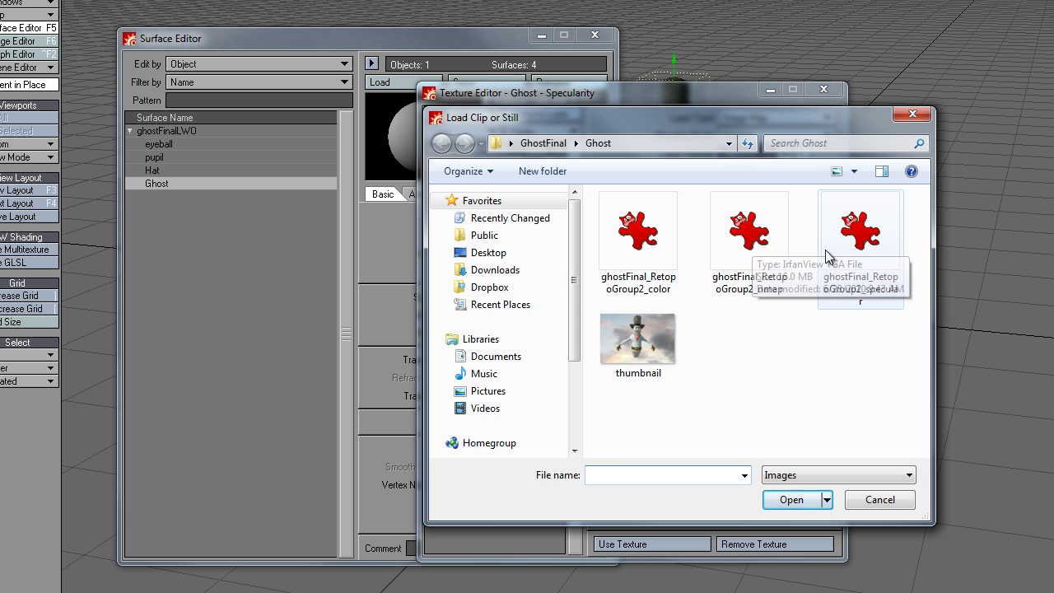
click(828, 258)
click(791, 499)
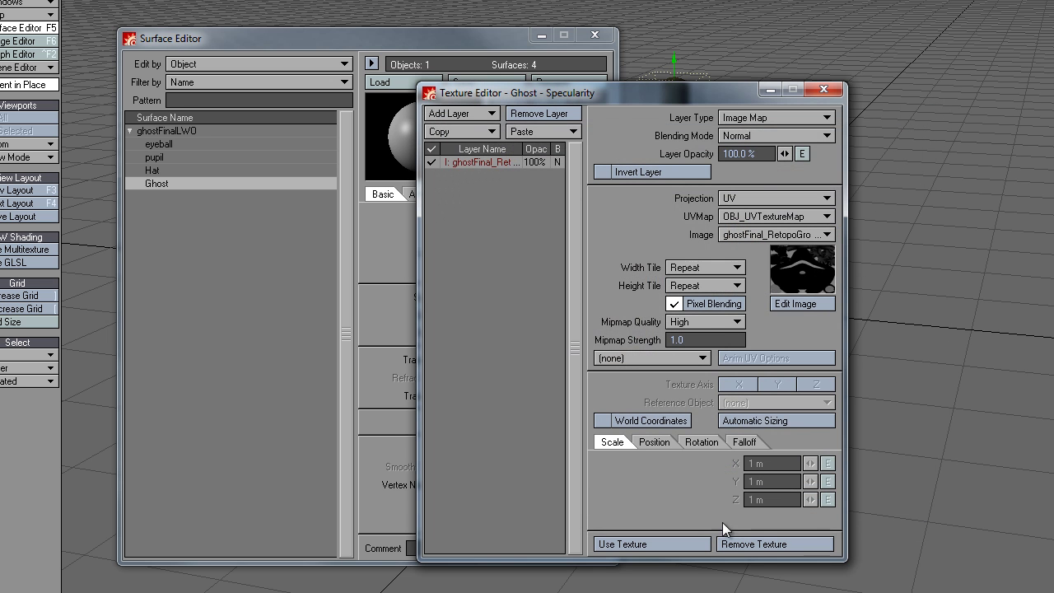
click(643, 545)
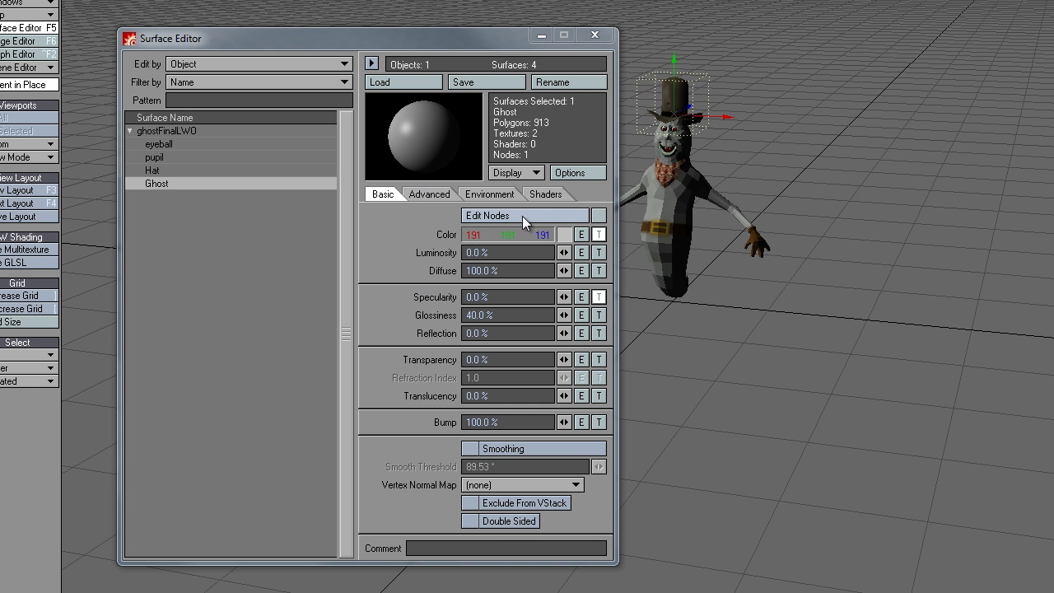
Enable nodes and smoothing for the Ghost surface and open its Node Editor
click(598, 216)
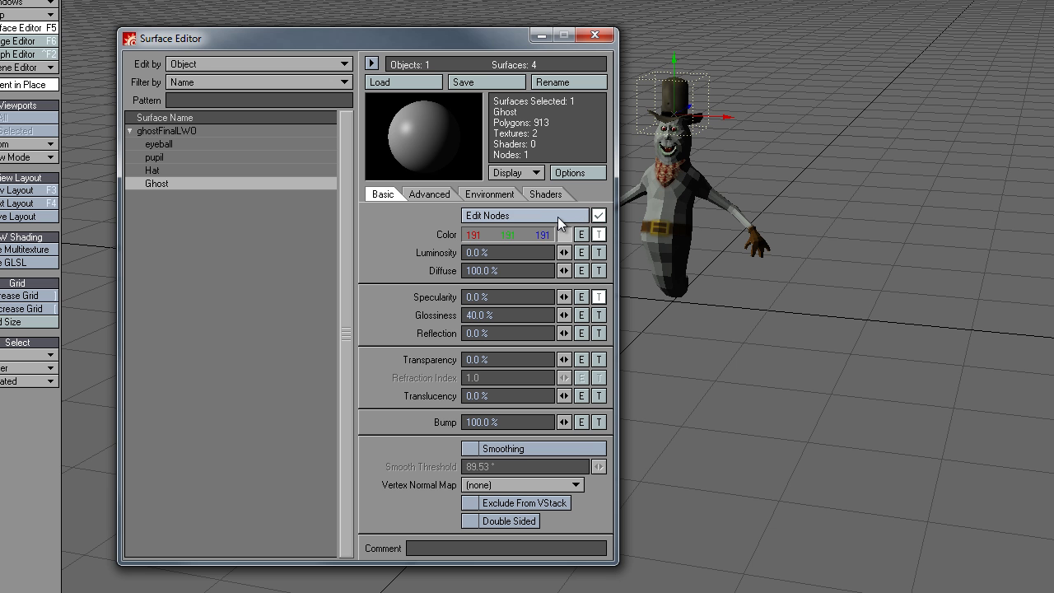
click(469, 449)
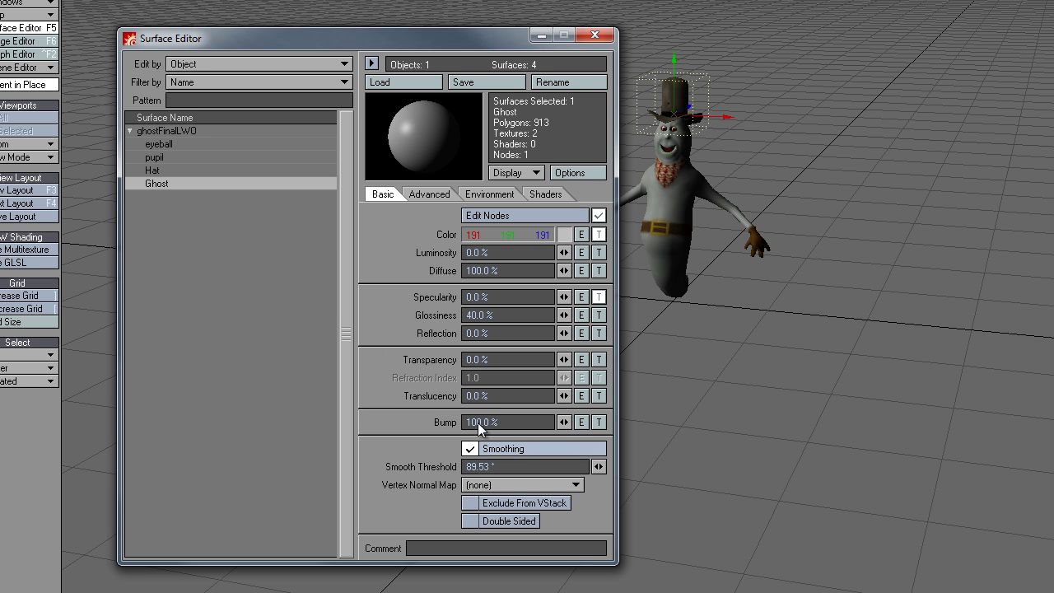
click(526, 218)
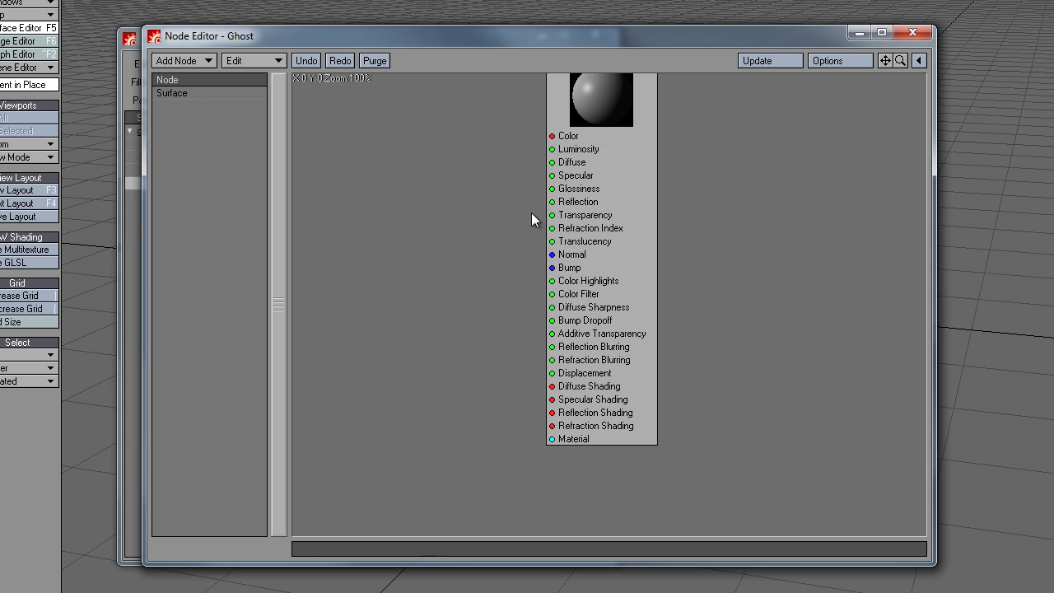
Add a 2D NormalMap node beside the Surface node and connect its Normal output to the surface's Normal input
click(188, 60)
mouse_move(187, 59)
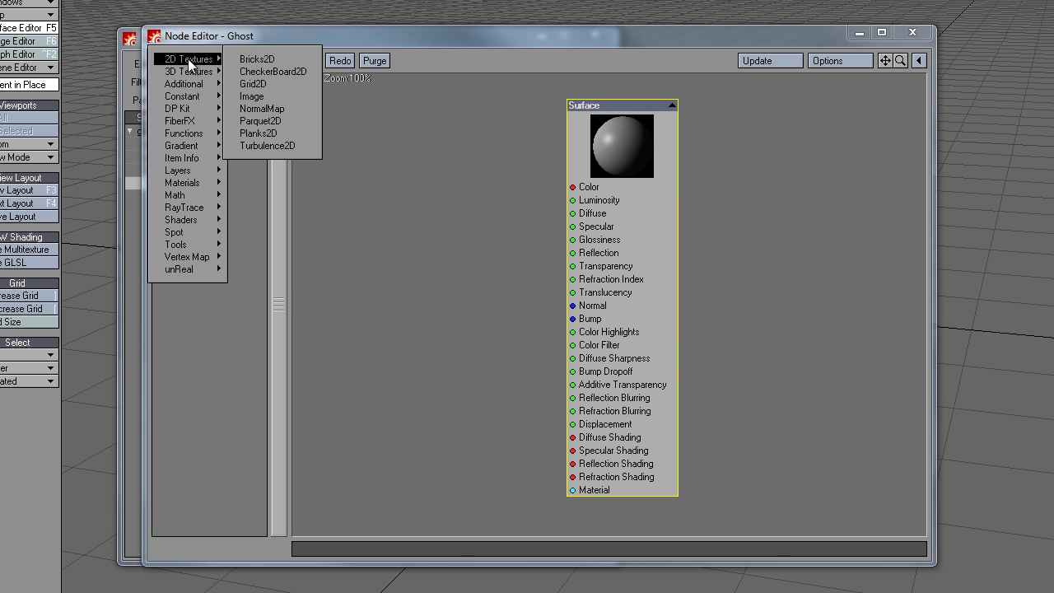
click(250, 108)
drag(594, 212, 458, 160)
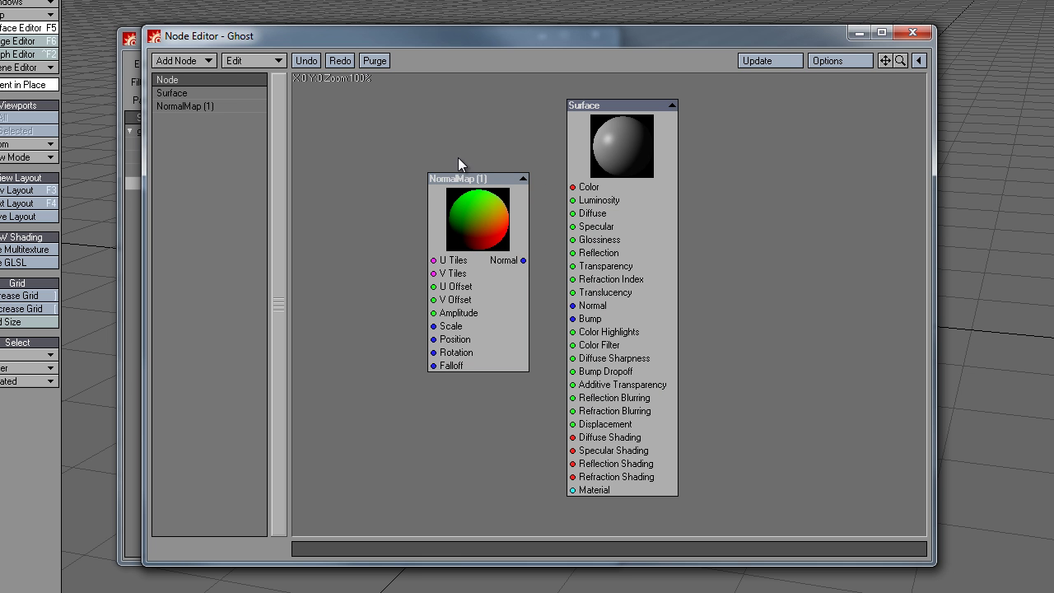
drag(522, 260, 573, 305)
Load the ghostFinal_RetopoGroup2_nmap image into the NormalMap node, map it with the OBJ_UVTextureMap UV map, and close the editors
double_click(463, 217)
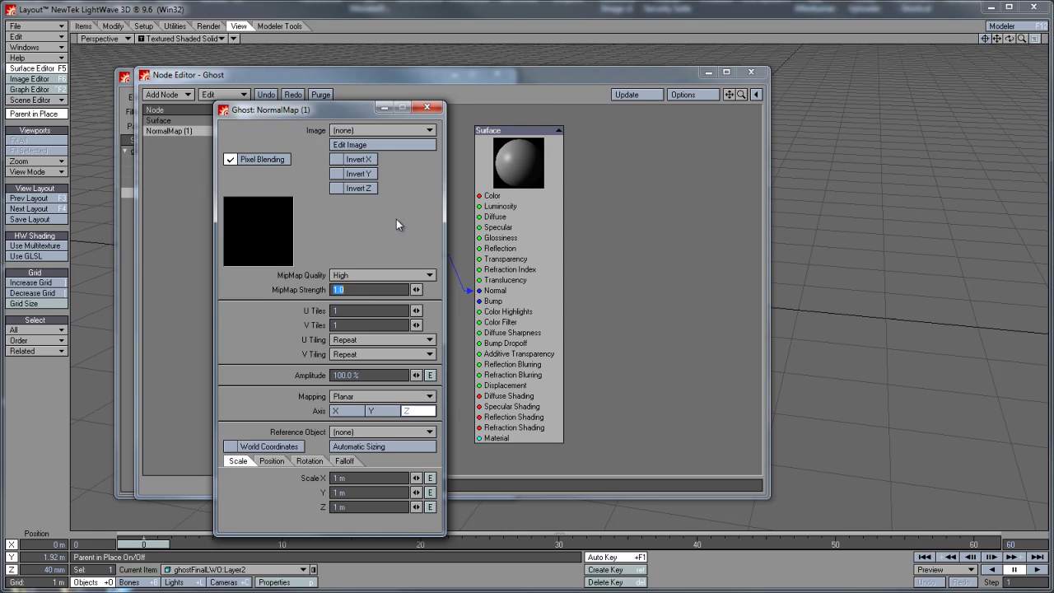
click(371, 128)
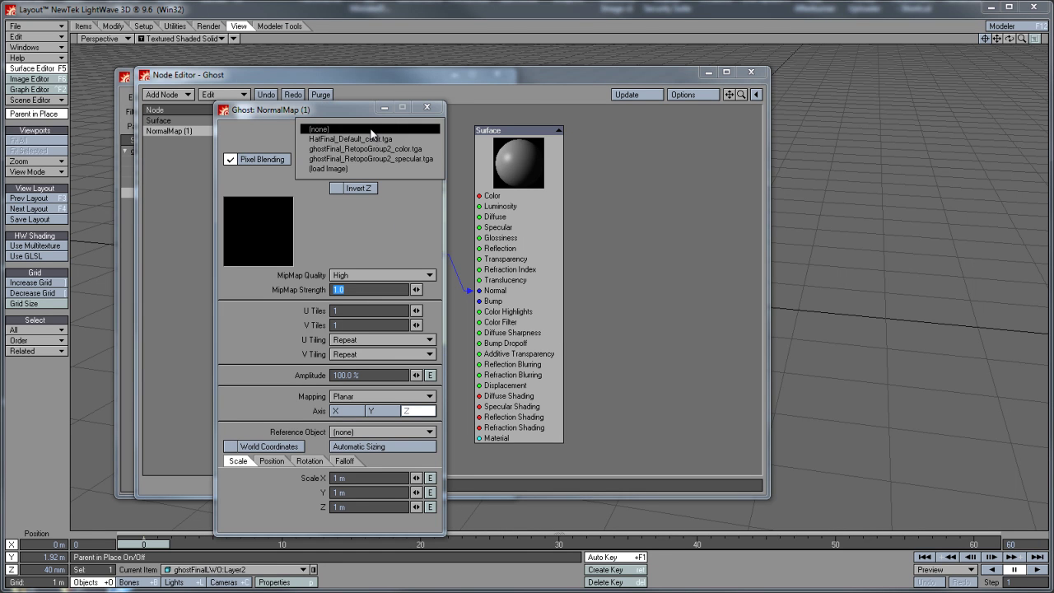
click(365, 168)
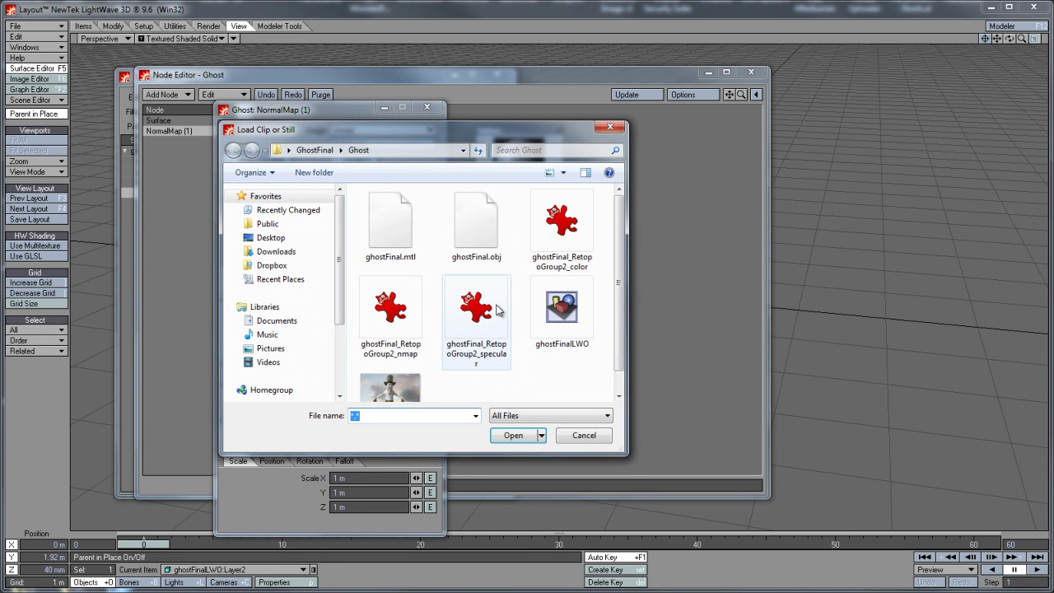
click(390, 306)
click(513, 434)
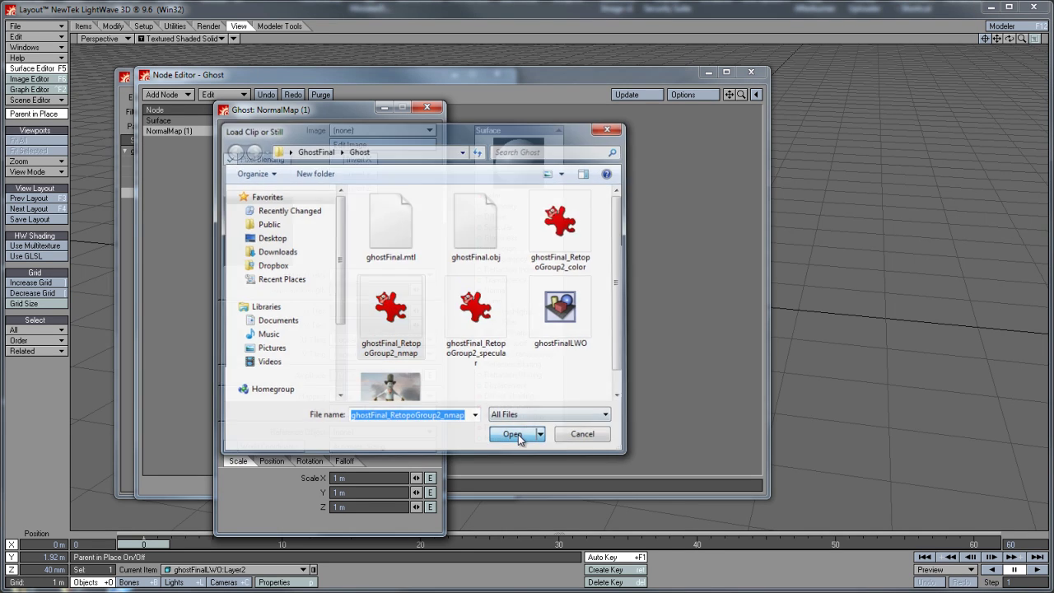
click(371, 398)
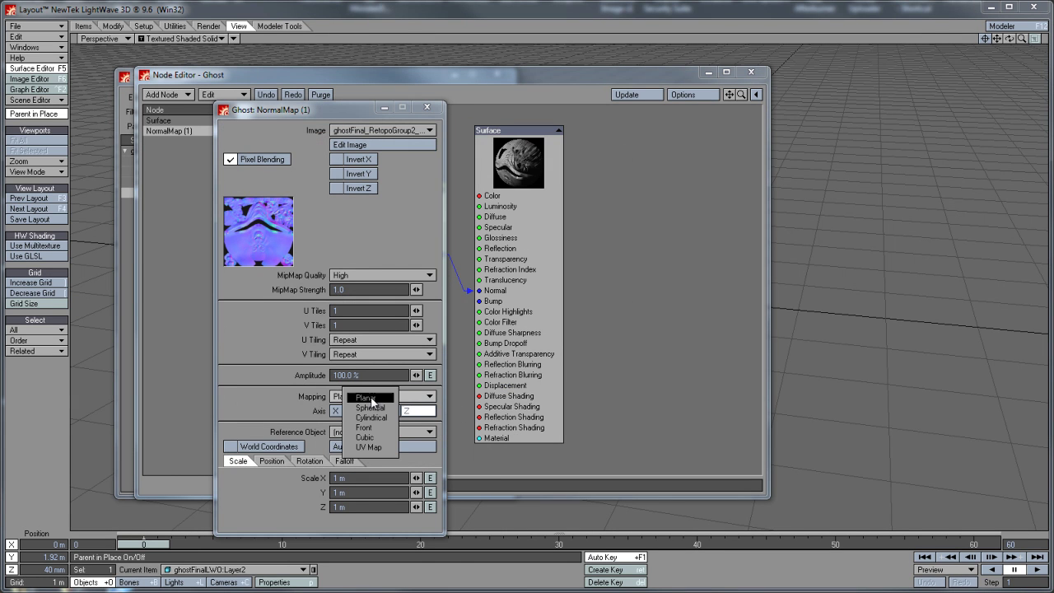
click(367, 445)
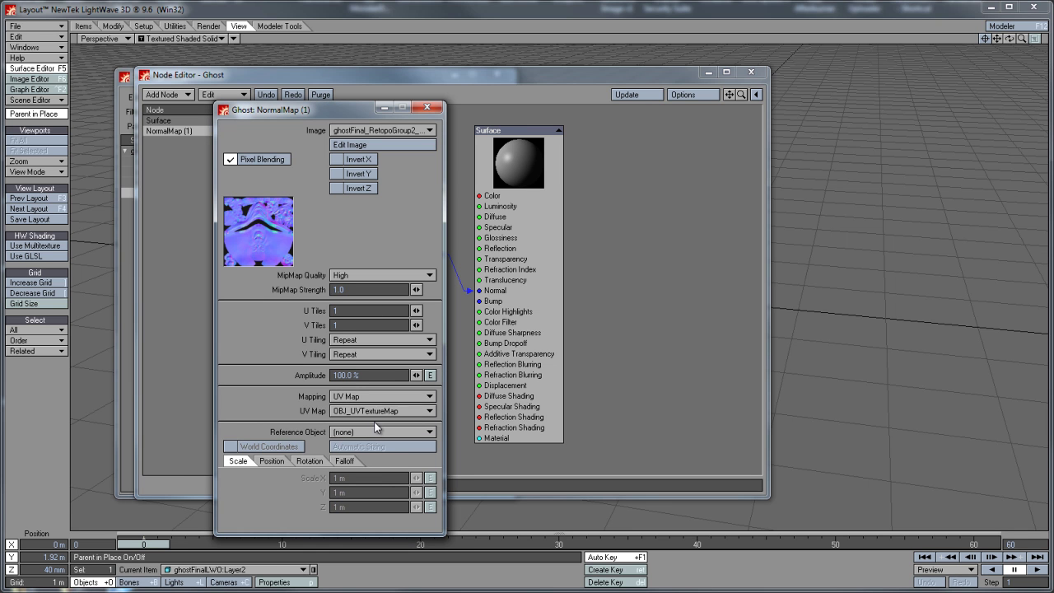
click(427, 108)
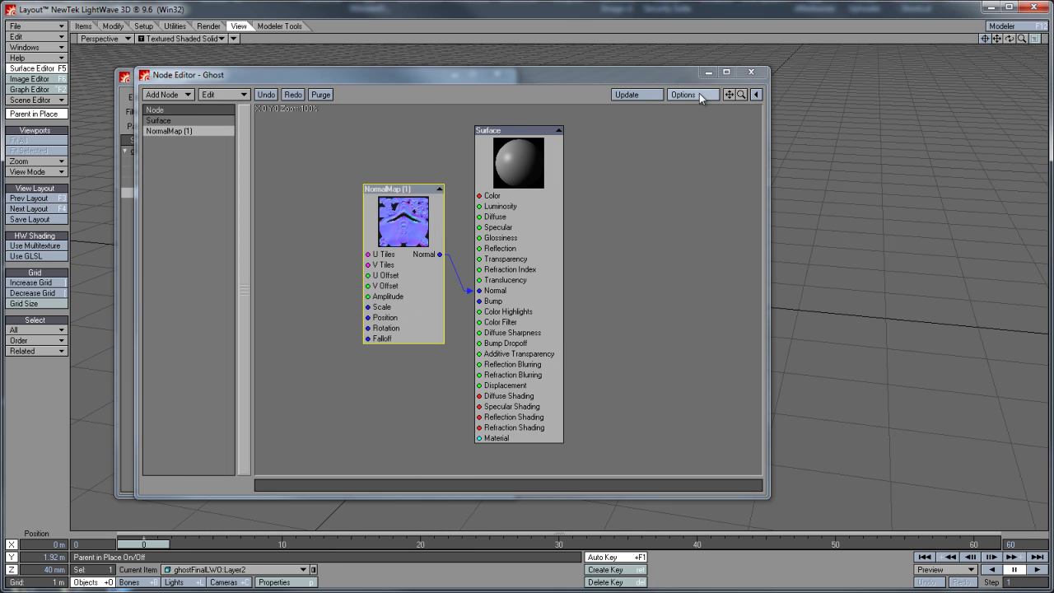
click(749, 74)
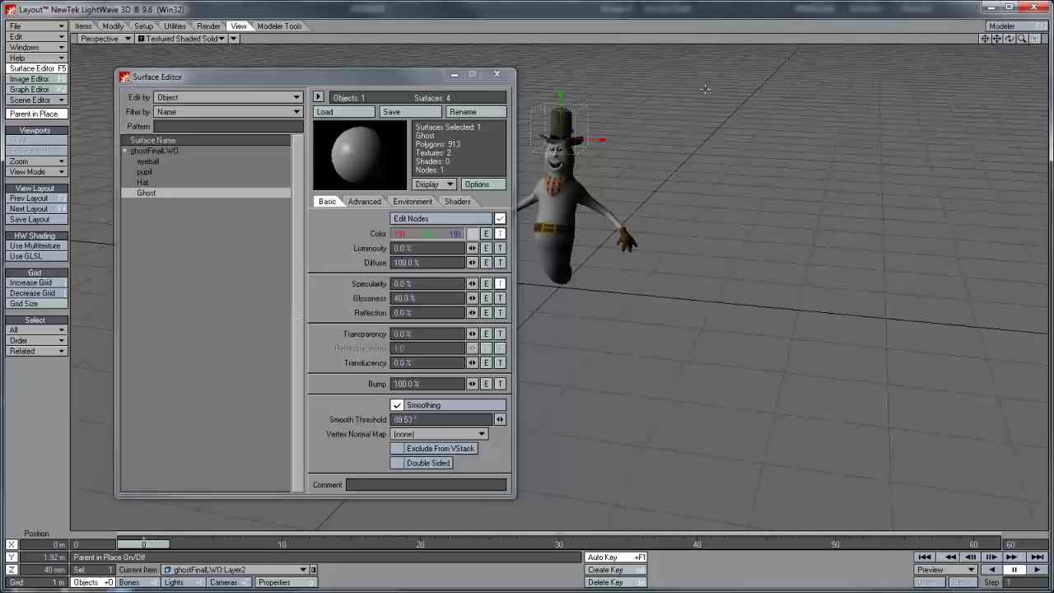
click(494, 76)
Render the current frame to check the textured ghost, and close the rendered image
key(F9)
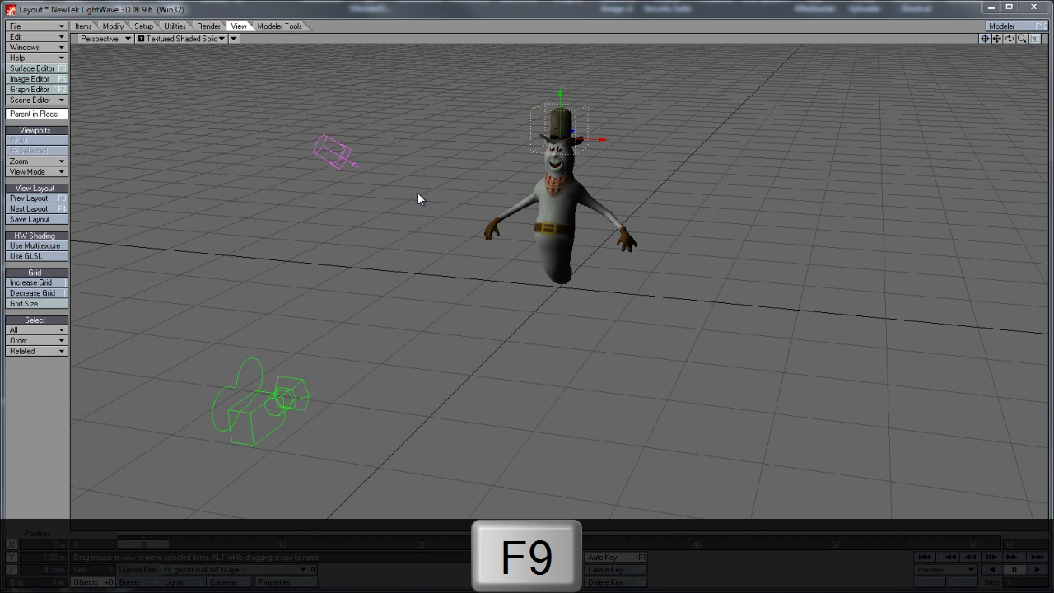
click(525, 268)
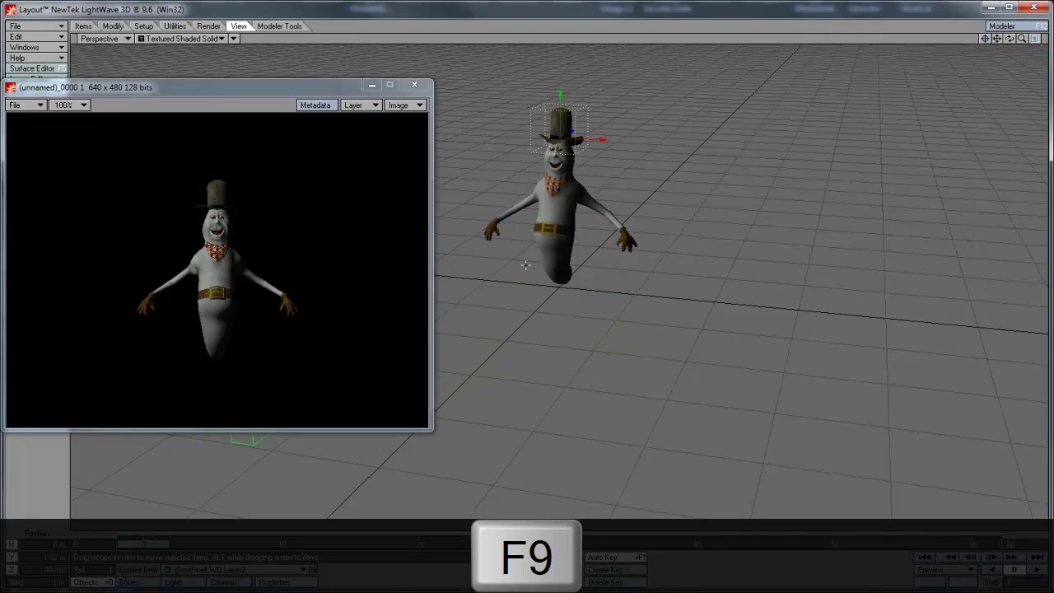
drag(233, 97, 365, 89)
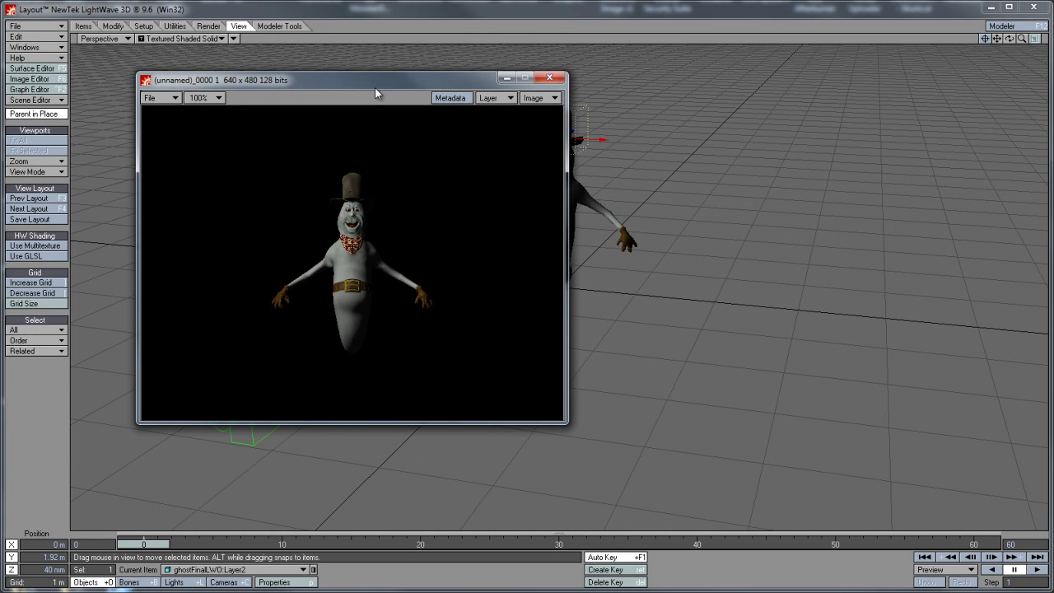
click(558, 79)
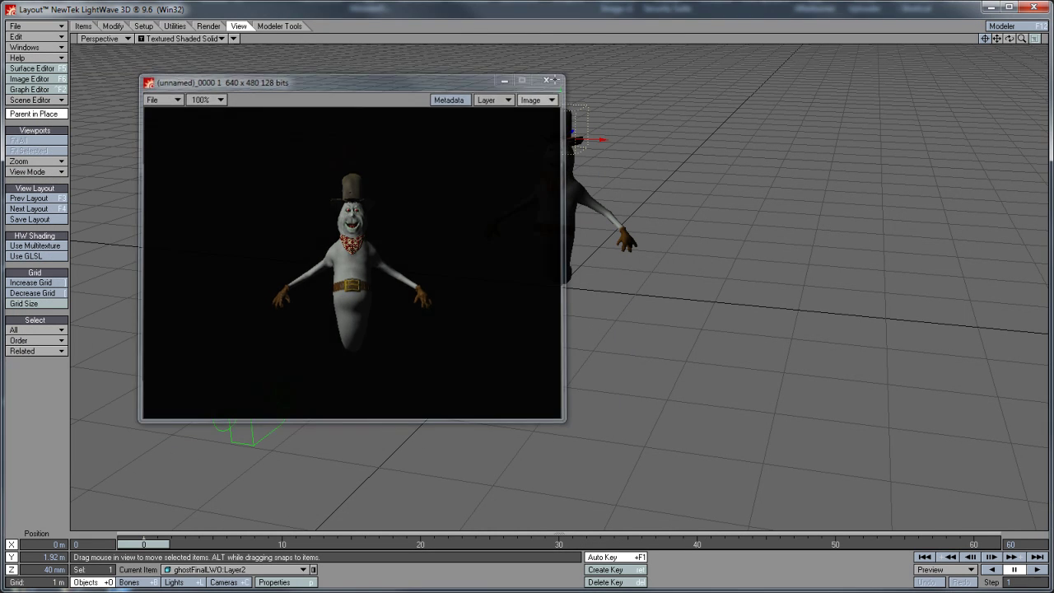
Save the scene as GhostFinalScene in the Ghost folder
click(38, 27)
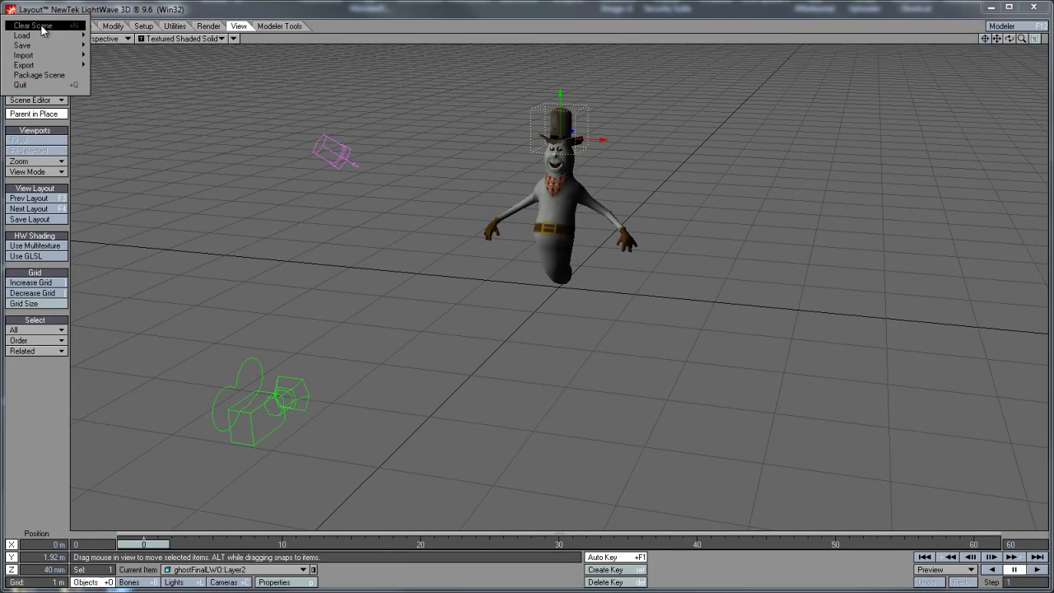
mouse_move(23, 45)
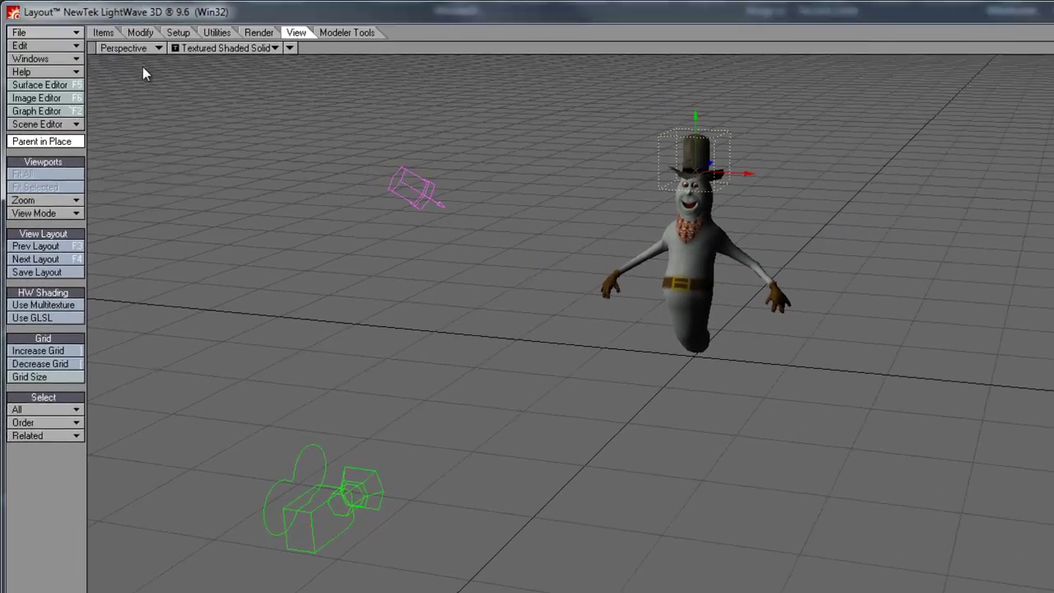
click(123, 55)
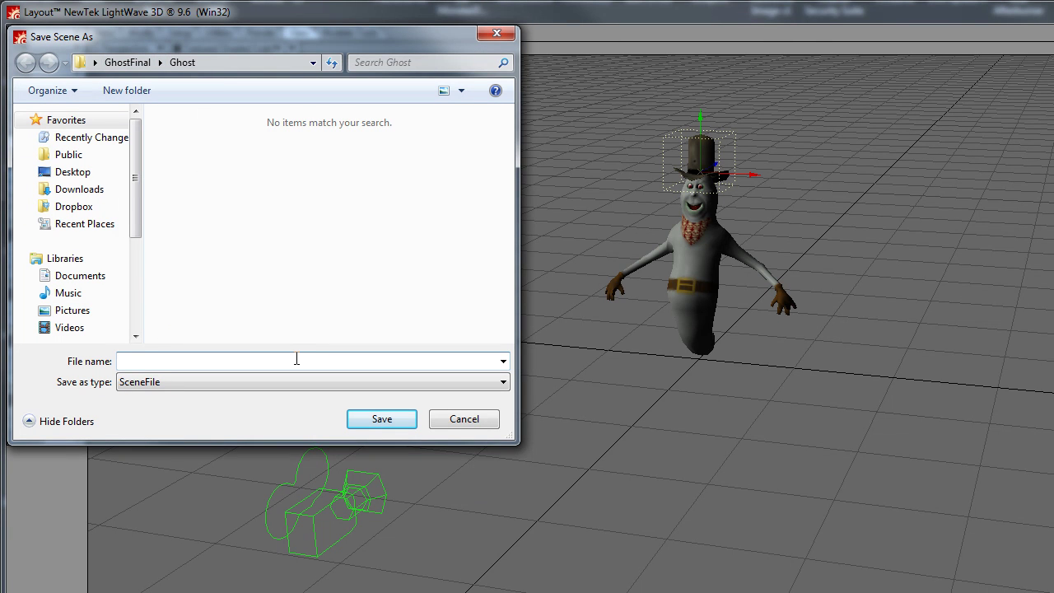
text(Ghost)
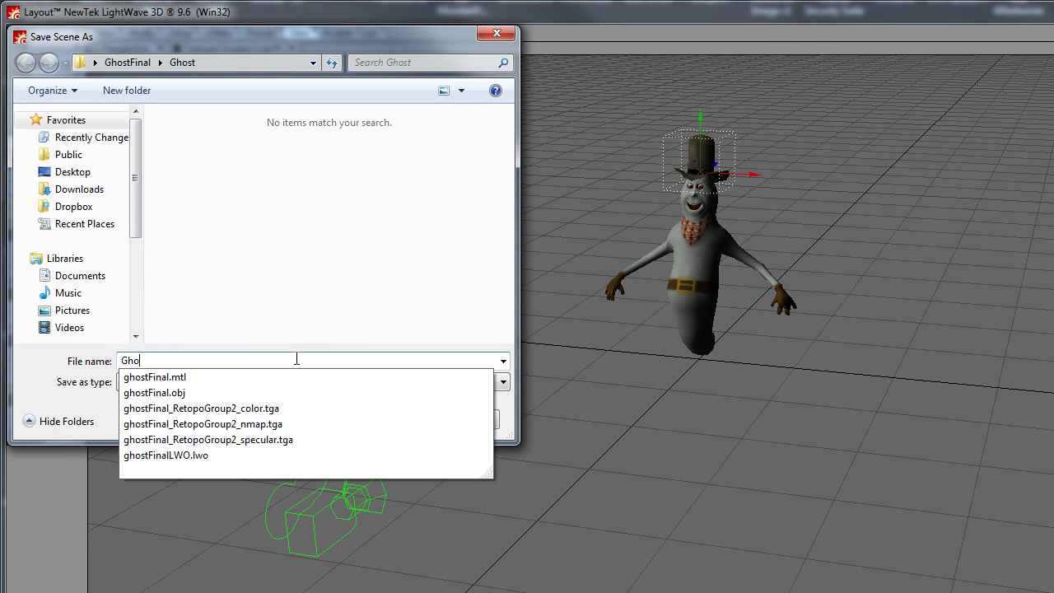
text(FinalScene)
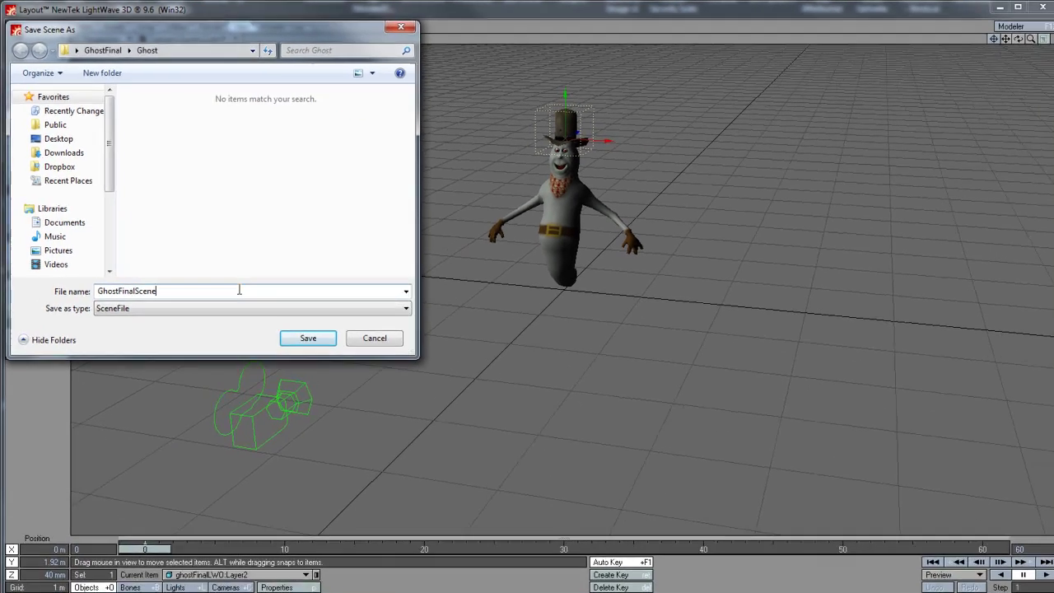
key(Return)
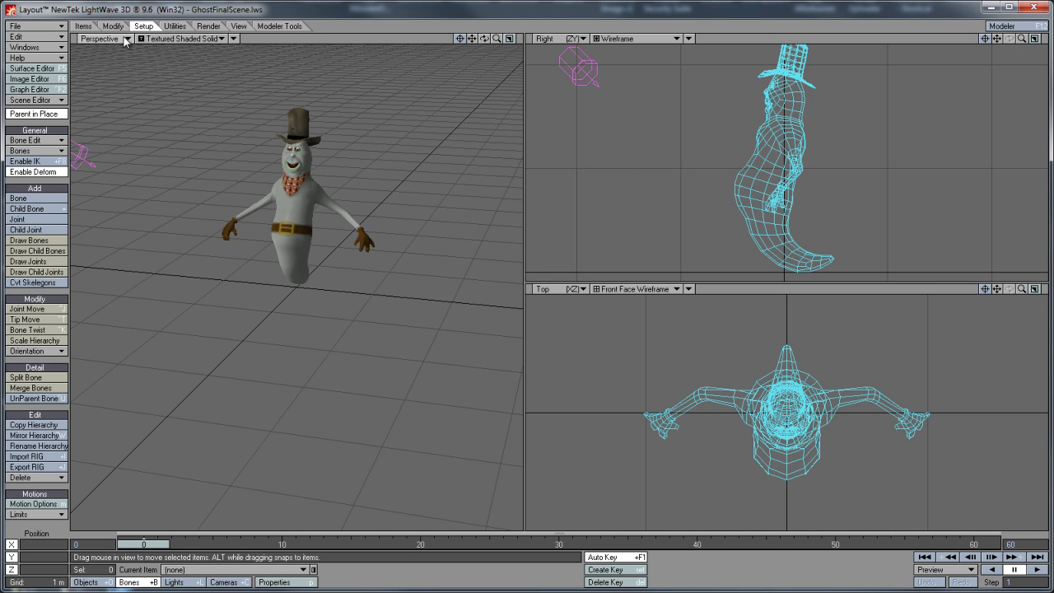
Select the ghost's body object and draw the first child bone in the Right view, from the belly up toward the chest
click(38, 251)
click(749, 168)
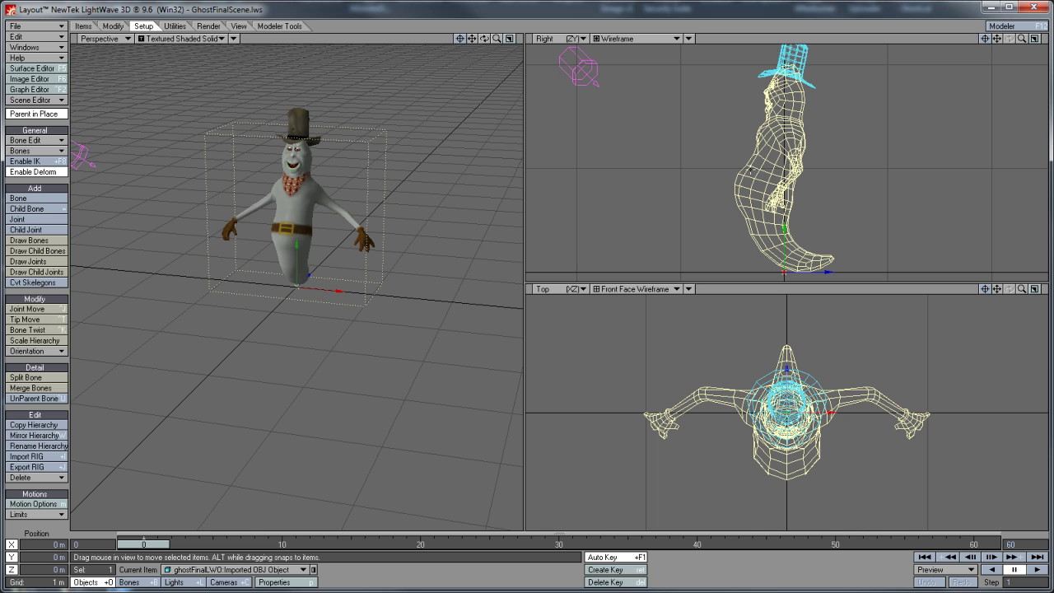
click(38, 252)
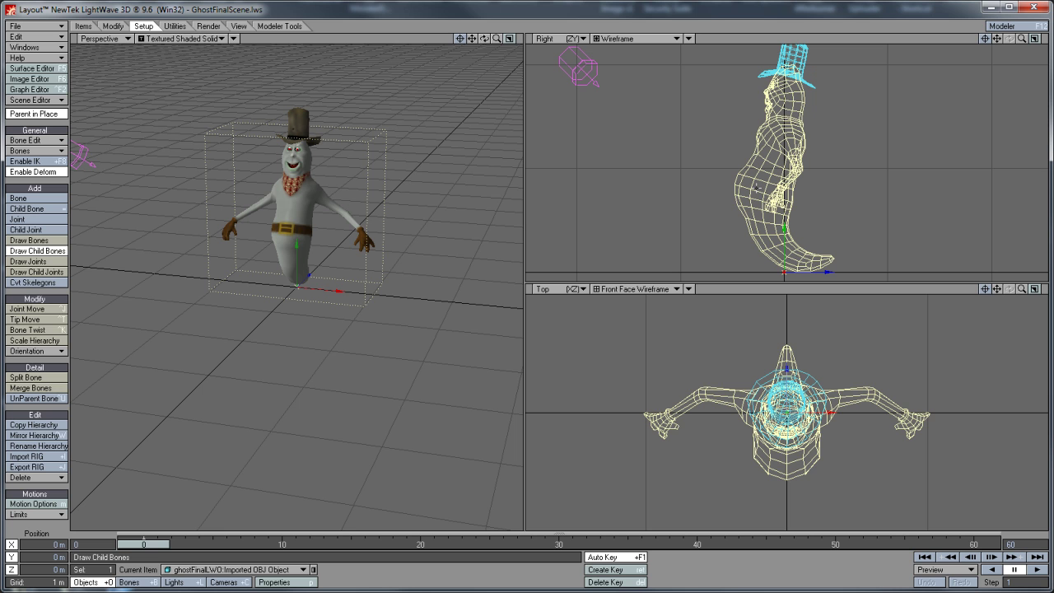
drag(751, 189, 767, 162)
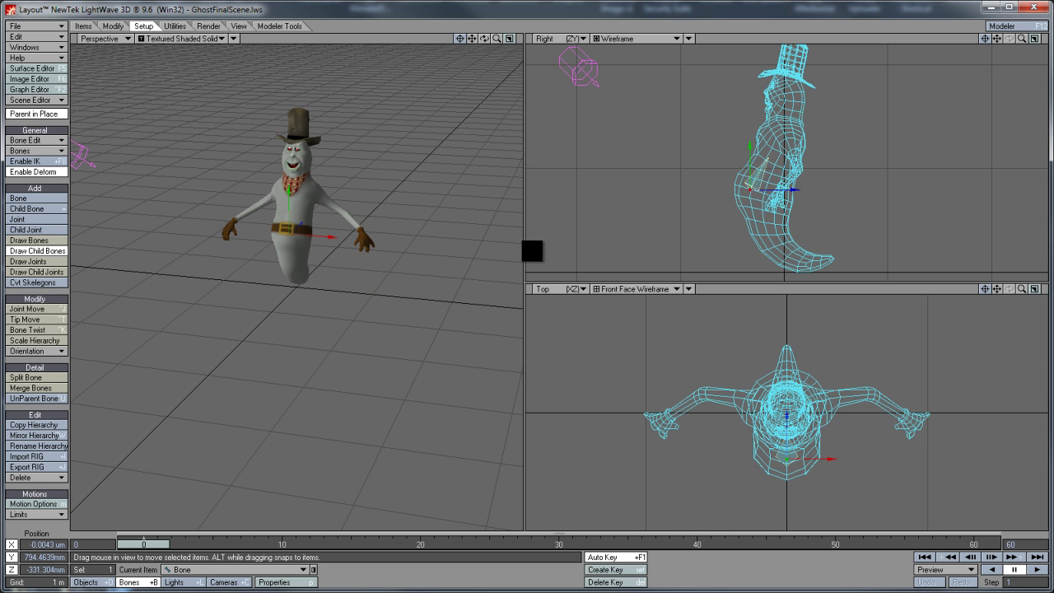
click(761, 163)
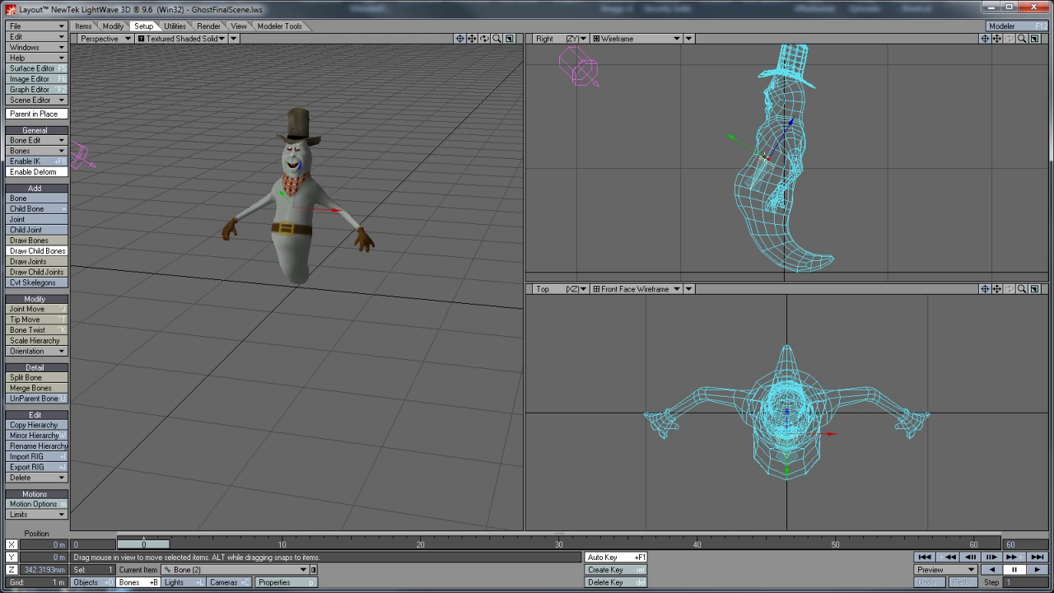
click(28, 479)
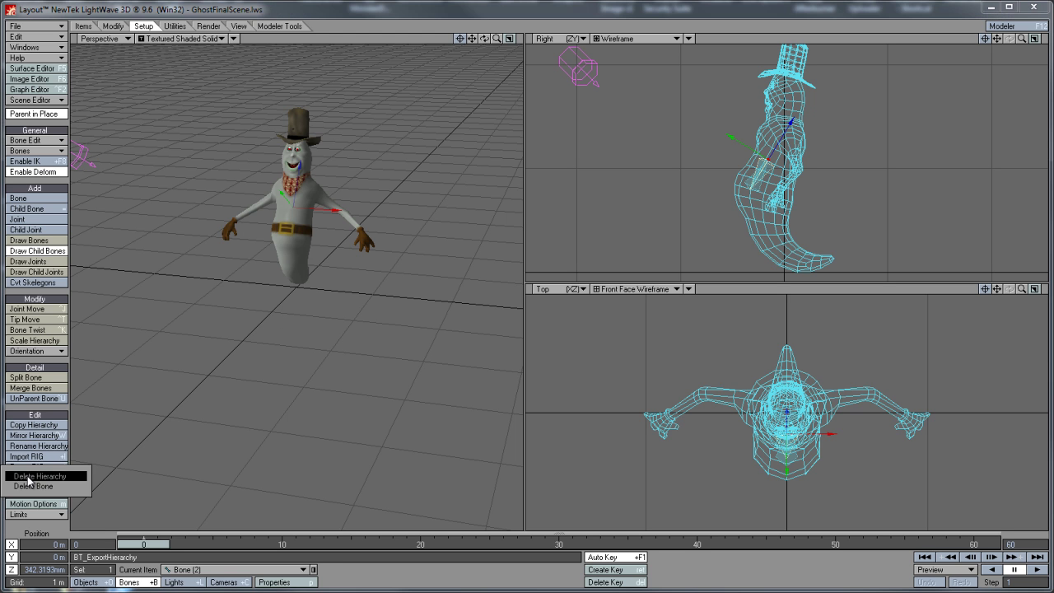
click(30, 482)
click(387, 140)
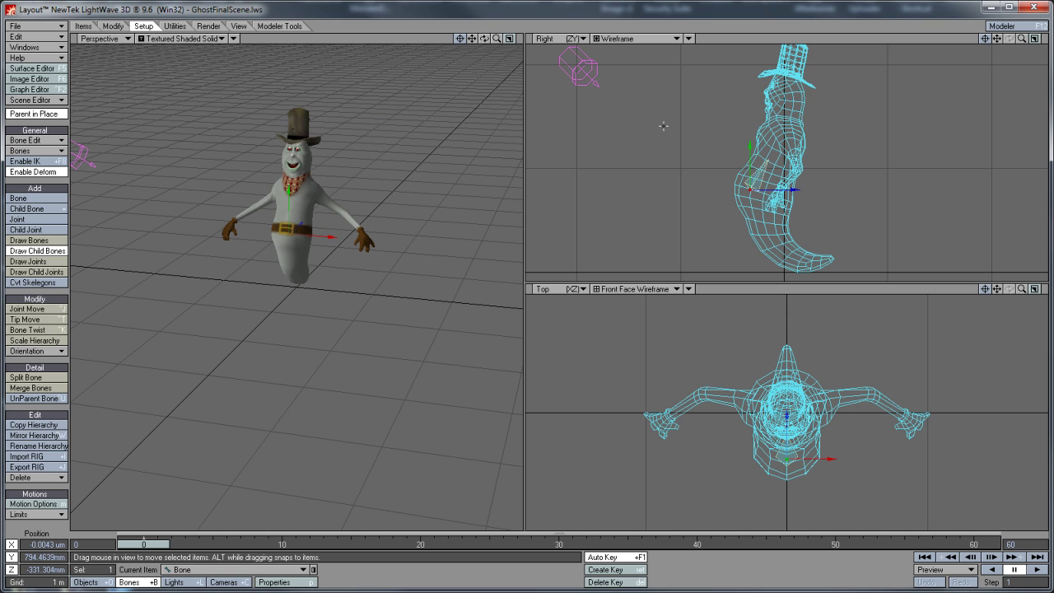
Add three successive child bones continuing from the belly bone up through the chest, neck and head
key(=)
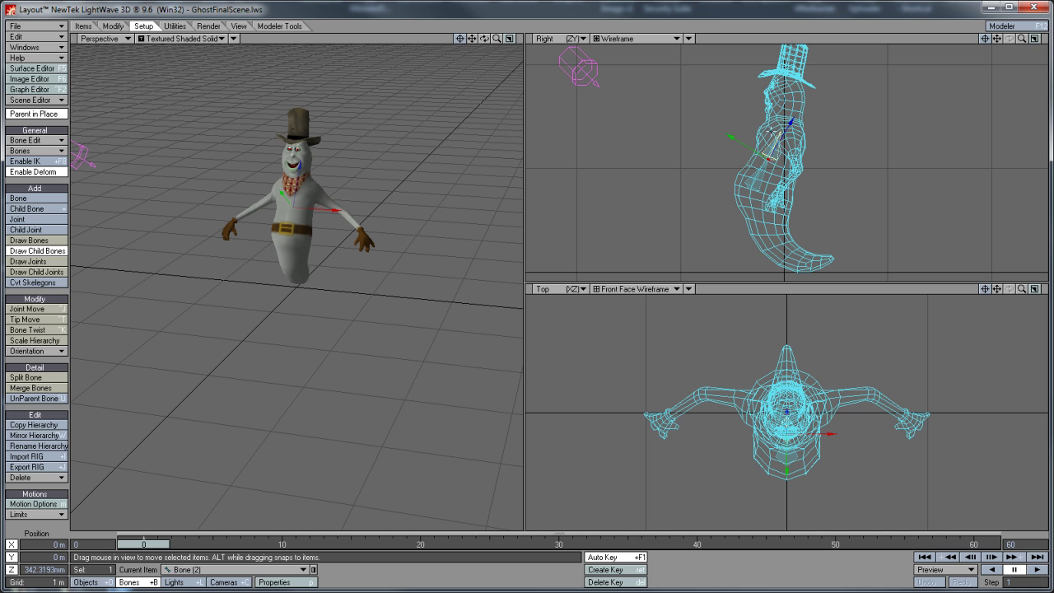
key(=)
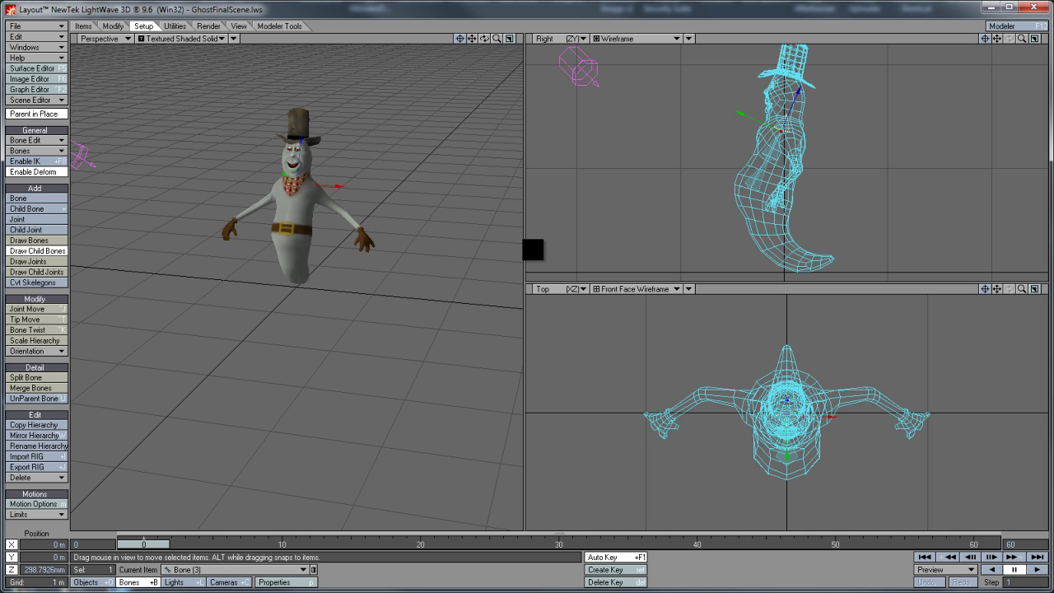
key(=)
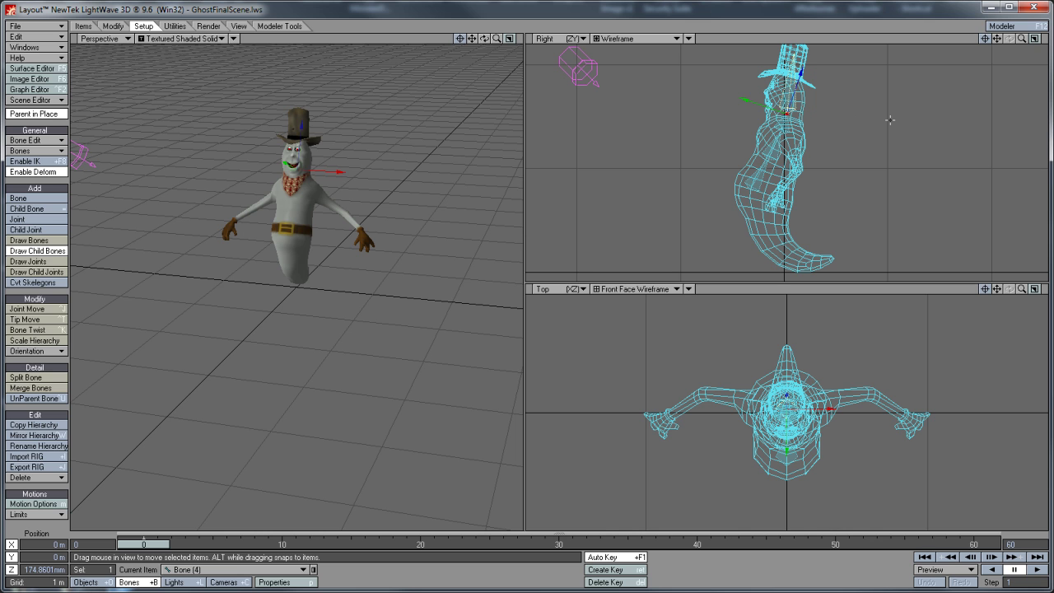
key(y)
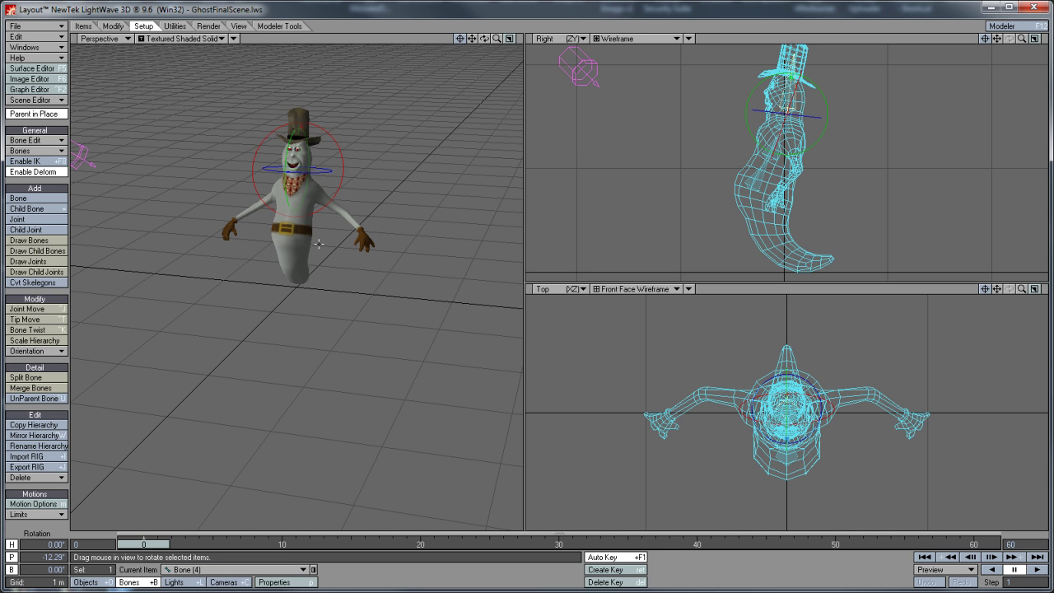
click(32, 309)
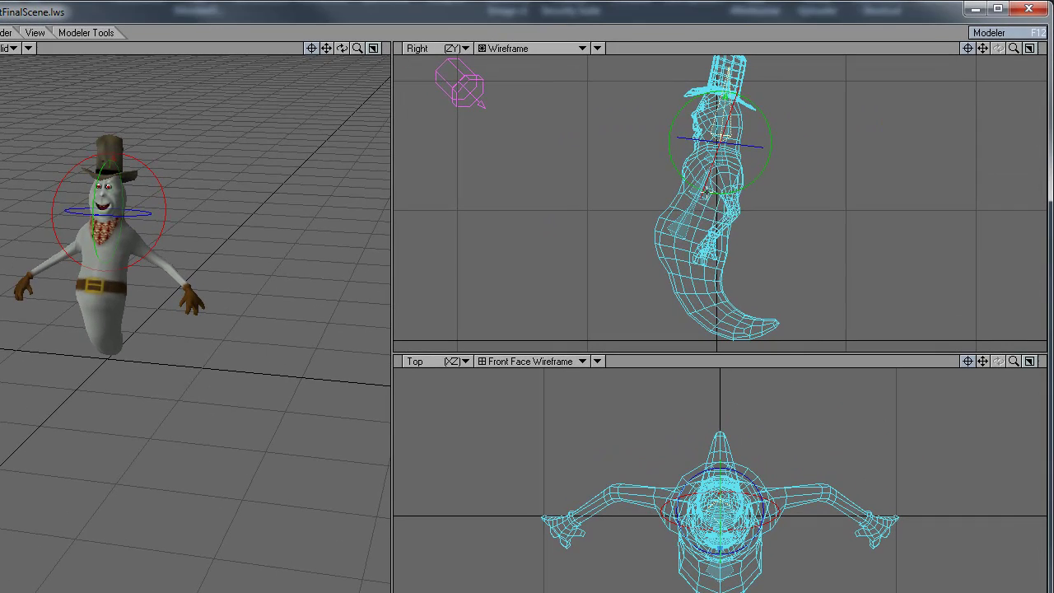
Select the chest bone and, in a Back view, draw a chain of child bones from the upper chest along the arm
click(775, 153)
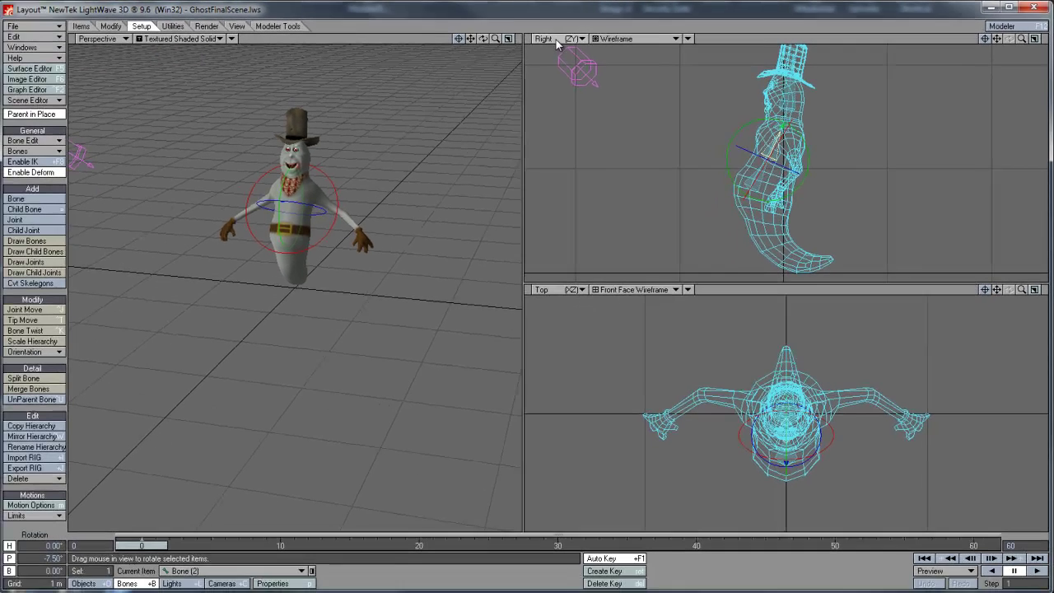
click(451, 48)
click(546, 19)
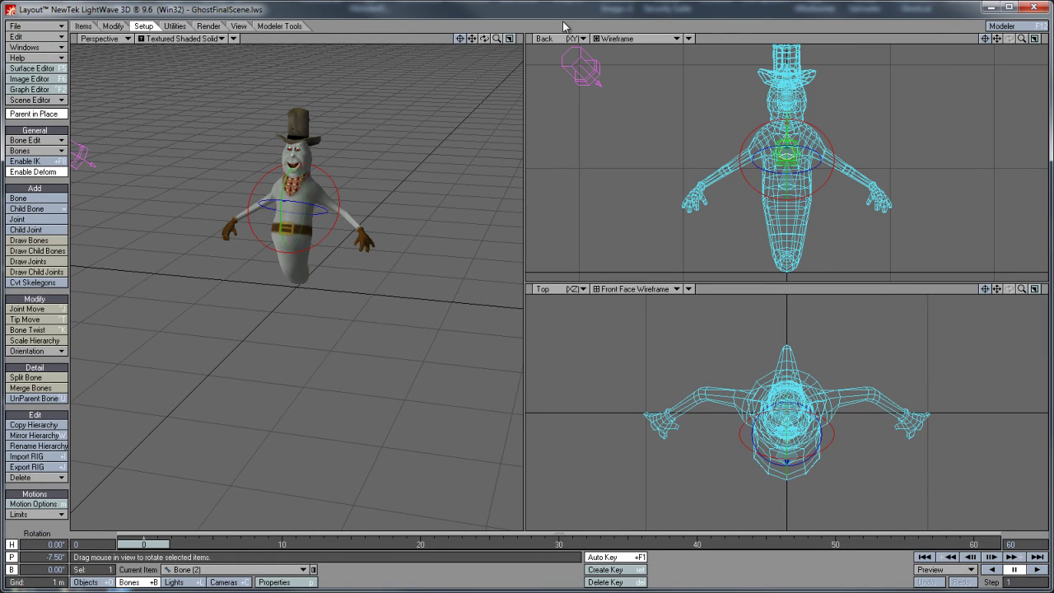
drag(1021, 39, 522, 245)
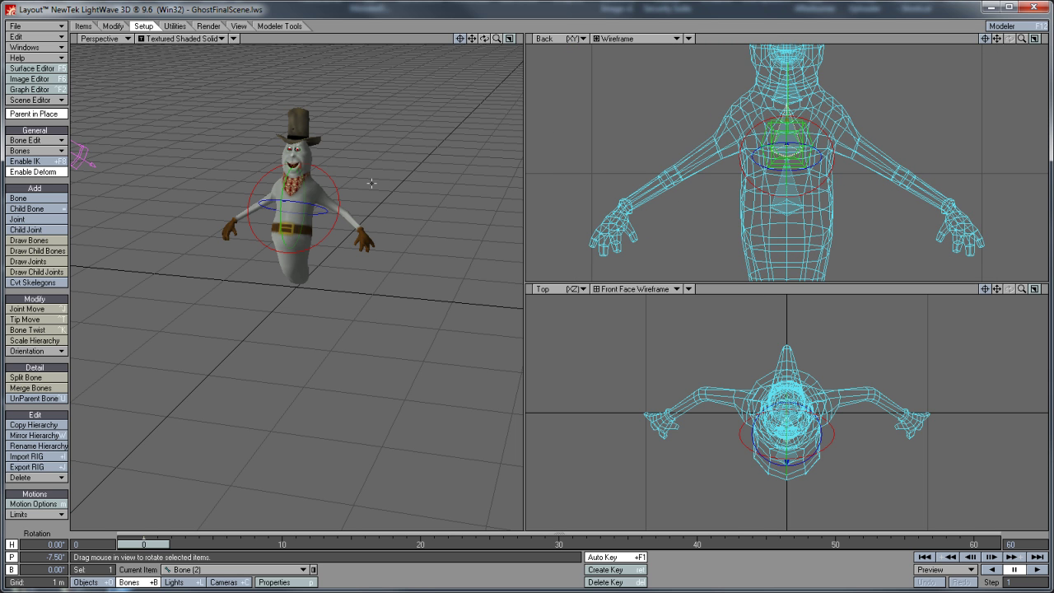
click(54, 251)
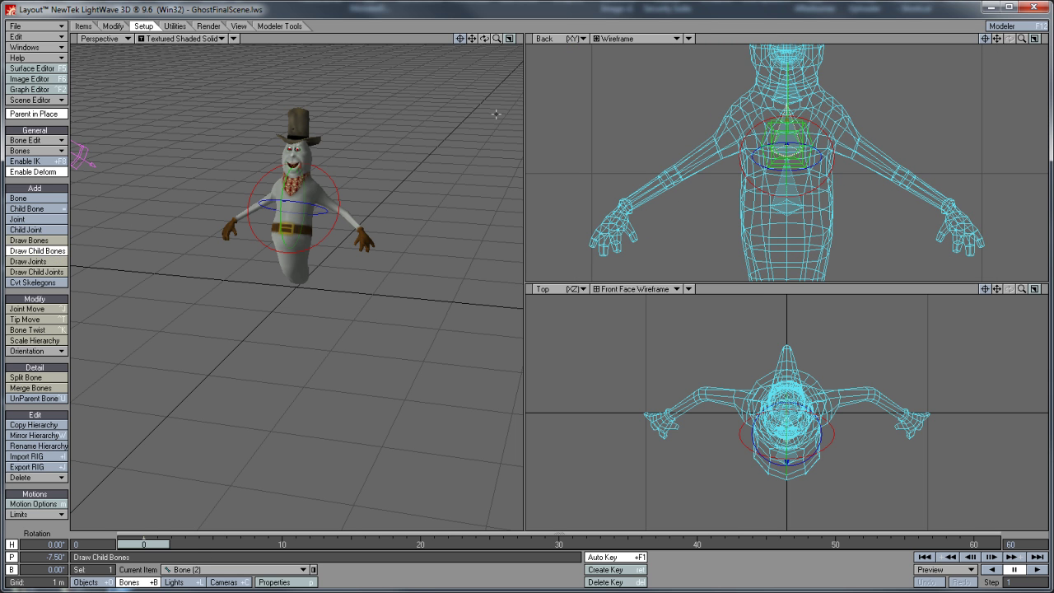
mouse_move(787, 104)
mouse_down()
mouse_move(837, 120)
mouse_move(946, 202)
mouse_up()
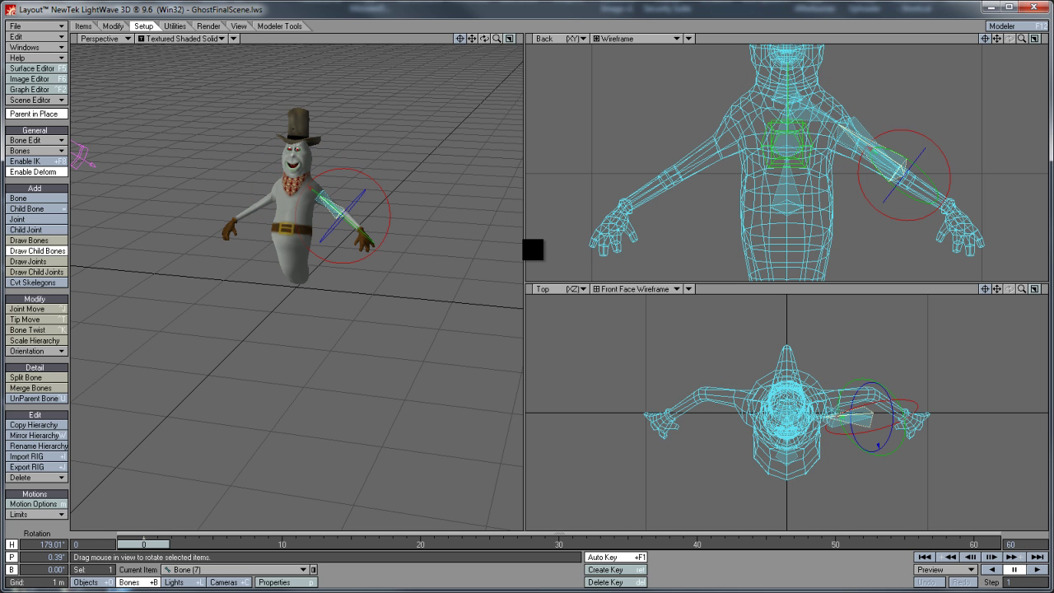
Delete the last bone drawn on the arm and draw new forearm and hand child bones in its place
click(33, 476)
click(33, 476)
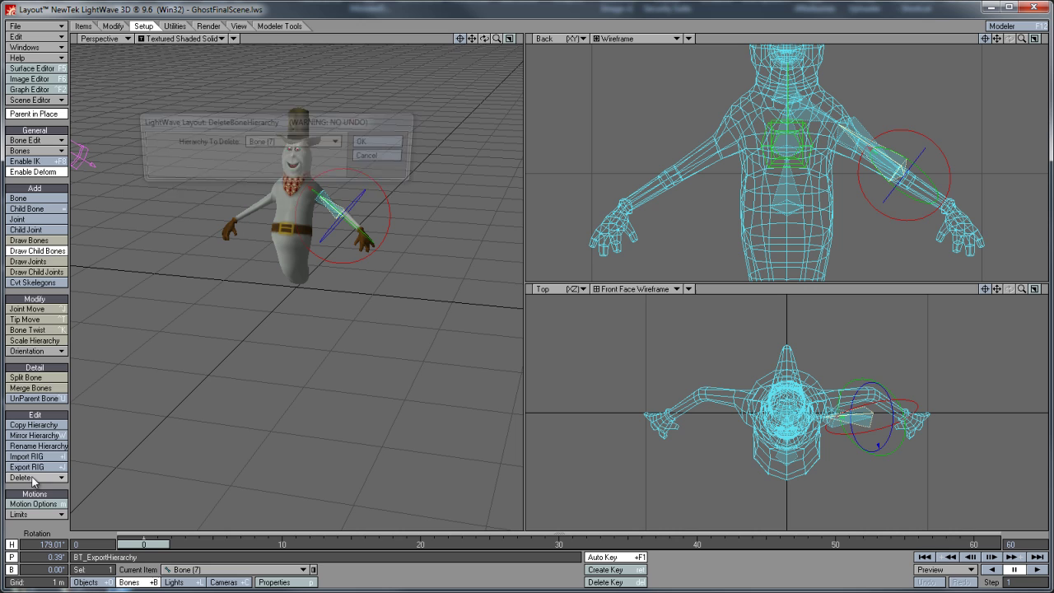
click(386, 141)
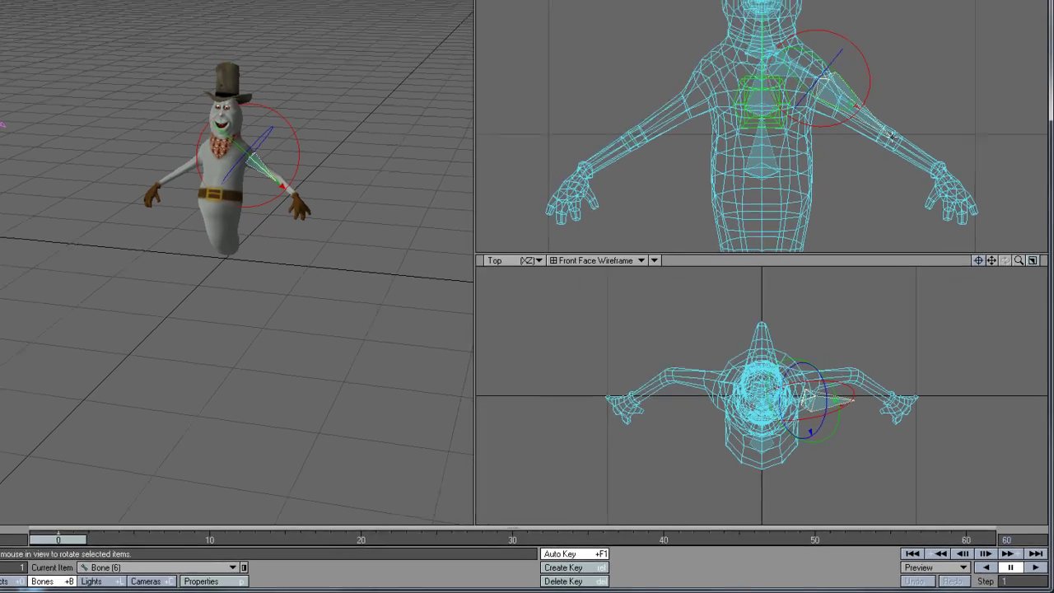
drag(905, 174, 945, 203)
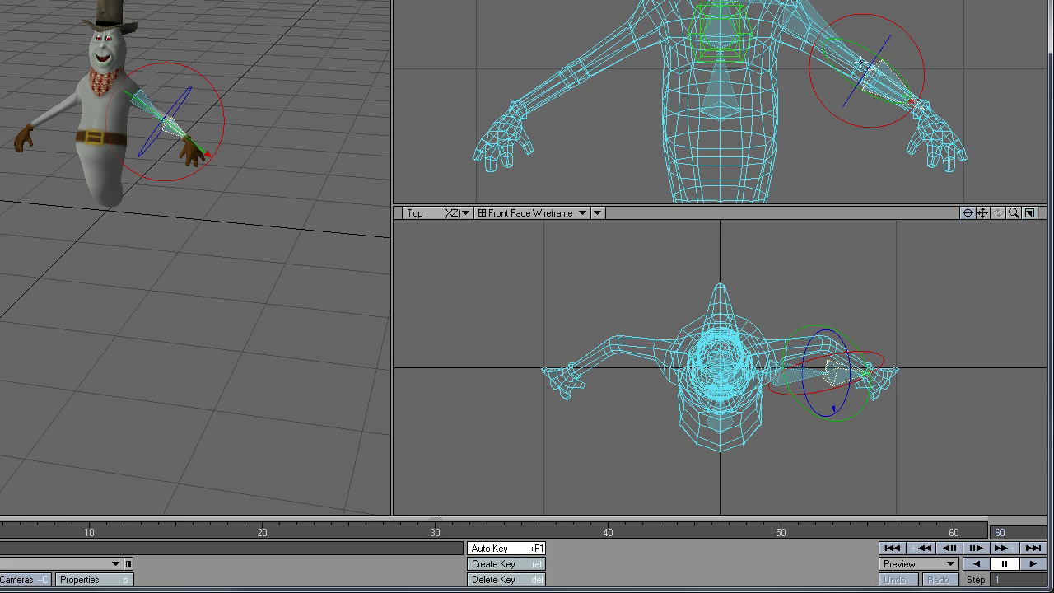
drag(922, 107, 942, 148)
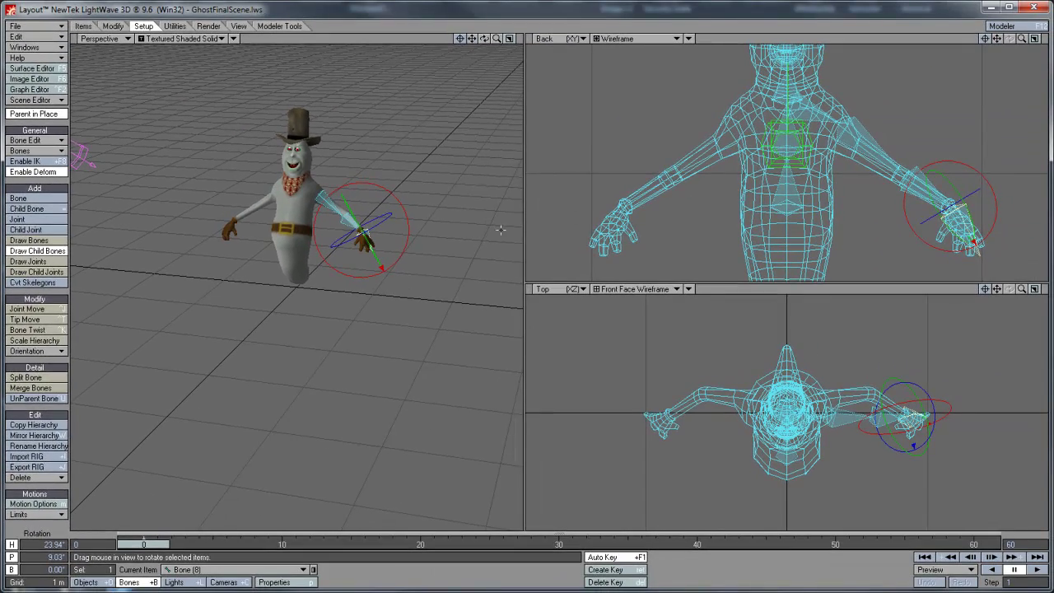
Select the shoulder bone and move its tip back in the Top view so it sits inside the shoulder mesh
click(31, 319)
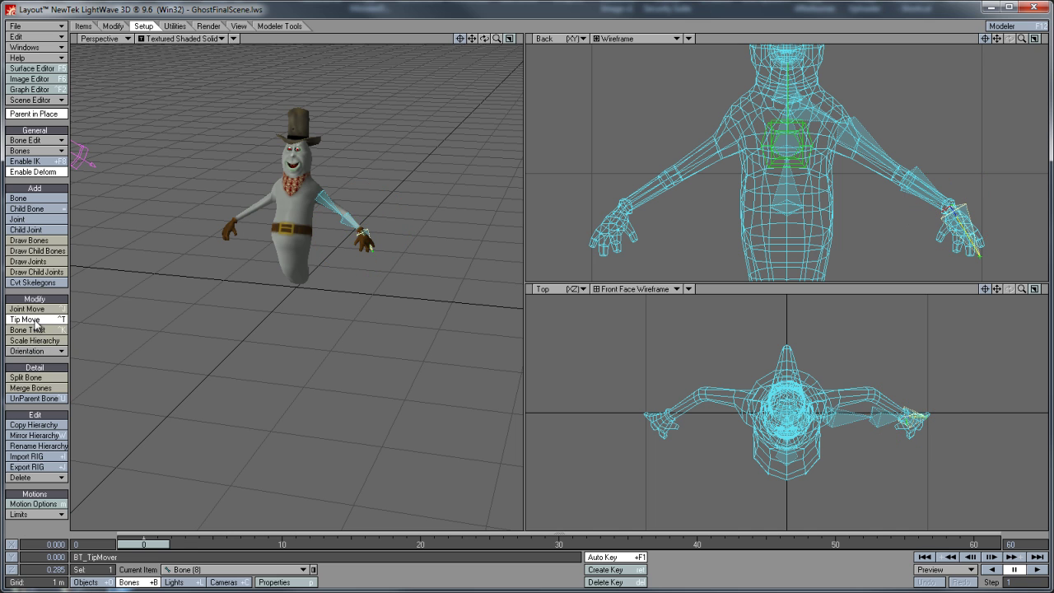
click(825, 116)
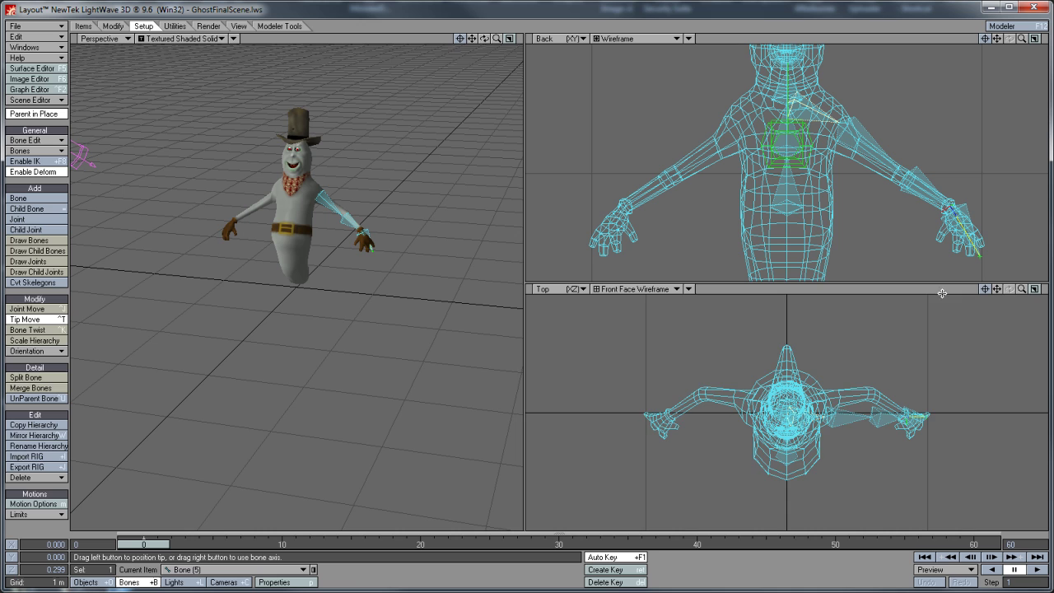
drag(1021, 289, 807, 416)
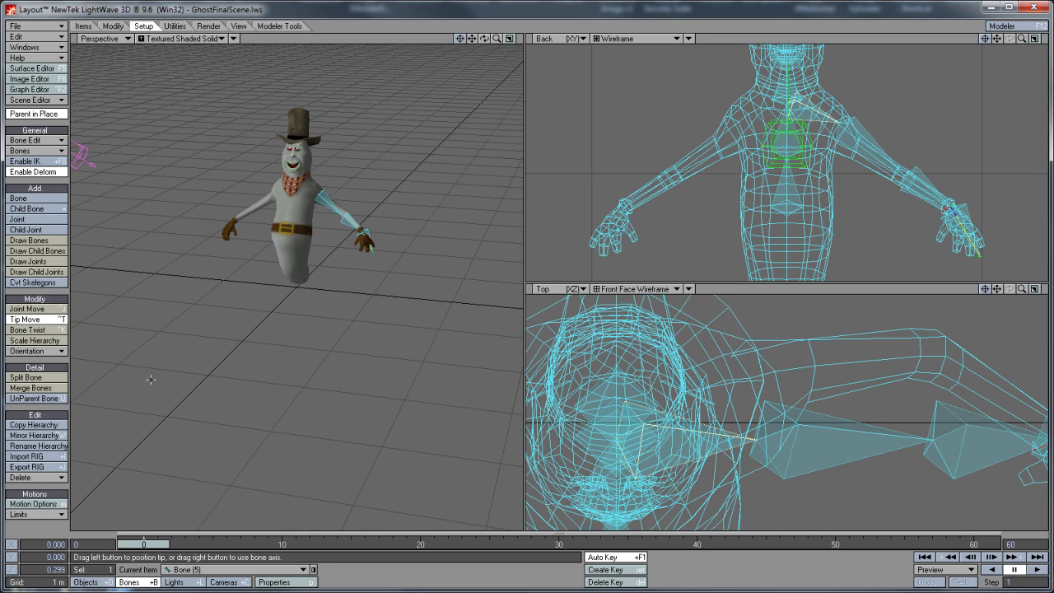
click(26, 320)
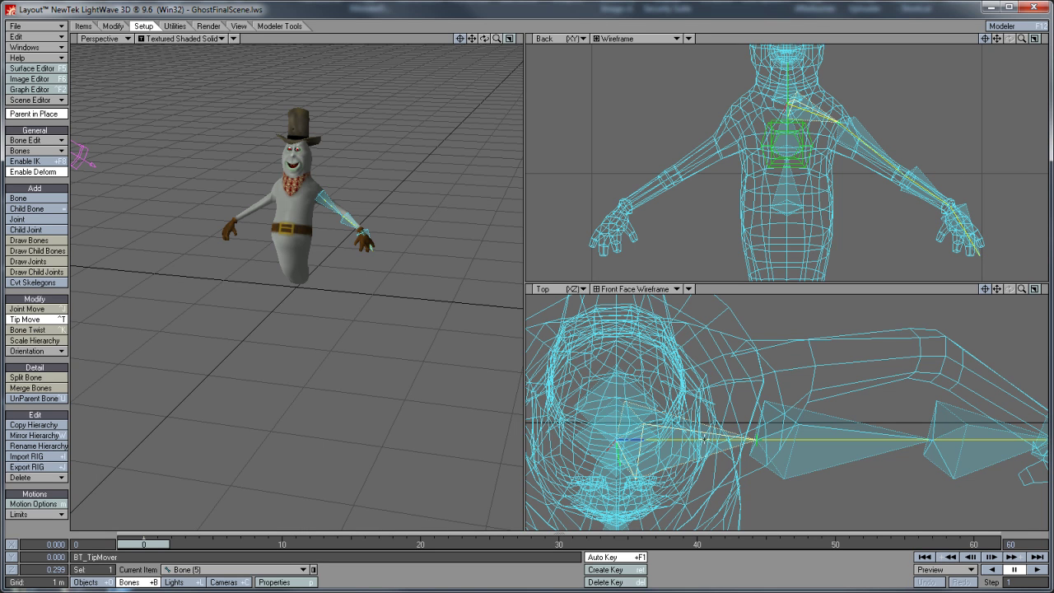
drag(755, 441, 754, 377)
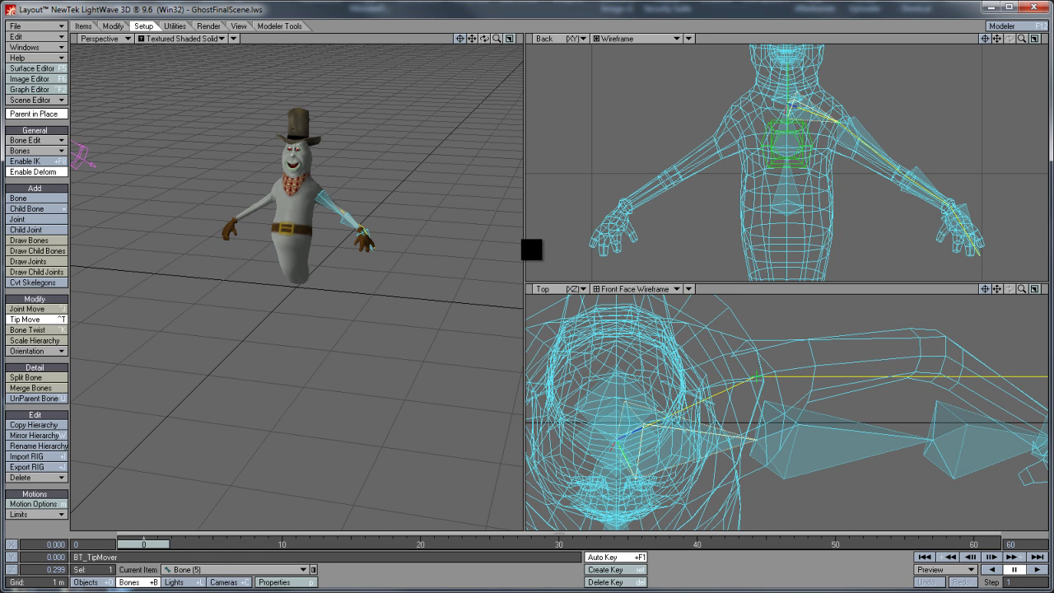
key(t)
Select the upper arm bone and use Tip Move in the Top view to shift its tip back toward the elbow
shift+click(830, 372)
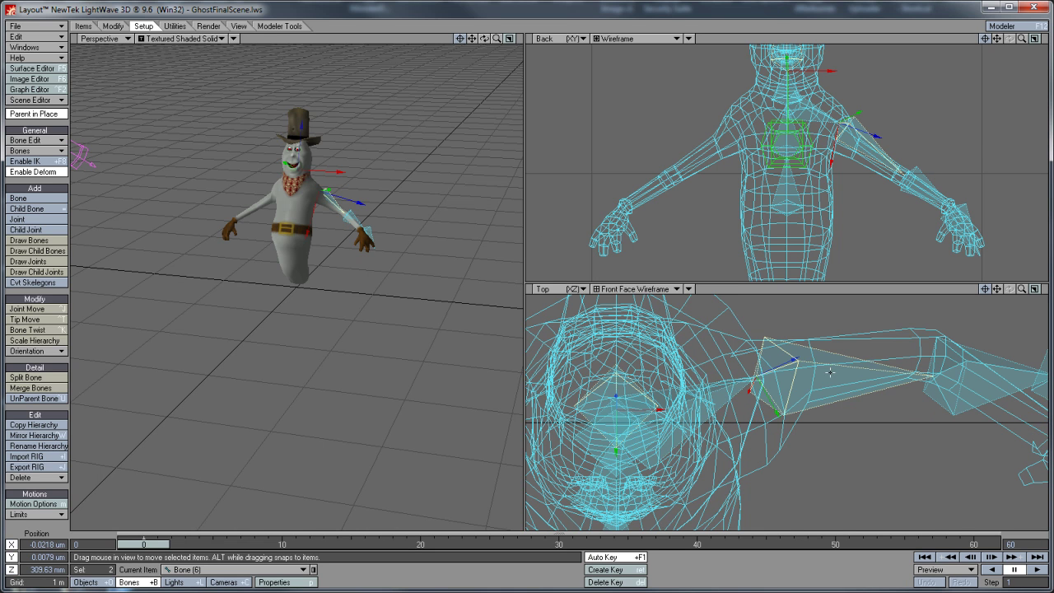
click(40, 321)
click(362, 143)
key(shift+o)
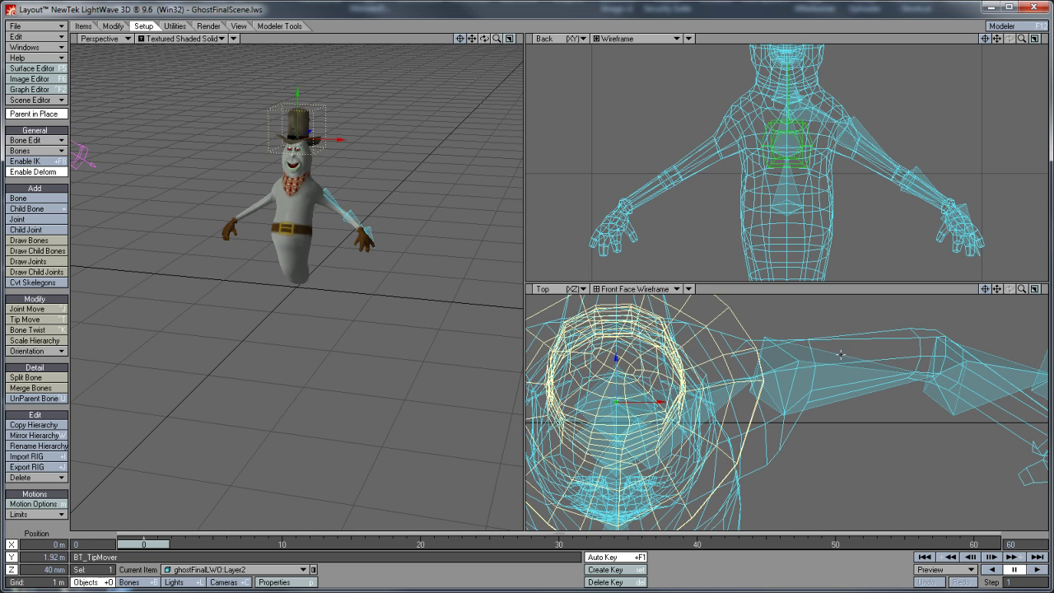
key(shift+b)
click(38, 320)
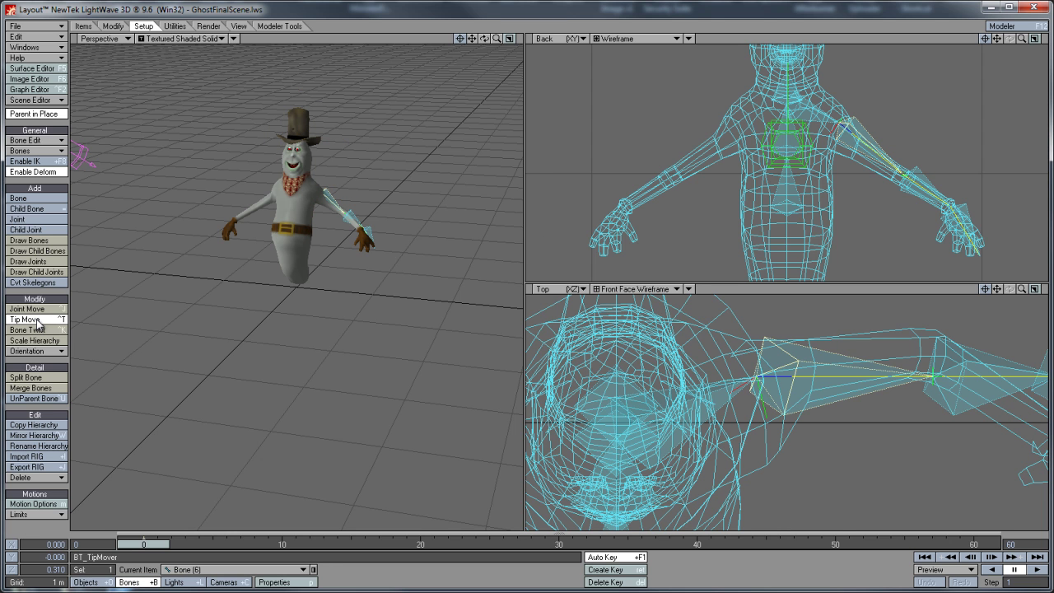
drag(944, 384, 521, 238)
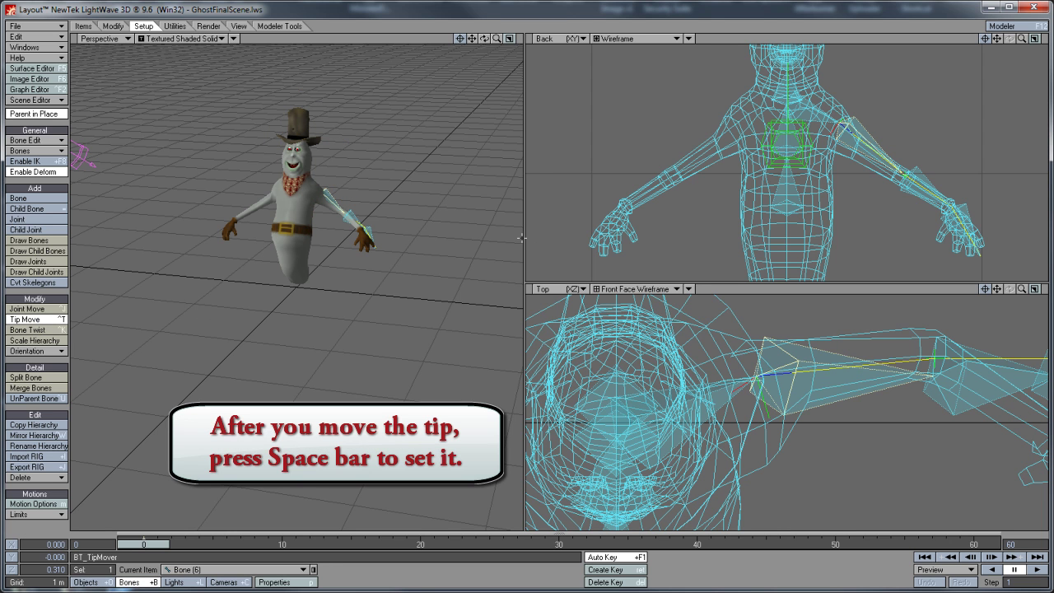
Set the upper arm bone's tip, then move the forearm bone's tip to the mesh's wrist in the Top view
key(space)
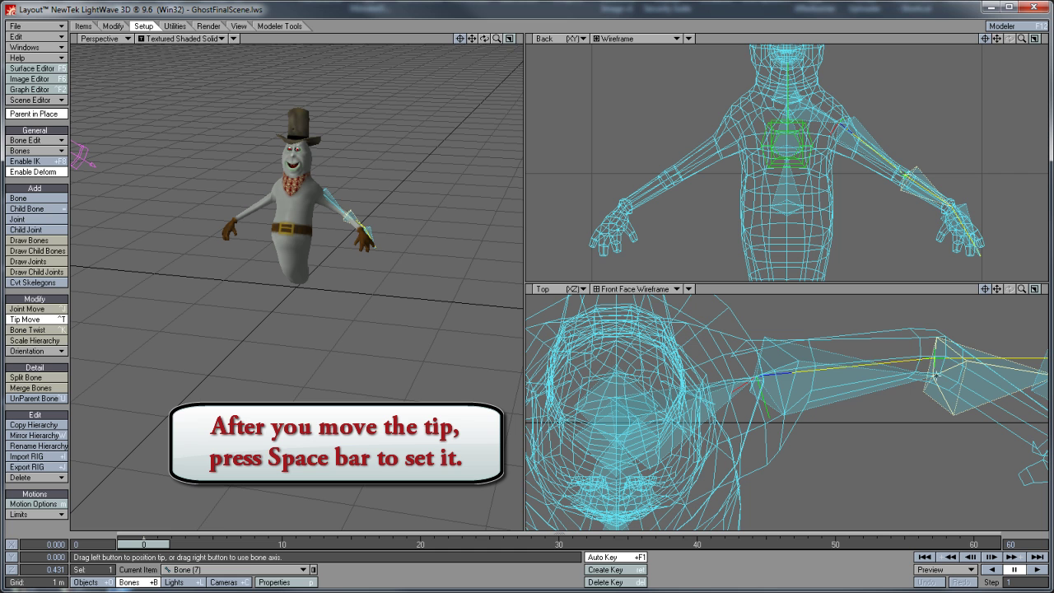
key(y)
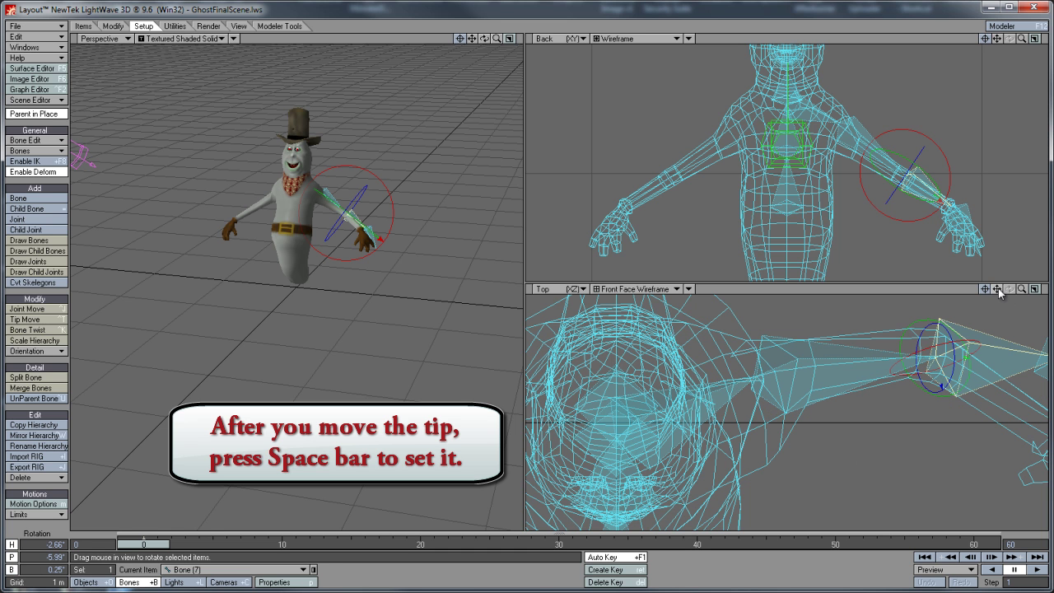
drag(997, 290, 536, 250)
key(ctrl+t)
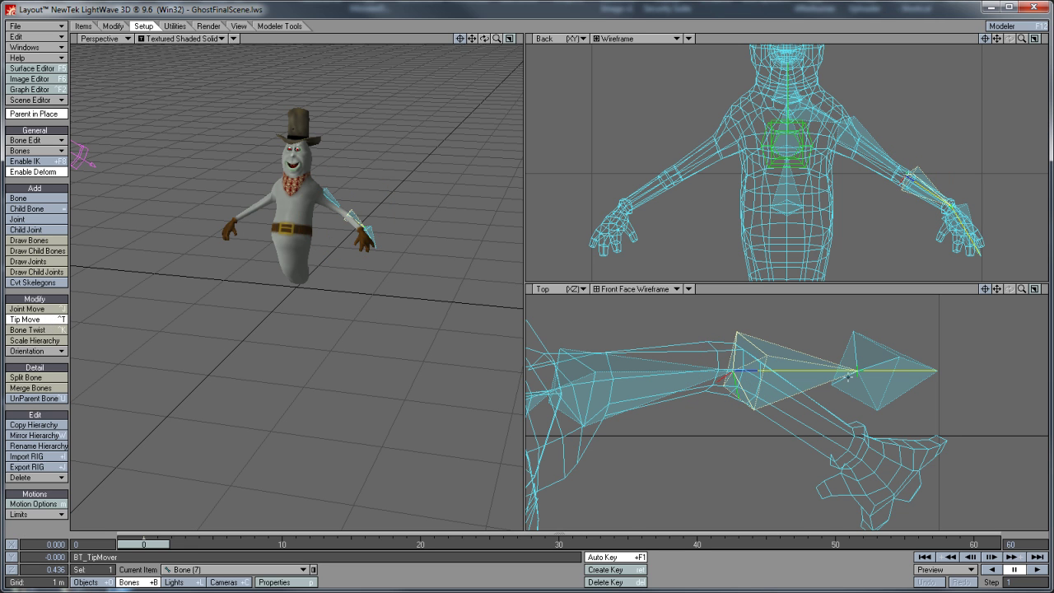
drag(856, 369, 846, 449)
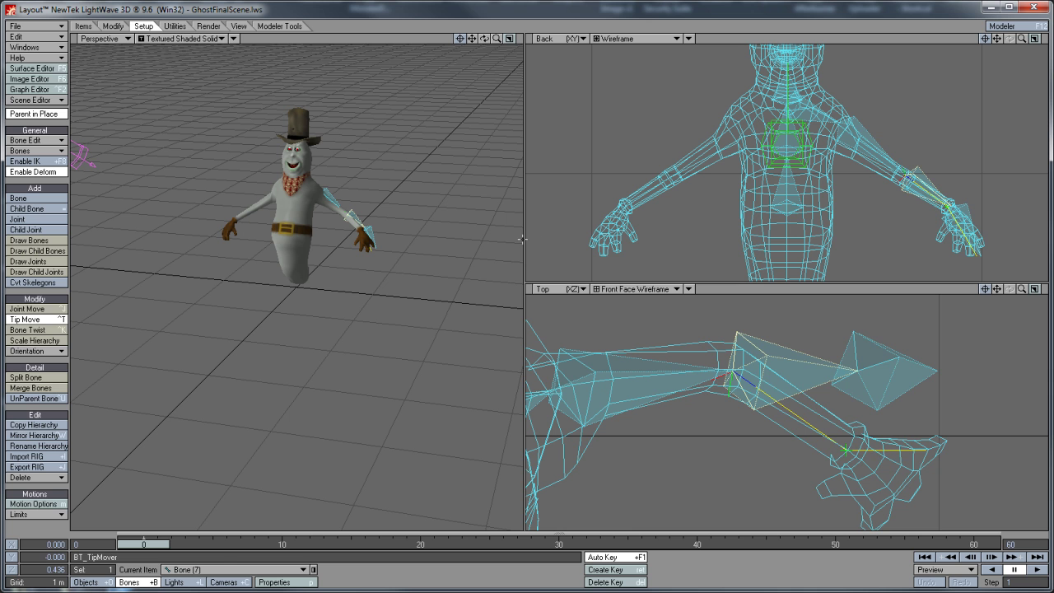
key(t)
Select the hand bone and move its tip toward the fingers in the Top view so the bone lies inside the hand mesh
key(shift+o)
key(shift+b)
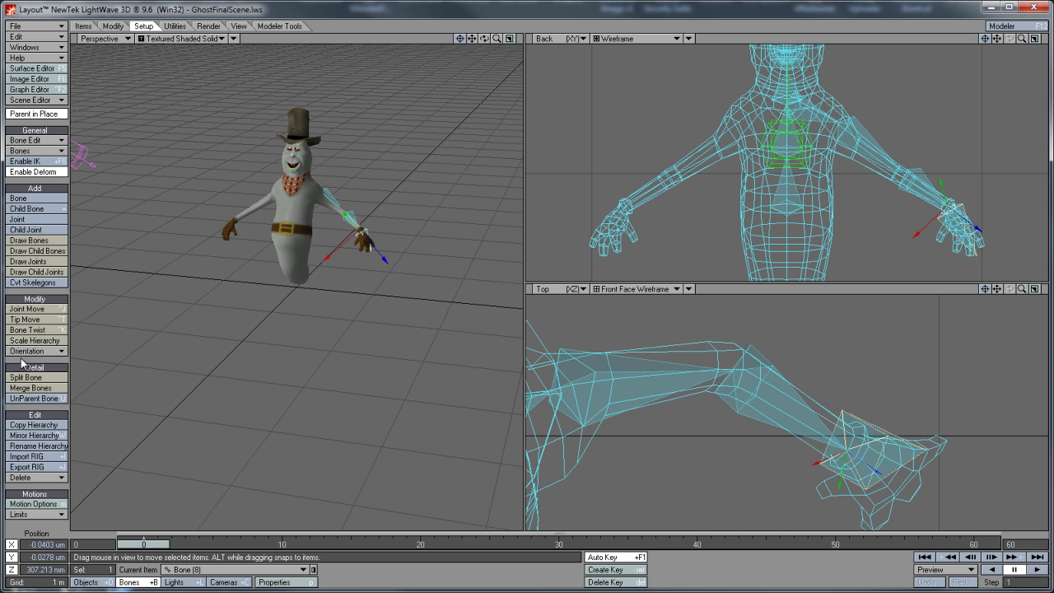
click(32, 320)
click(35, 328)
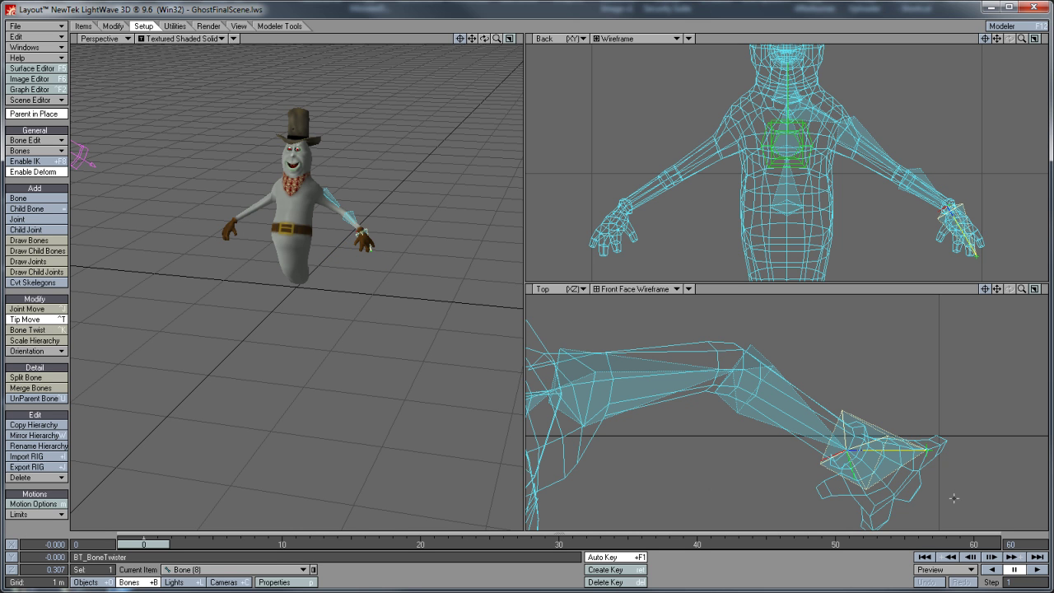
drag(925, 449, 899, 510)
key(t)
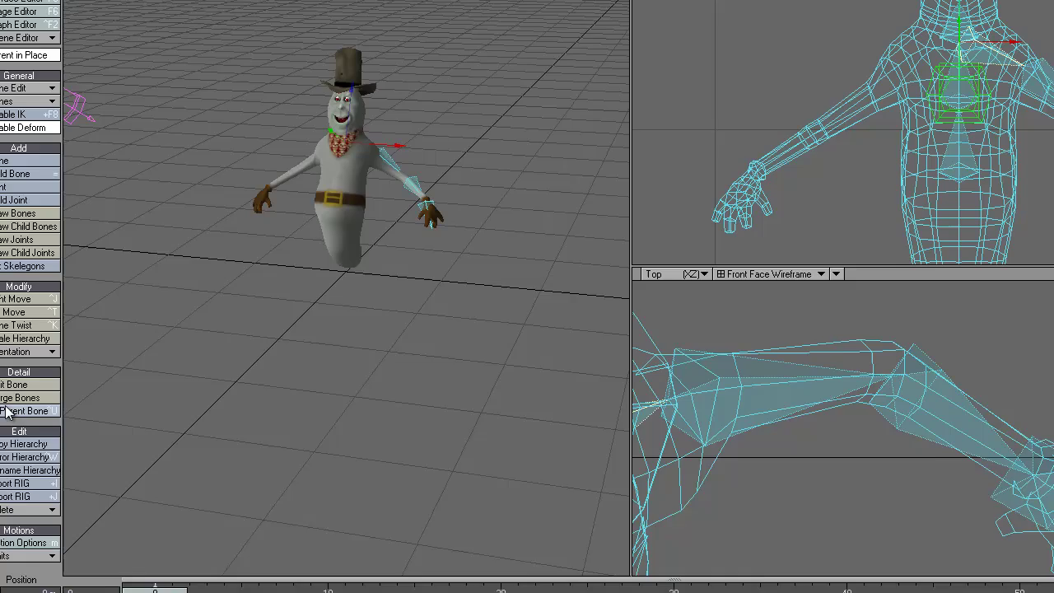
Mirror the arm hierarchy rooted at Bone (5) across the X axis, adding the prefix r_ to the bone names
click(41, 457)
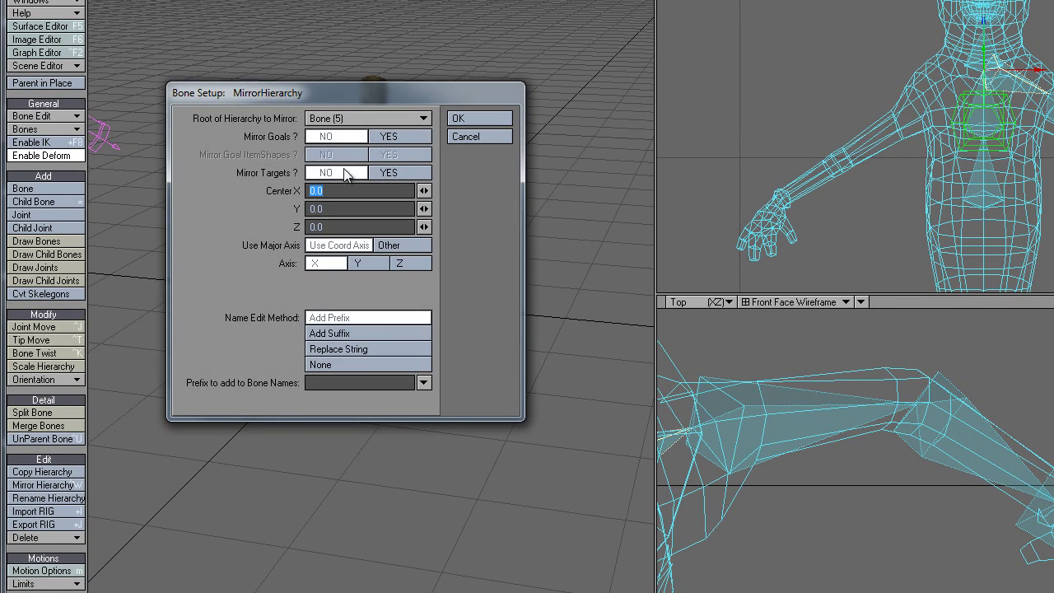
click(325, 382)
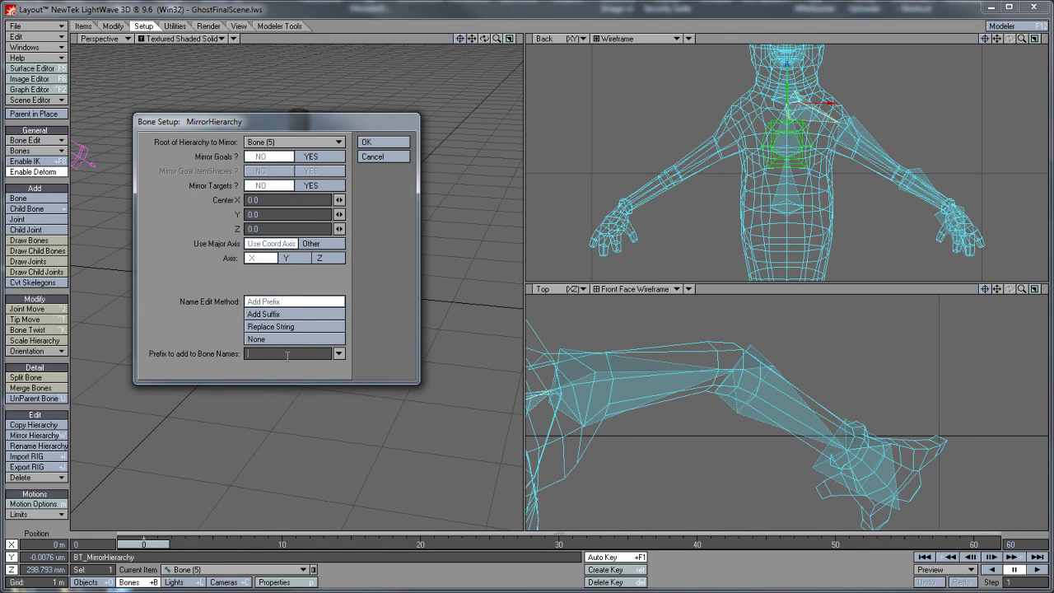
key(Return)
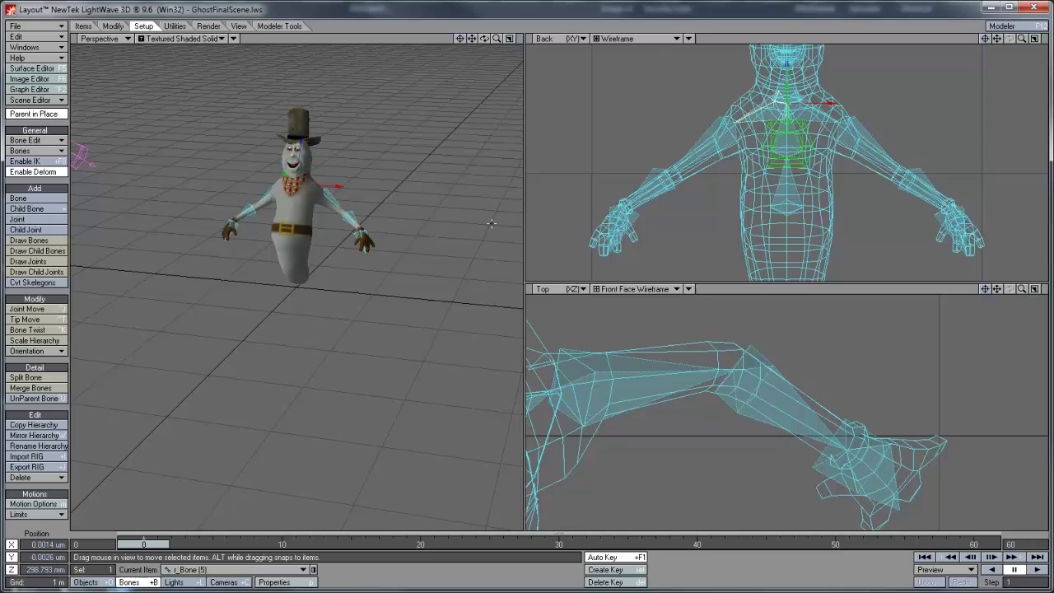
Select the lowest spine bone and, in a Right view, draw a chain of child bones down through the ghost's tail
drag(997, 37, 980, 7)
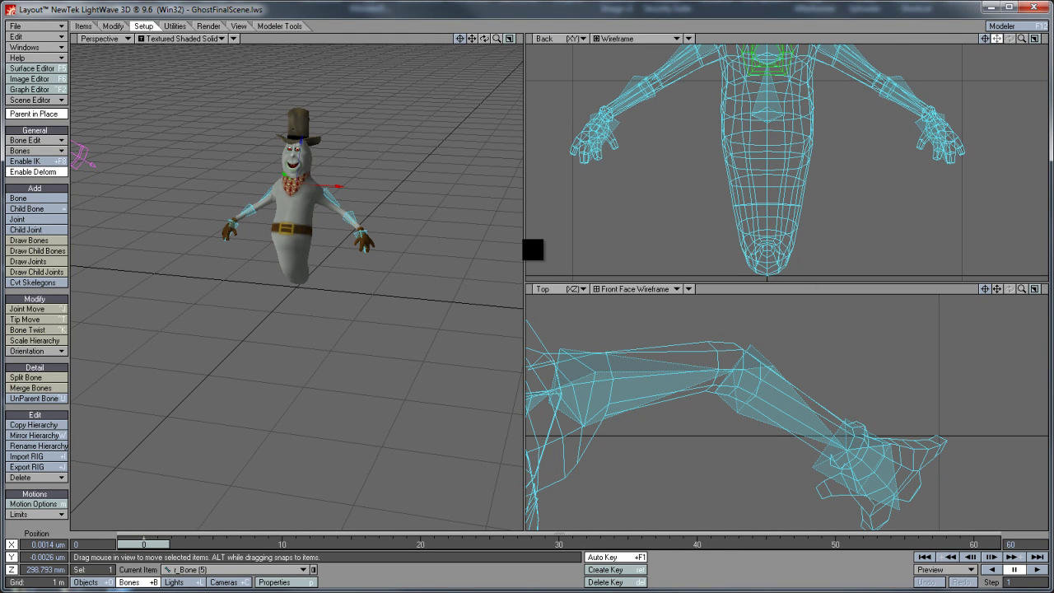
click(770, 104)
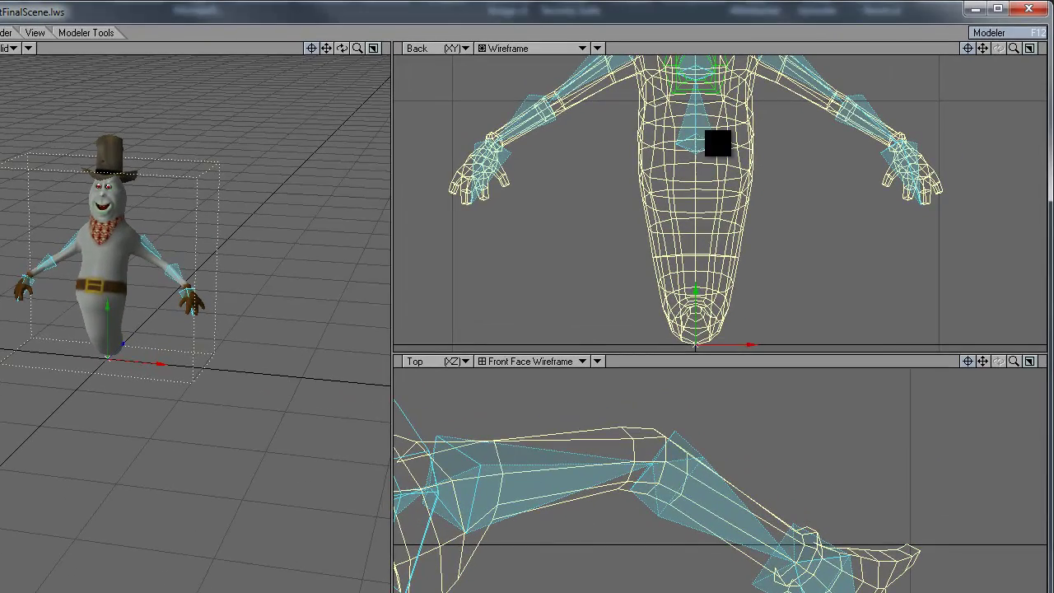
click(708, 135)
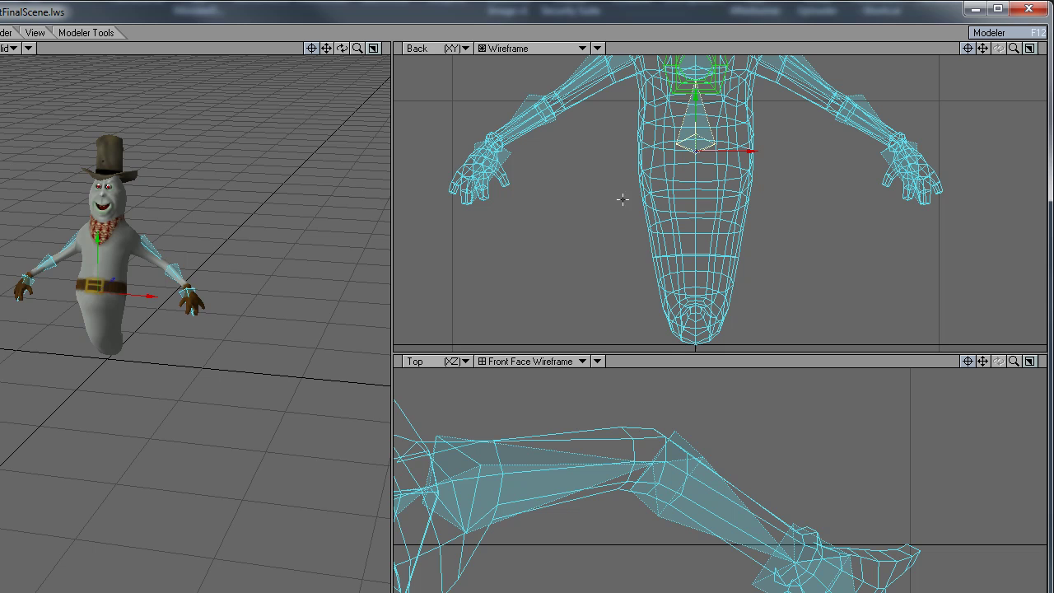
click(429, 45)
click(426, 69)
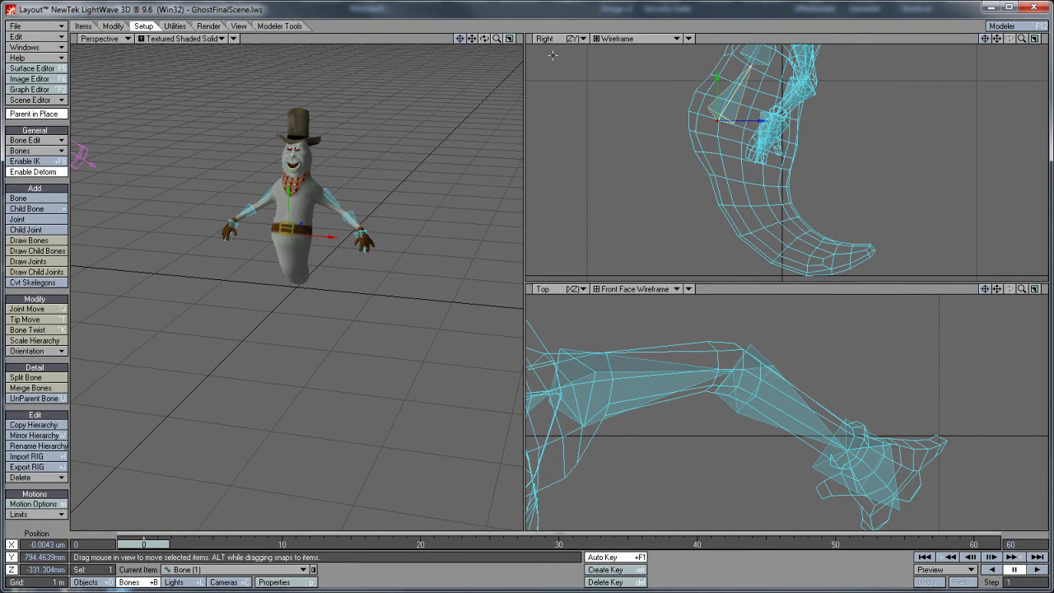
click(40, 251)
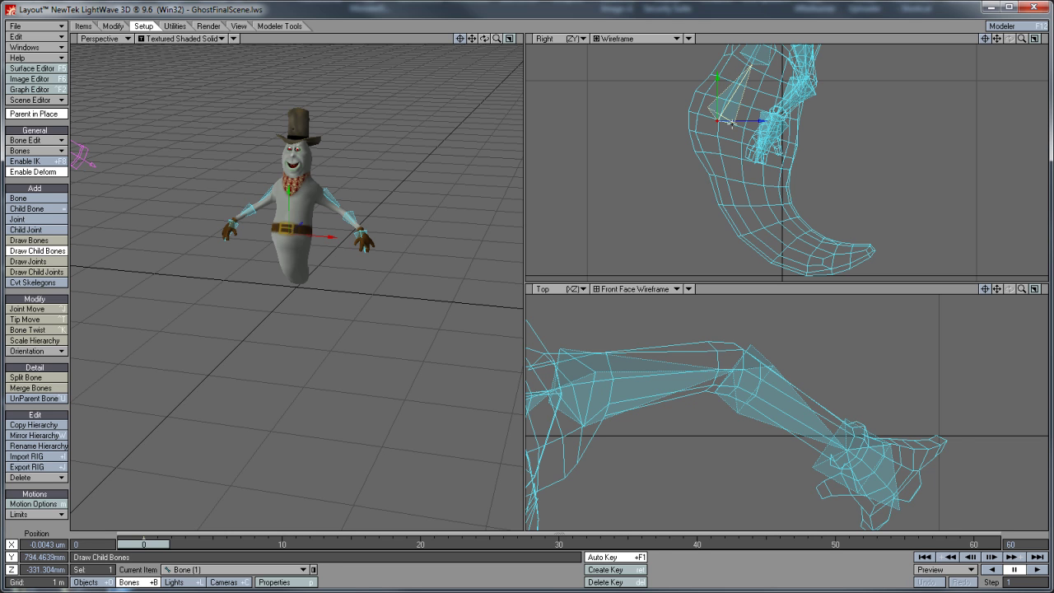
mouse_move(749, 69)
mouse_down()
mouse_move(762, 160)
mouse_move(754, 138)
mouse_move(742, 140)
mouse_up()
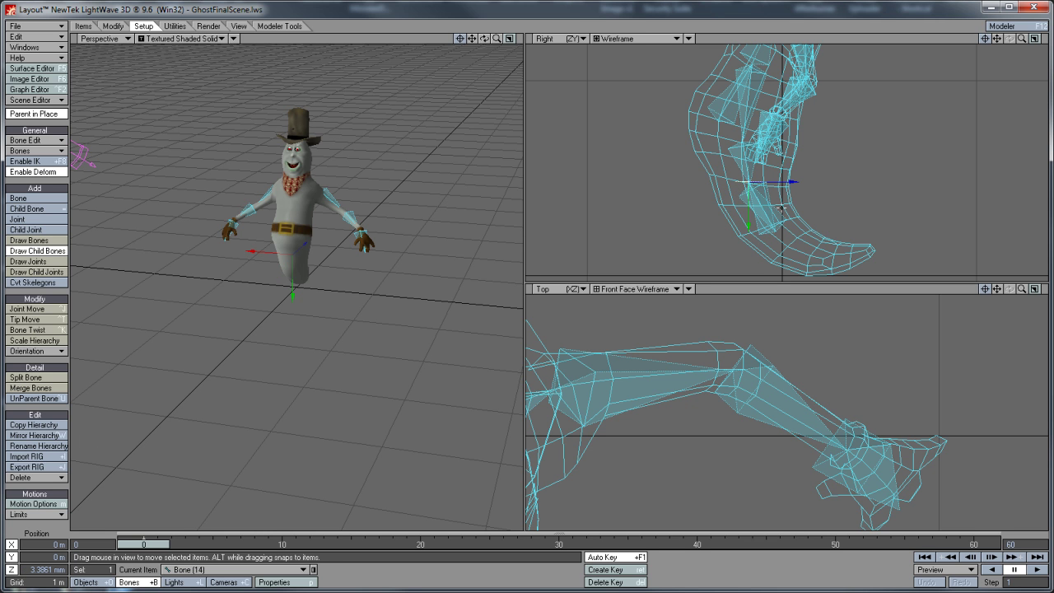
Delete the last three bones drawn in the tail and draw two new child bones reaching the tail's tip in their place
click(37, 477)
click(60, 493)
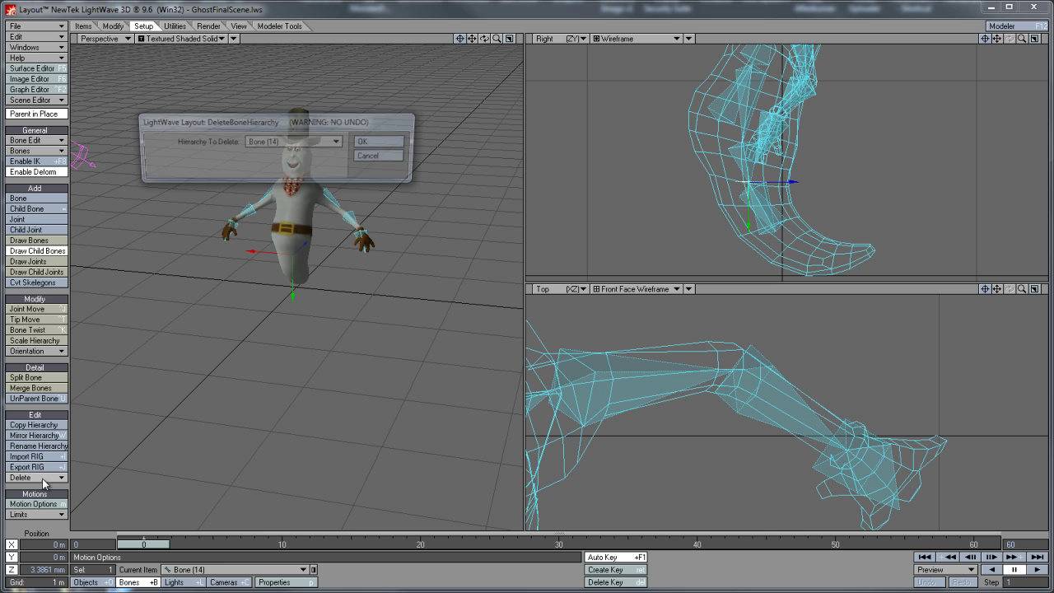
key(Return)
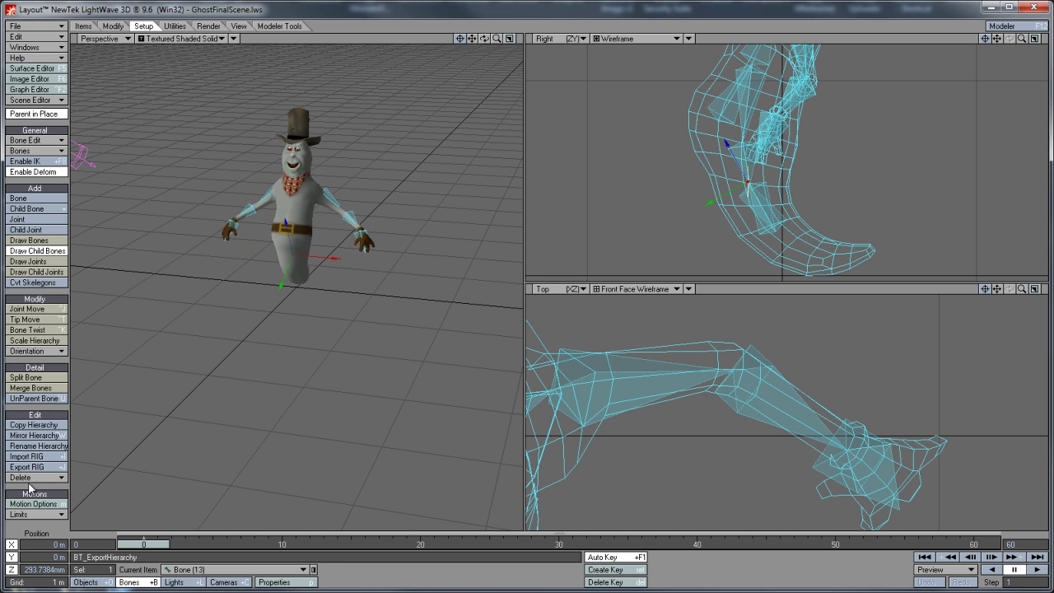
click(37, 477)
click(49, 490)
click(394, 140)
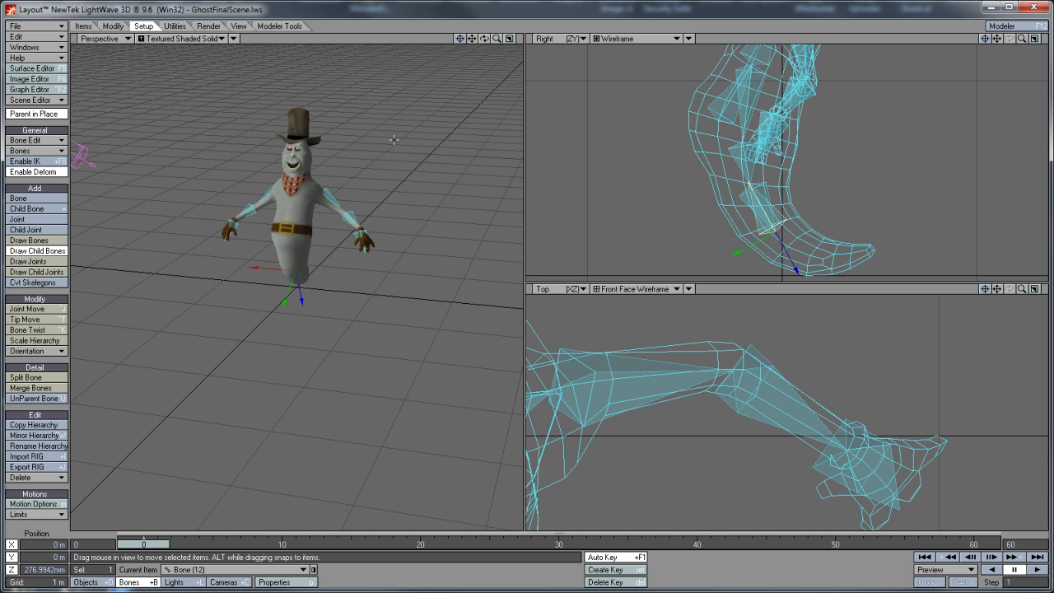
click(61, 479)
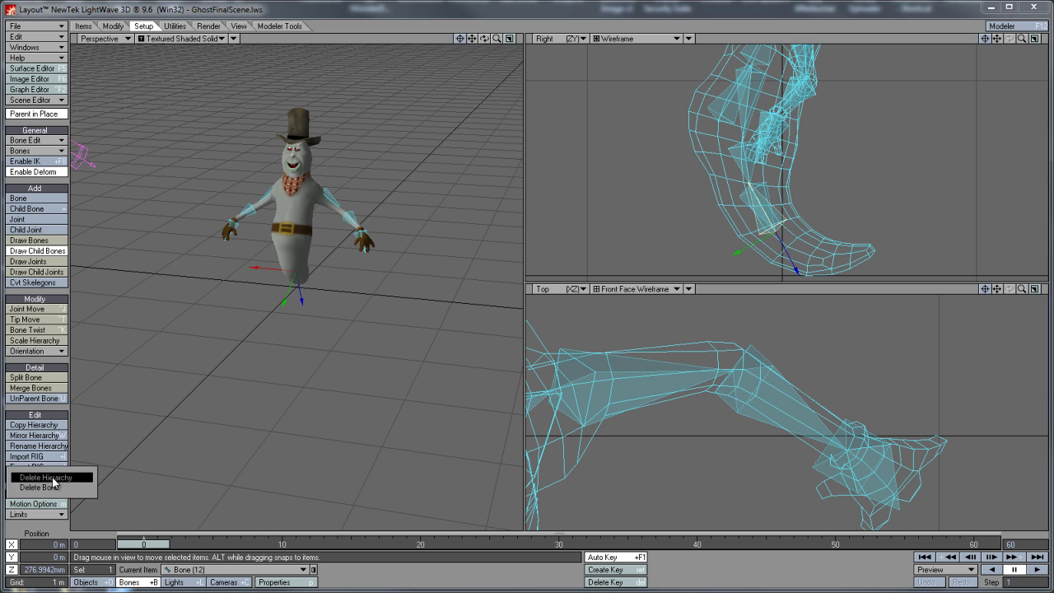
click(61, 479)
click(379, 141)
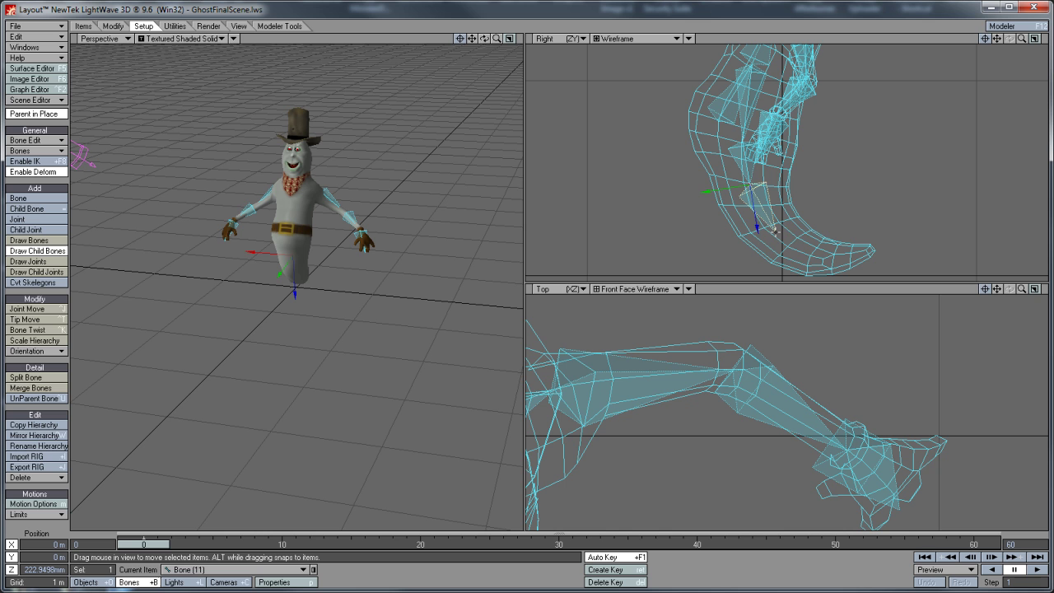
mouse_move(775, 233)
mouse_down()
mouse_move(795, 271)
mouse_move(844, 265)
mouse_move(856, 274)
mouse_up()
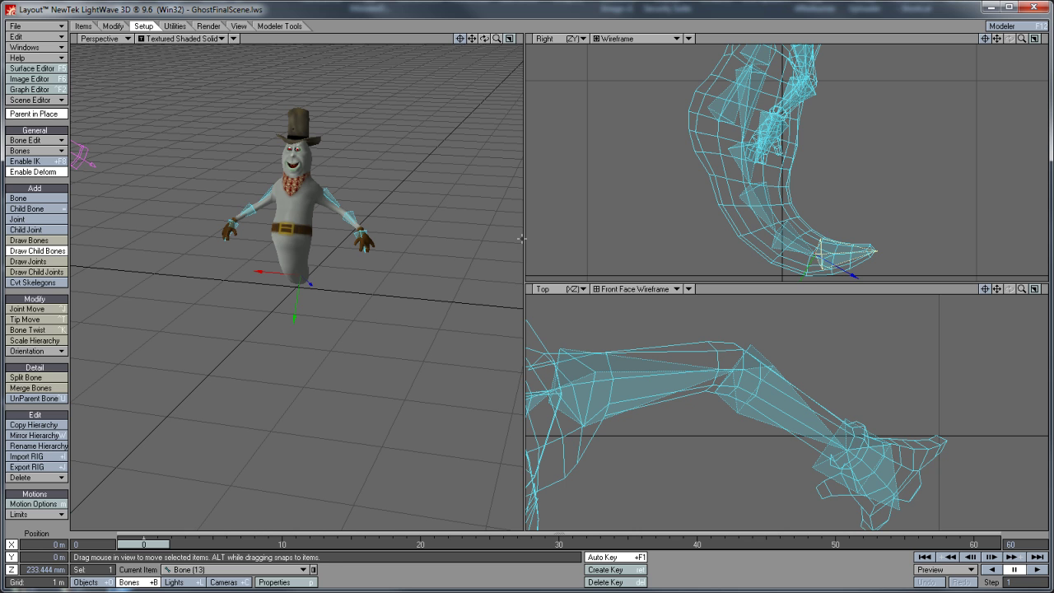
Select and activate all the bones, and move the ghost object to about 97 mm in Y and 18 mm in Z
key(y)
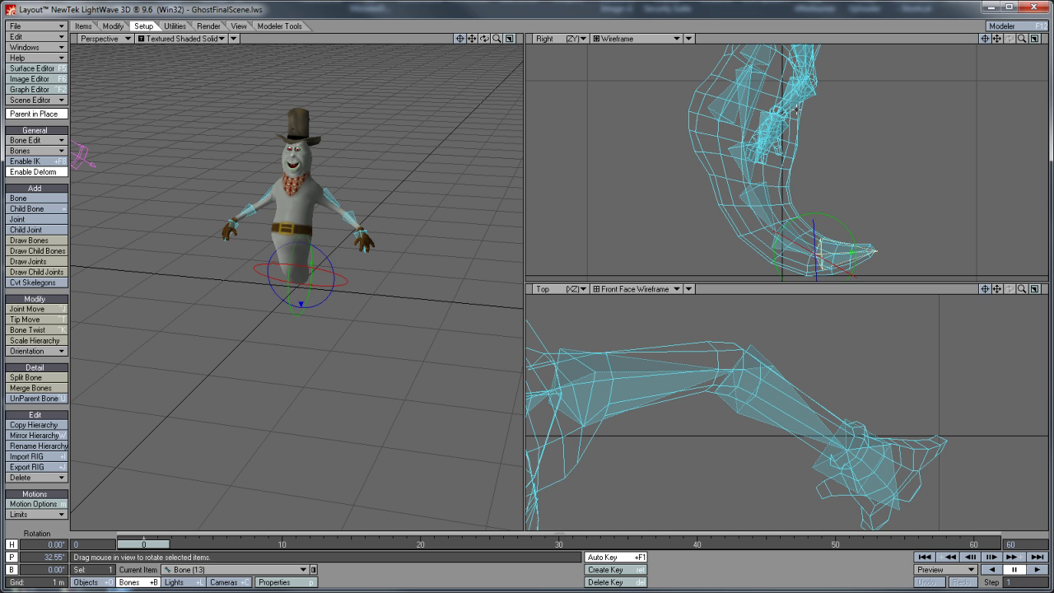
click(746, 96)
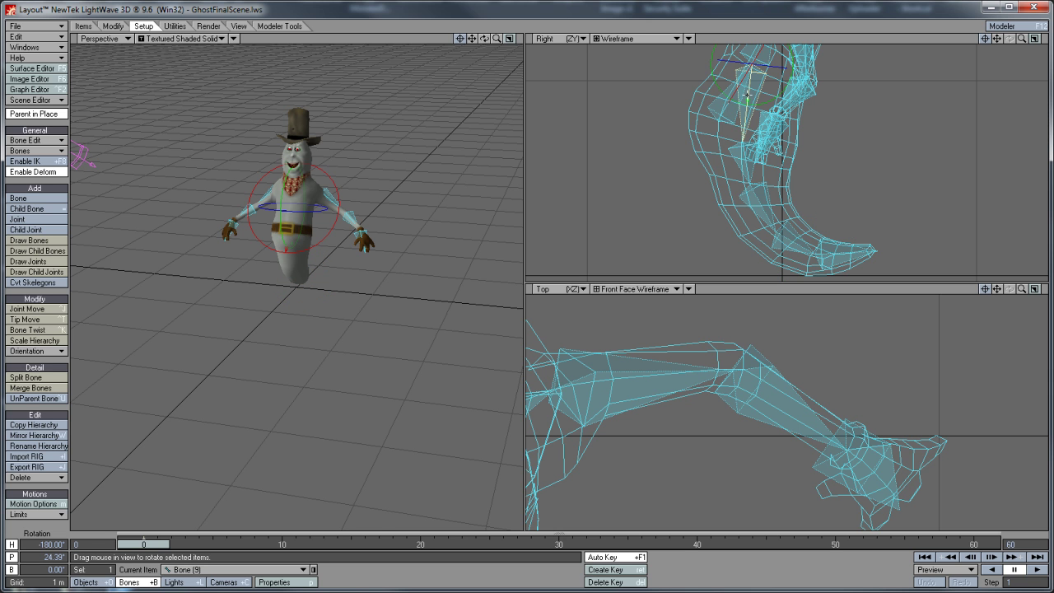
drag(1021, 38, 527, 252)
drag(853, 216, 730, 80)
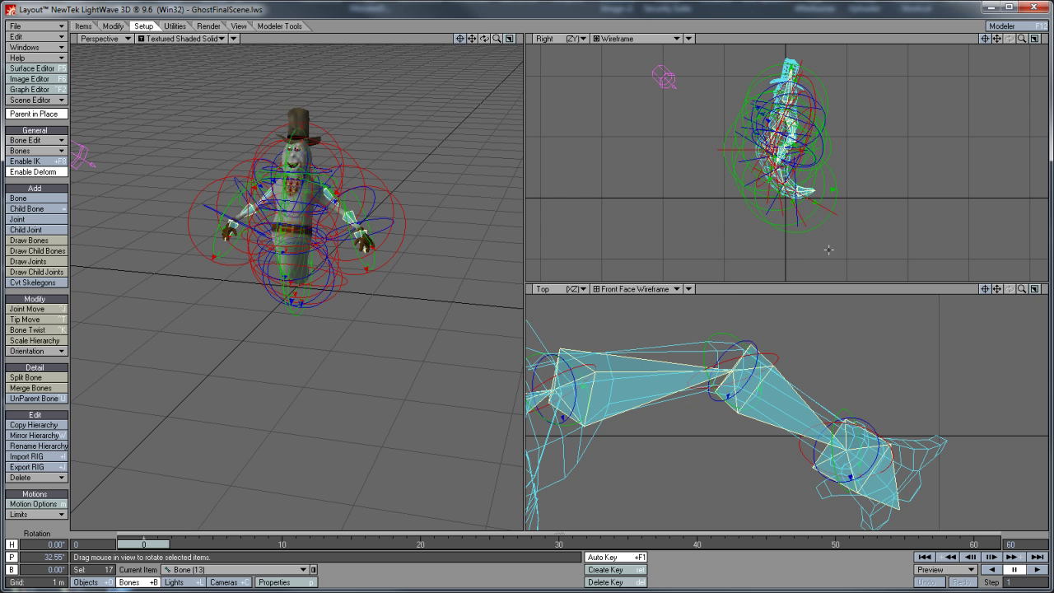
key(shift+o)
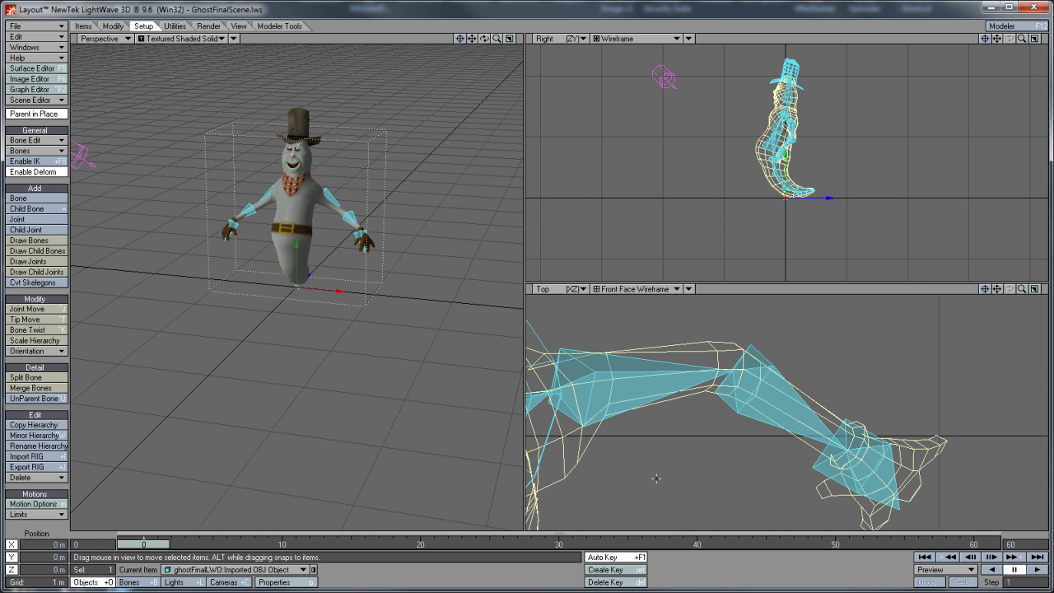
drag(531, 248, 531, 248)
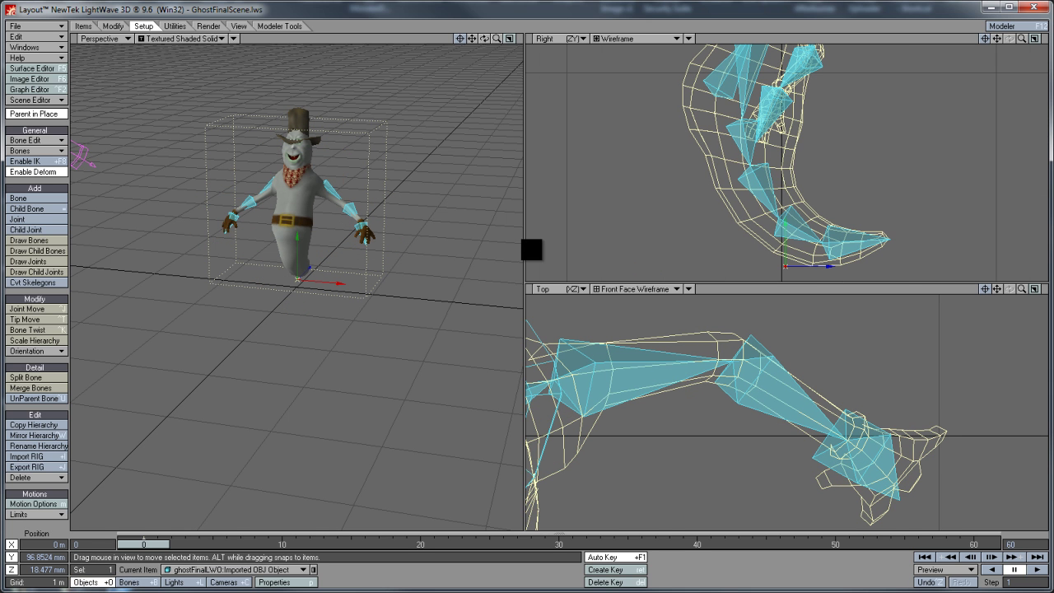
Select the middle tail bone and rotate it slightly in the Right view to test the tail's deformation
key(shift+b)
click(758, 167)
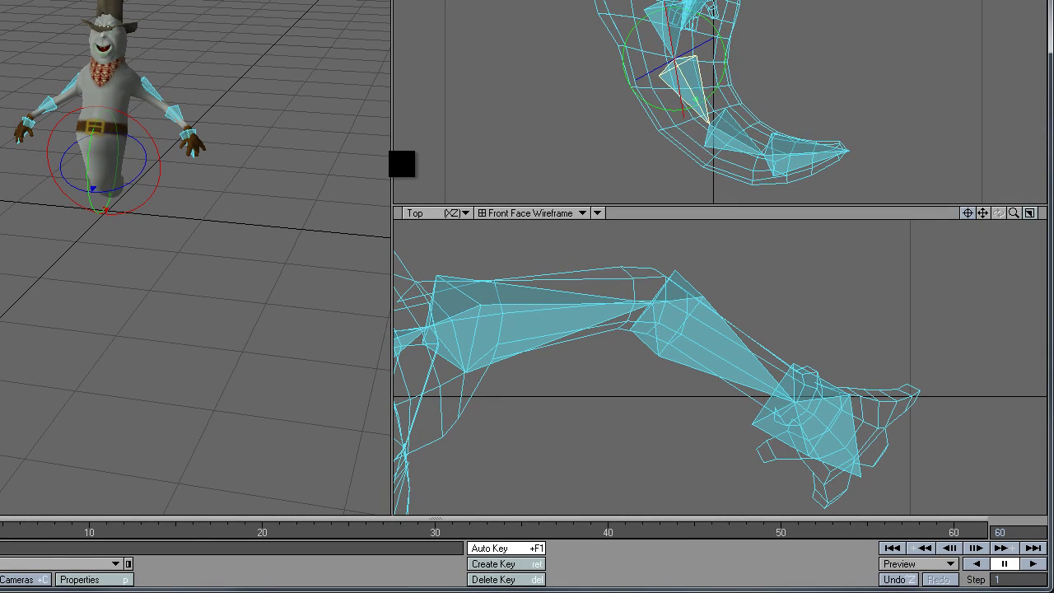
mouse_move(401, 164)
mouse_down()
mouse_move(404, 195)
mouse_move(400, 157)
mouse_move(403, 167)
mouse_up()
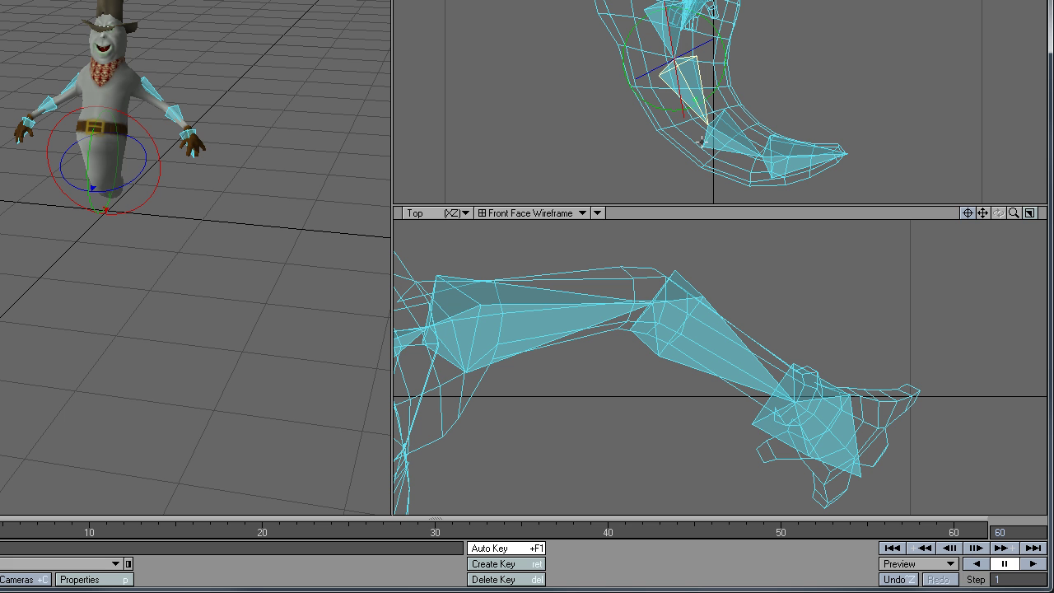
Add the two remaining tail bones to the selection and rotate all three together, leaving the tip bone at about 37° pitch
shift+click(732, 152)
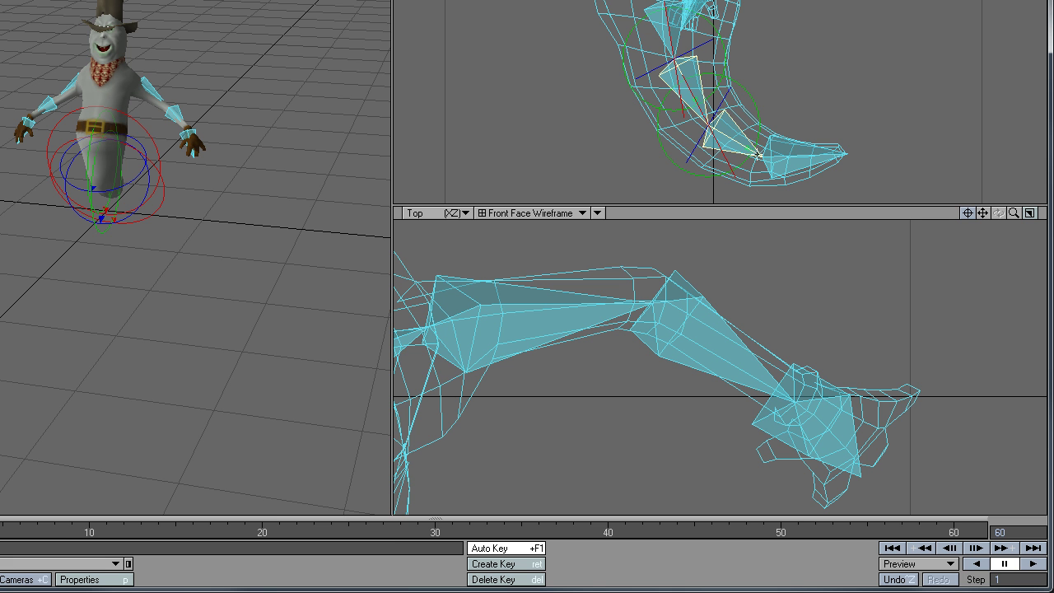
shift+click(767, 159)
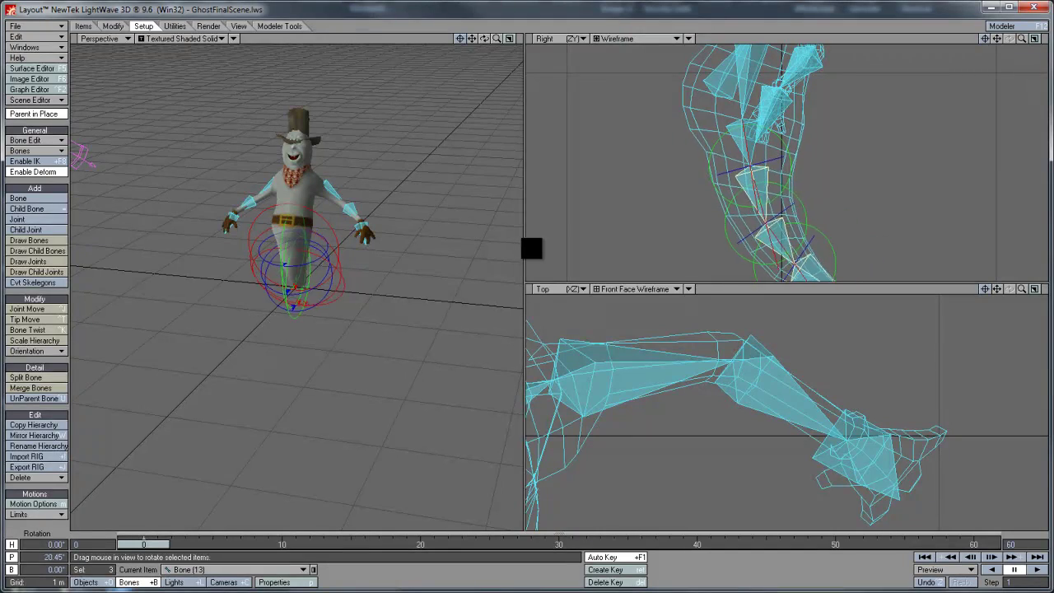
mouse_move(531, 247)
mouse_down()
mouse_move(536, 258)
mouse_move(522, 229)
mouse_move(532, 249)
mouse_move(530, 234)
mouse_move(521, 251)
mouse_up()
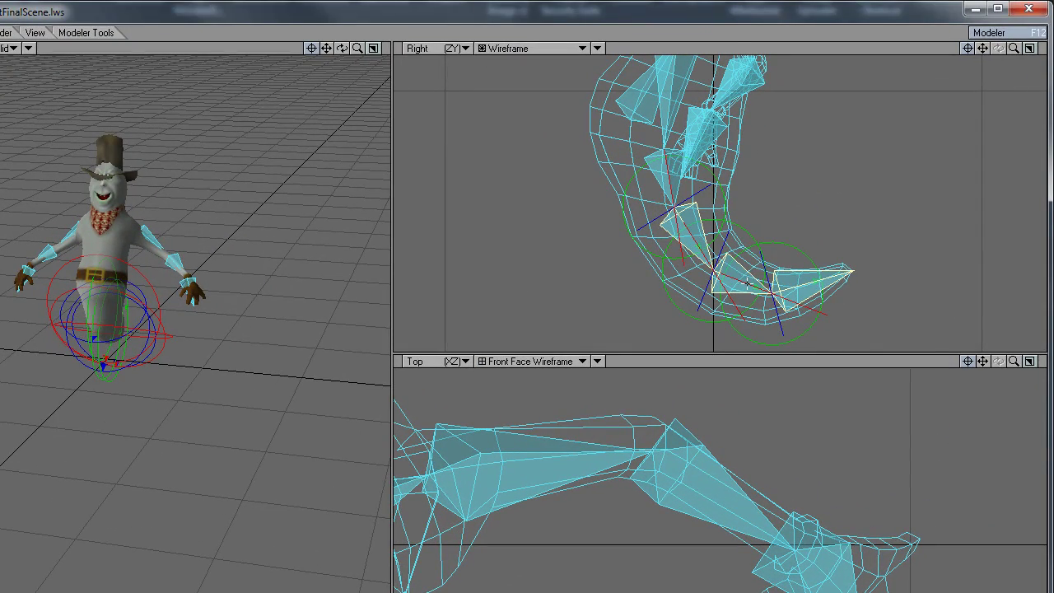
mouse_move(405, 310)
mouse_down()
mouse_move(369, 304)
mouse_move(403, 308)
mouse_up()
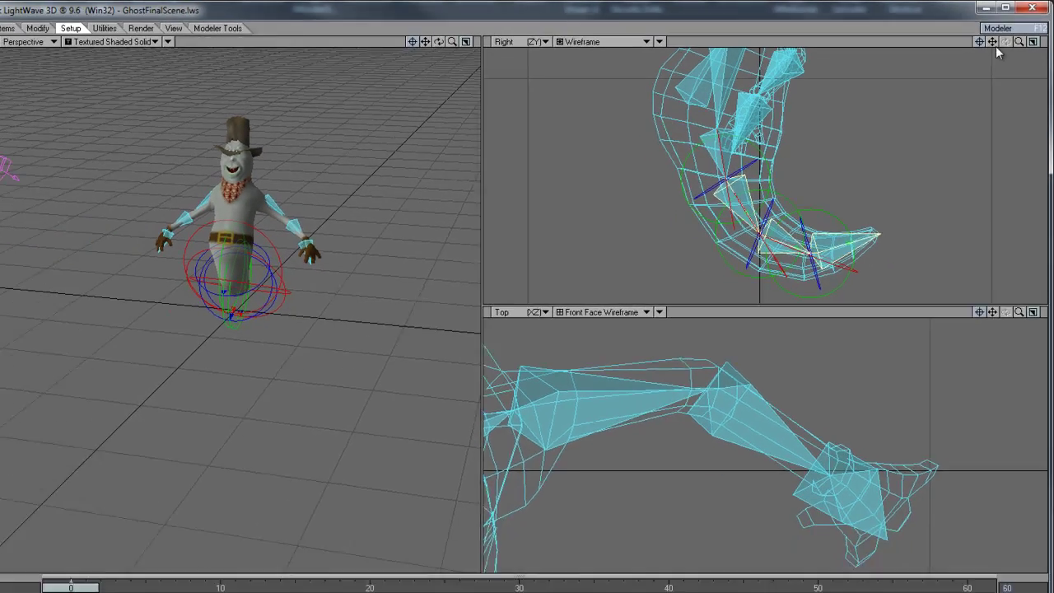
Select the forearm bone of the arm nearest in the Perspective view and rotate it to bend the elbow slightly inward
drag(992, 42, 997, 125)
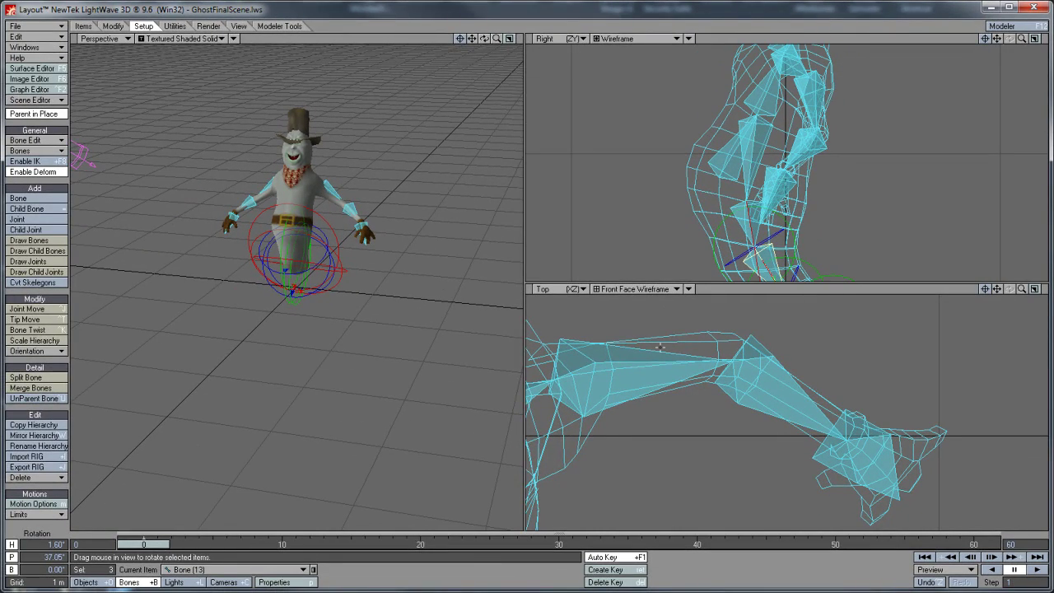
key(shift+o)
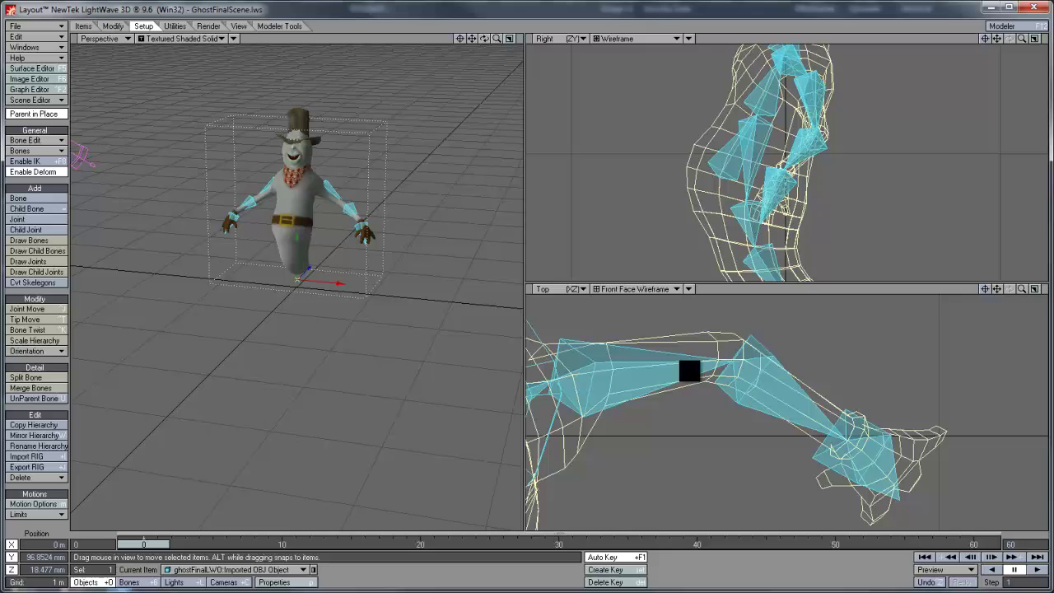
key(shift+b)
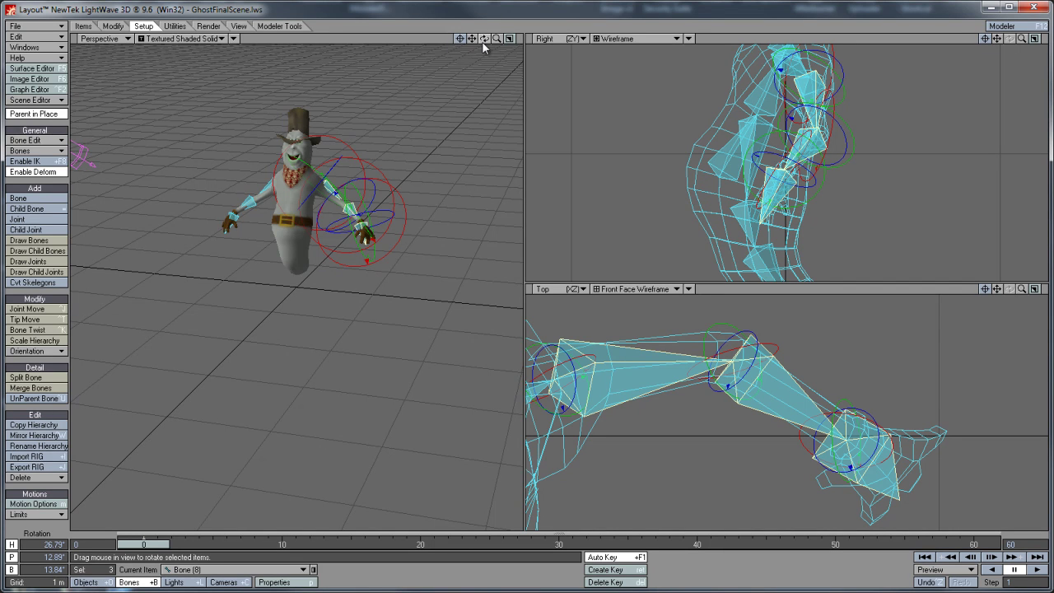
drag(481, 39, 465, 54)
click(385, 196)
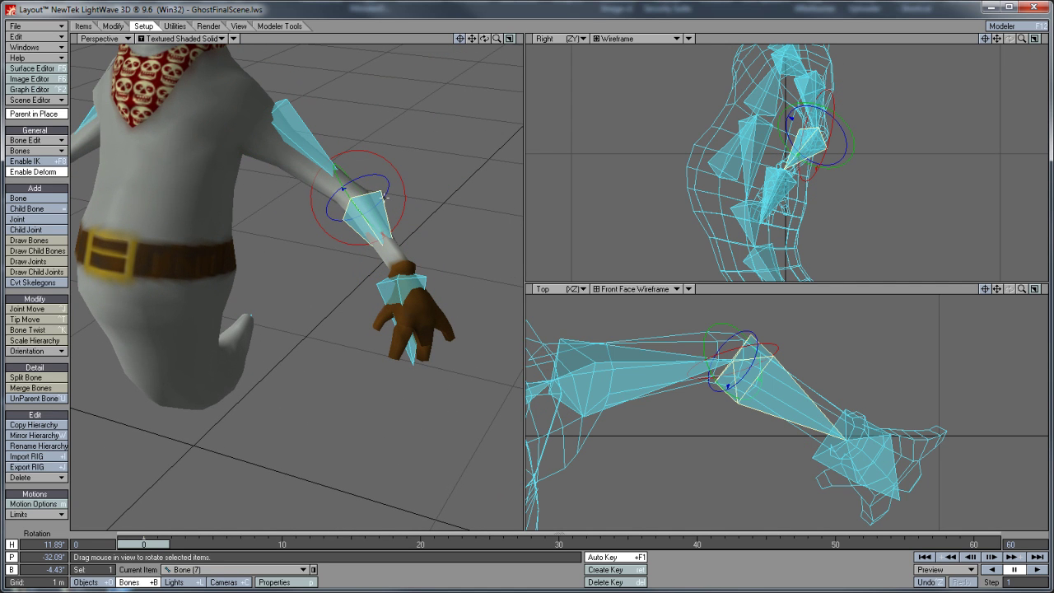
mouse_move(405, 198)
mouse_down()
mouse_move(532, 250)
mouse_move(464, 204)
mouse_move(532, 250)
mouse_up()
click(606, 290)
click(458, 222)
drag(467, 282, 467, 284)
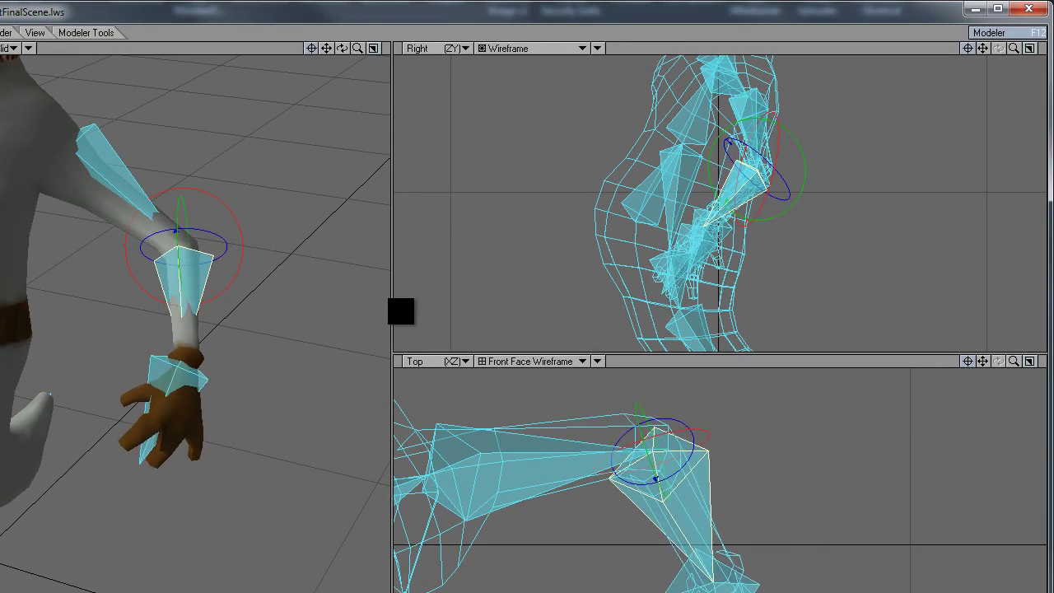
drag(402, 321, 439, 216)
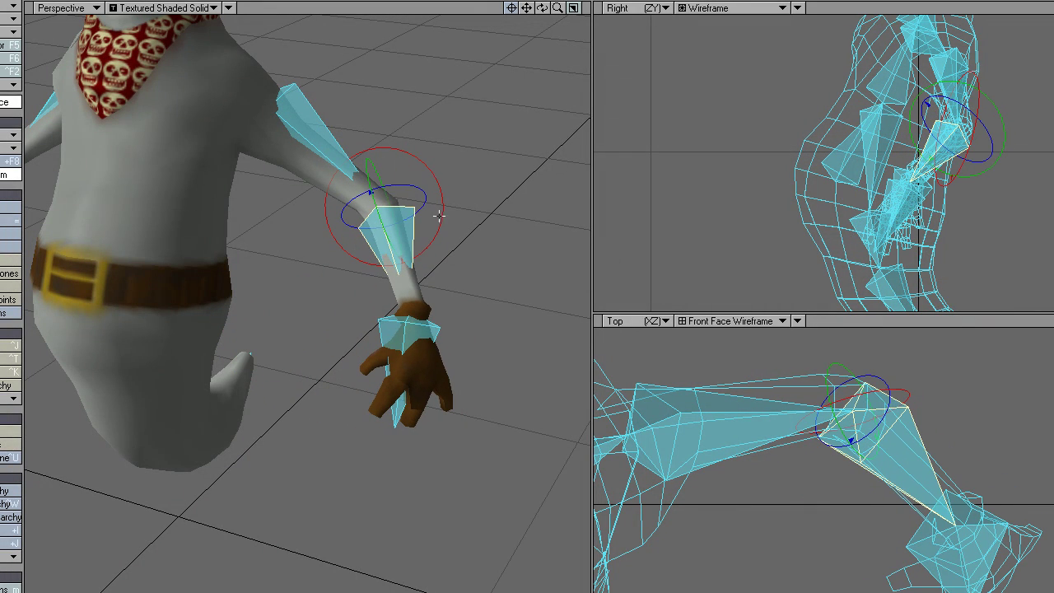
Rotate the hand bone slightly at the wrist, and select the same arm's upper-arm bone and test its rotation
click(409, 325)
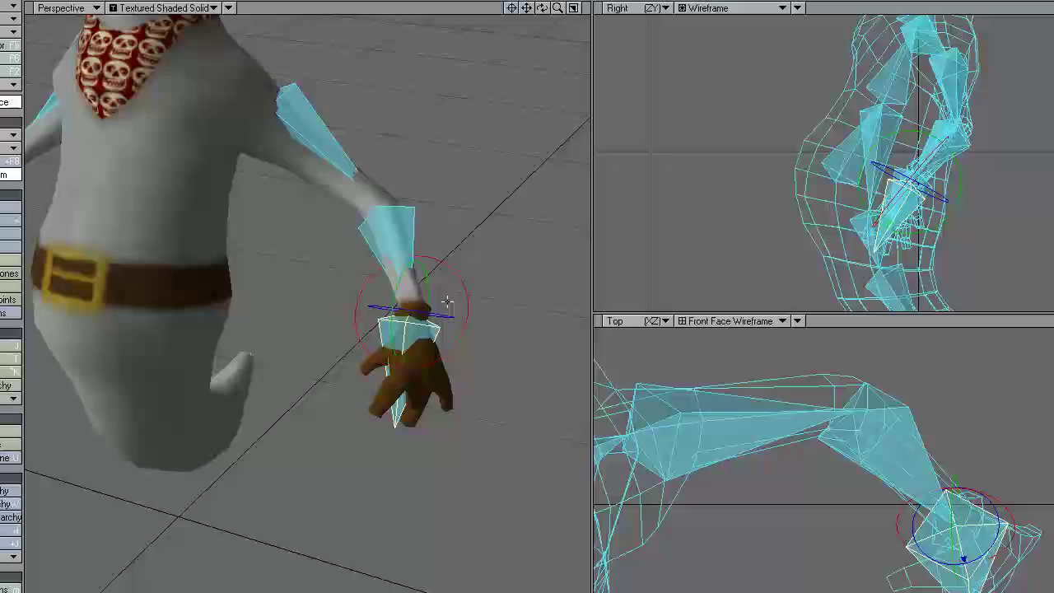
mouse_move(601, 264)
mouse_down()
mouse_move(600, 275)
mouse_move(600, 252)
mouse_move(583, 273)
mouse_move(604, 273)
mouse_move(568, 266)
mouse_move(610, 275)
mouse_move(600, 271)
mouse_up()
drag(431, 284, 601, 263)
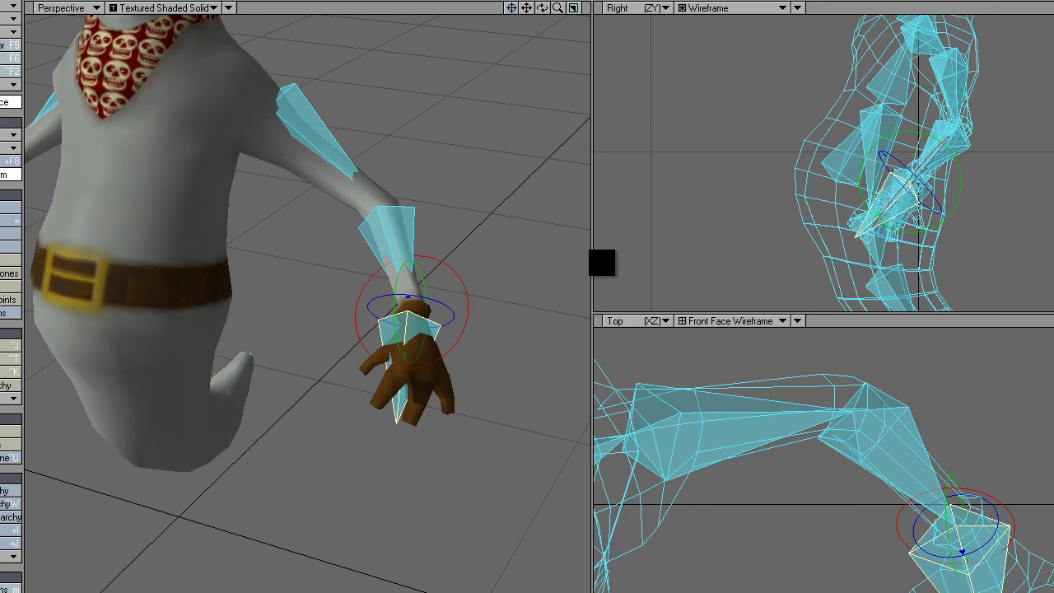
click(313, 127)
click(341, 137)
mouse_move(589, 259)
mouse_down()
mouse_move(612, 275)
mouse_move(600, 272)
mouse_up()
Switch the Right viewport to Front and draw a child bone from the lower spine bone toward one side of the torso
click(619, 8)
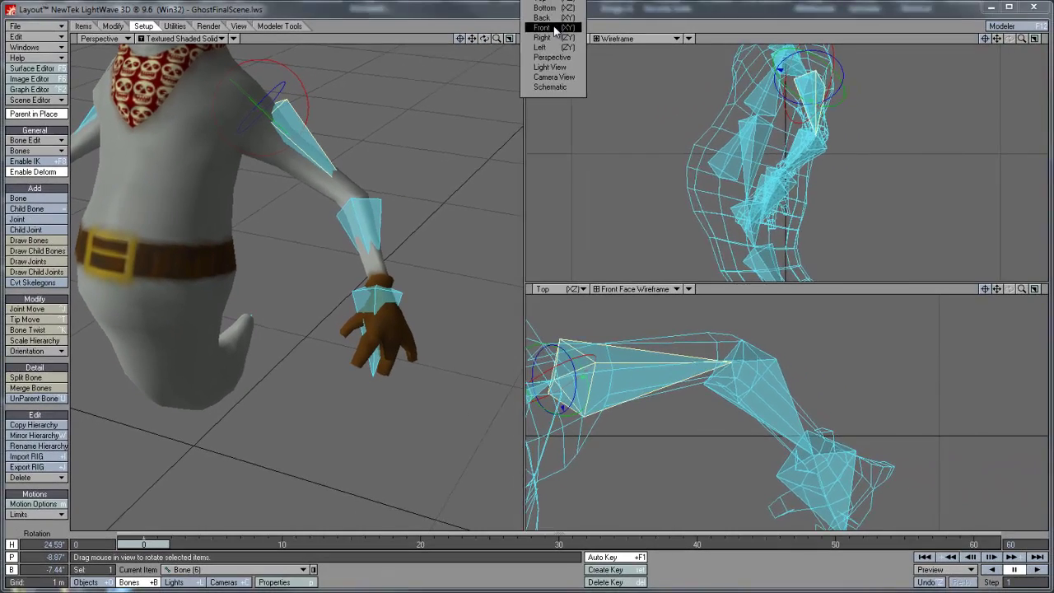
click(555, 30)
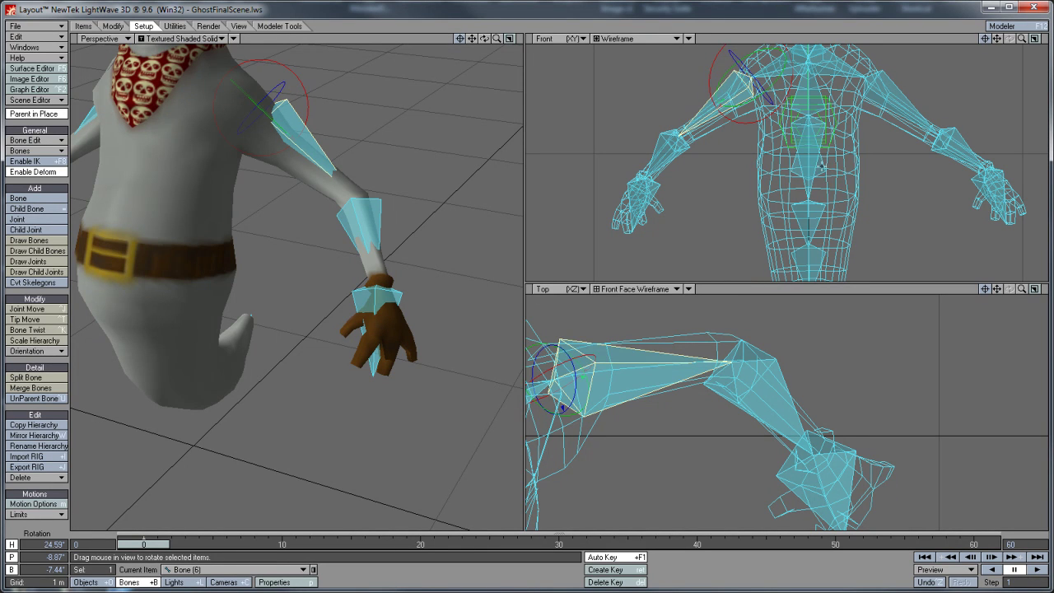
click(821, 165)
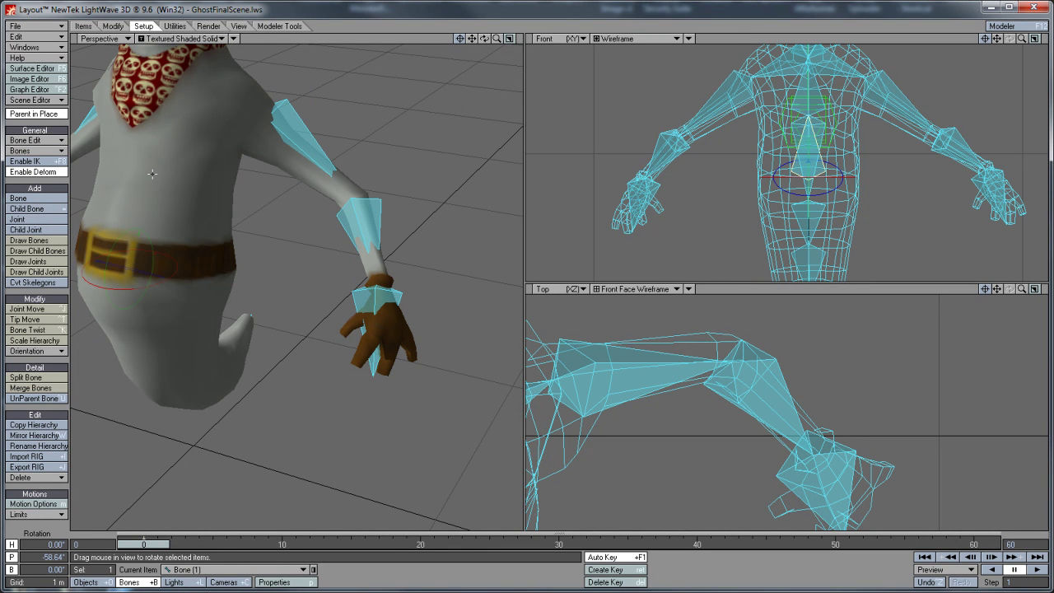
click(37, 250)
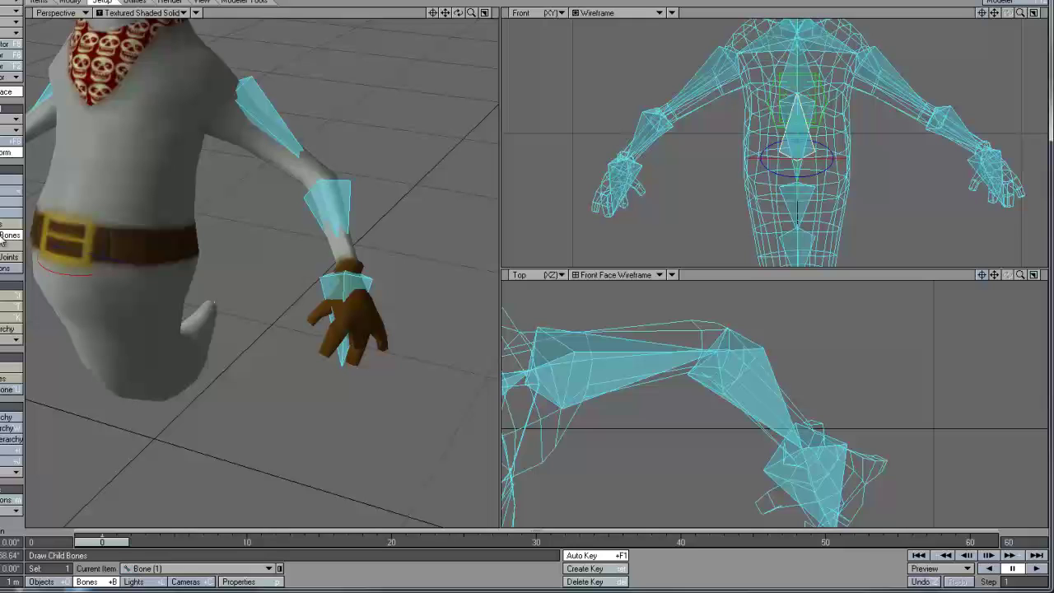
mouse_move(510, 228)
mouse_down()
mouse_move(496, 230)
mouse_move(508, 233)
mouse_up()
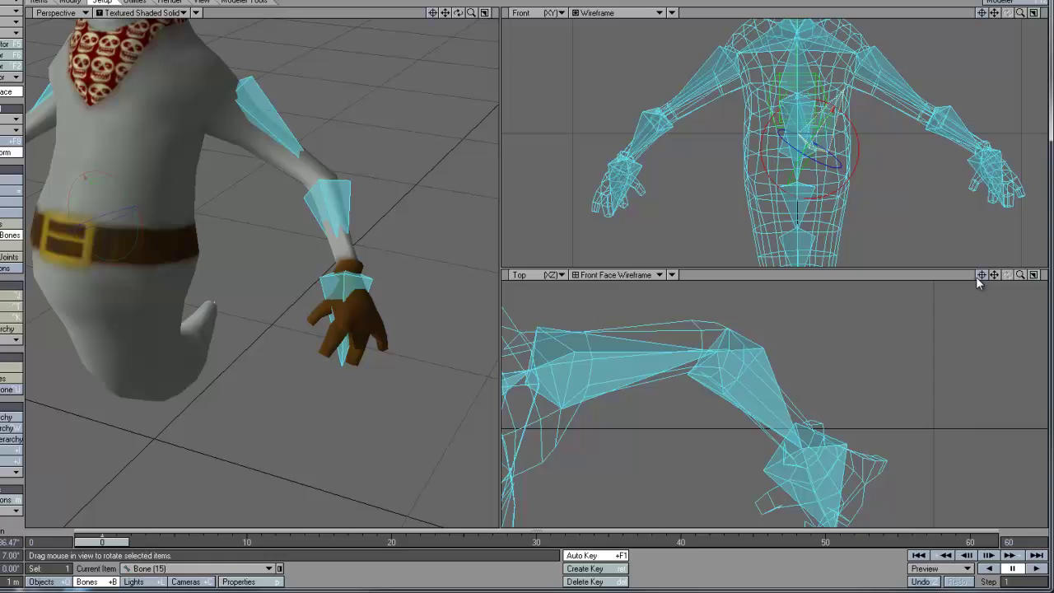
mouse_move(1020, 275)
mouse_down()
mouse_move(503, 228)
mouse_move(508, 235)
mouse_up()
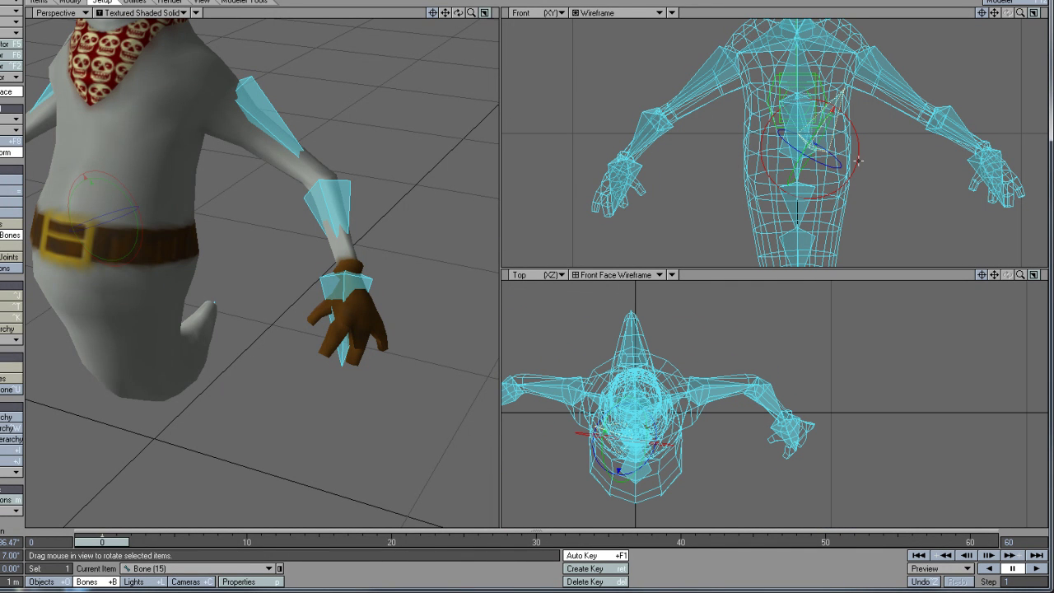
Mirror the hierarchy of the new torso side bone, Bone (15), across the X axis with the name prefix "r"
key(shift+h)
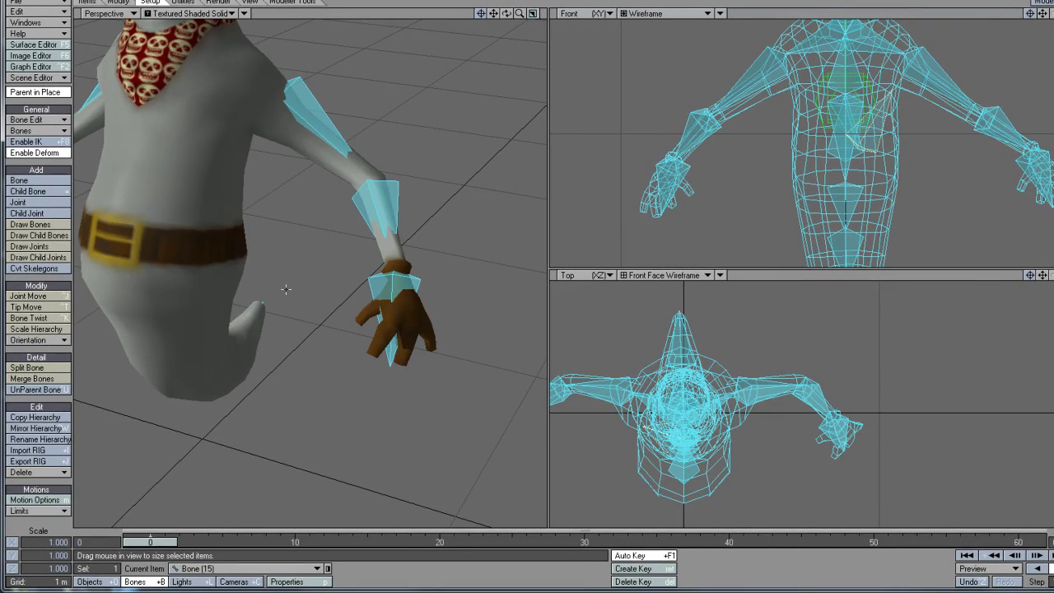
click(36, 428)
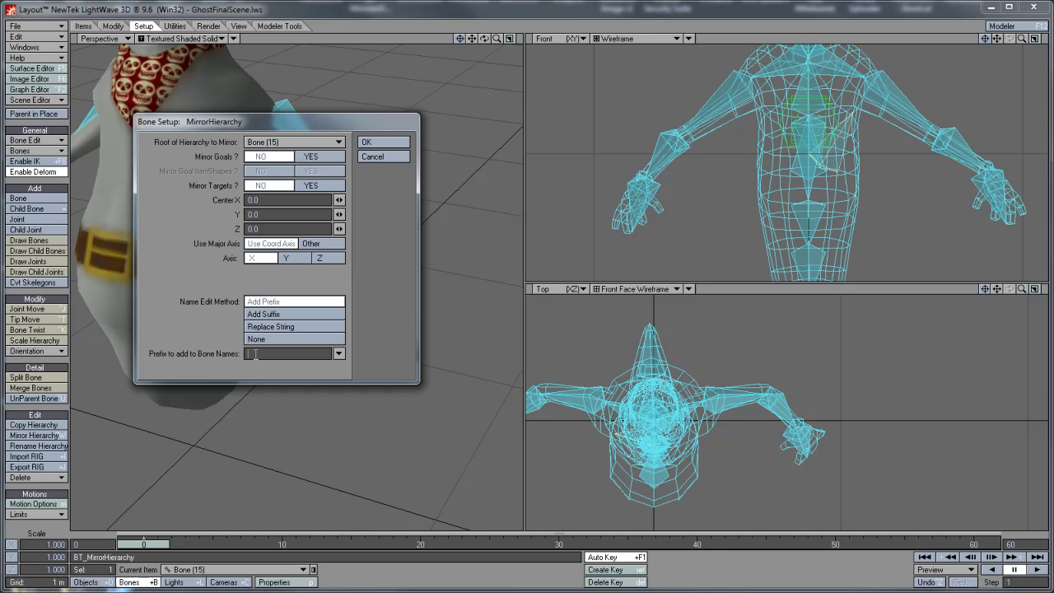
click(379, 148)
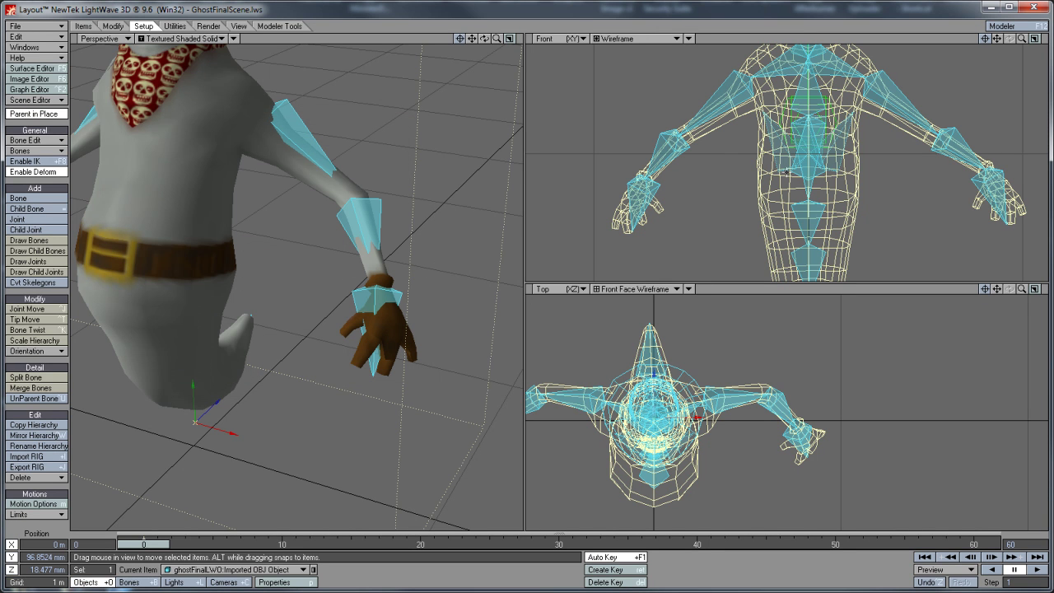
Alternate between object and bone selection to inspect the torso, and select both side bones together
key(shift+b)
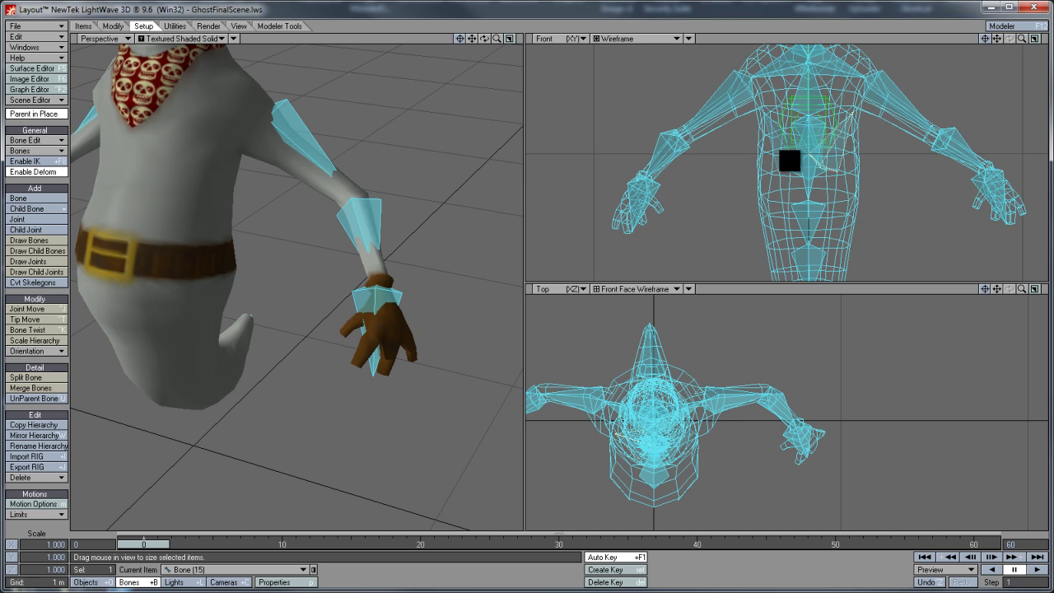
key(shift+o)
key(shift+b)
key(shift+o)
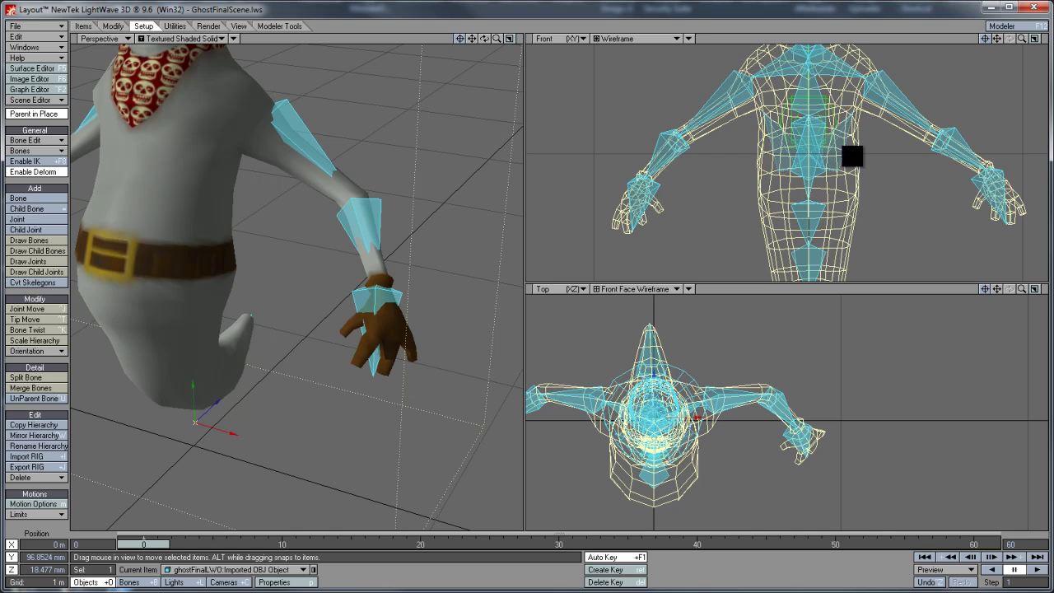
key(shift+b)
shift+click(772, 155)
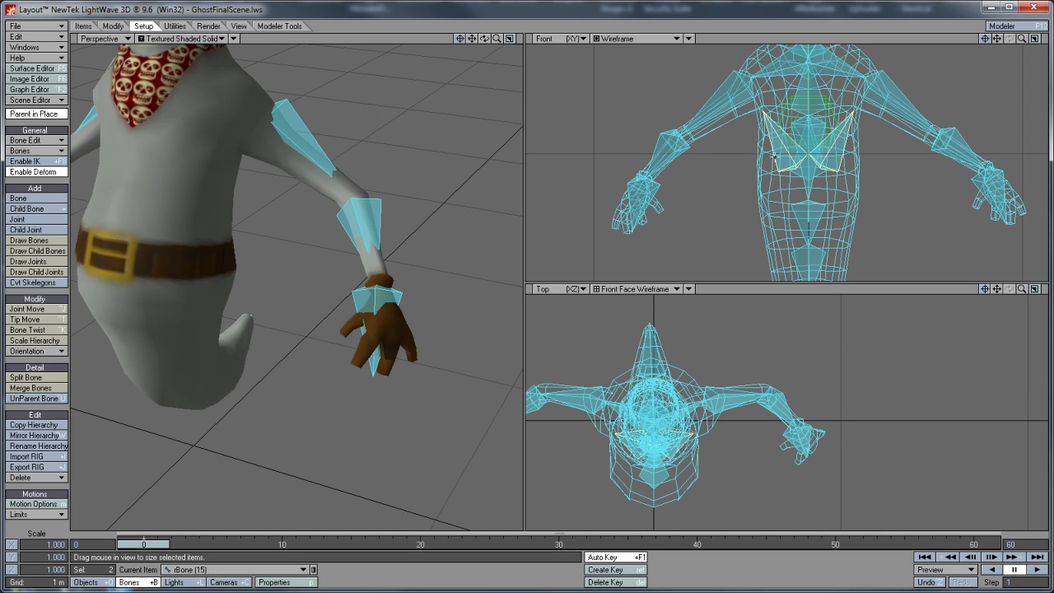
Rotate the upper-arm bones on both sides slightly to test the torso deformation, bringing Bone (6) to 26.29° heading
click(909, 176)
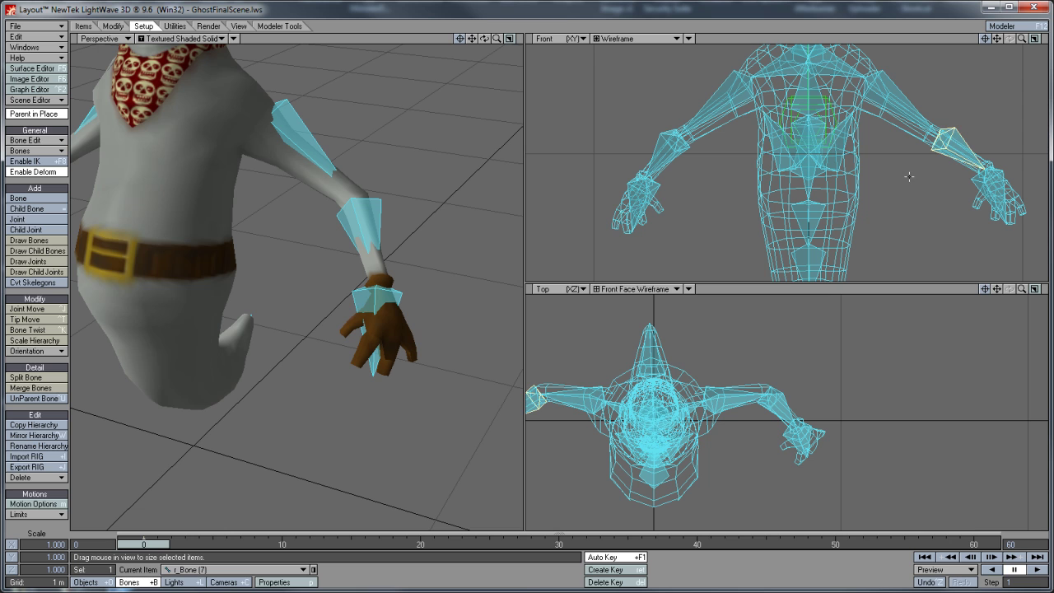
click(896, 93)
key(y)
drag(909, 75, 527, 243)
click(728, 80)
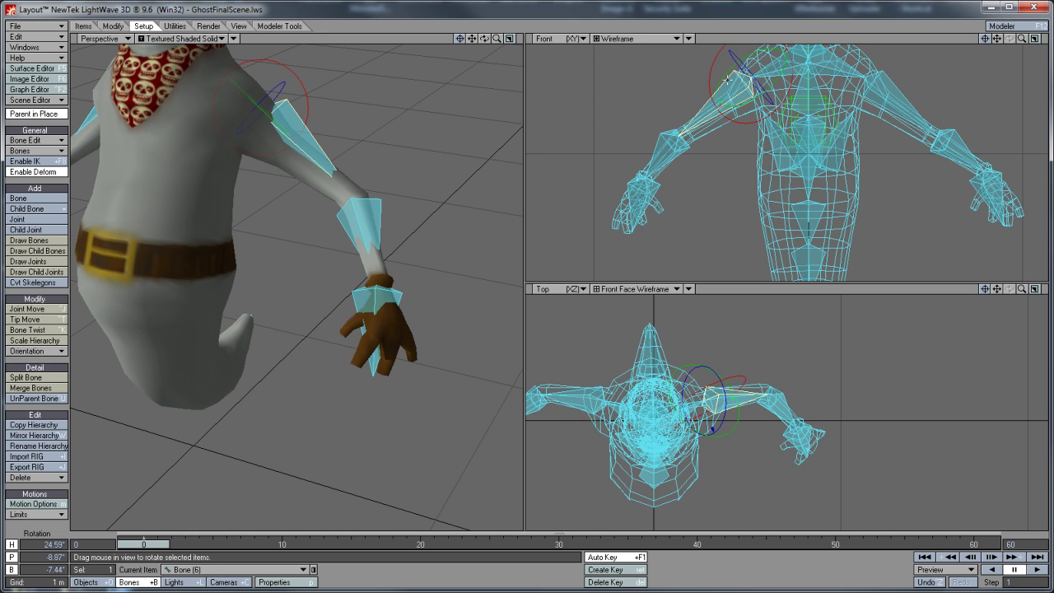
drag(723, 76, 531, 249)
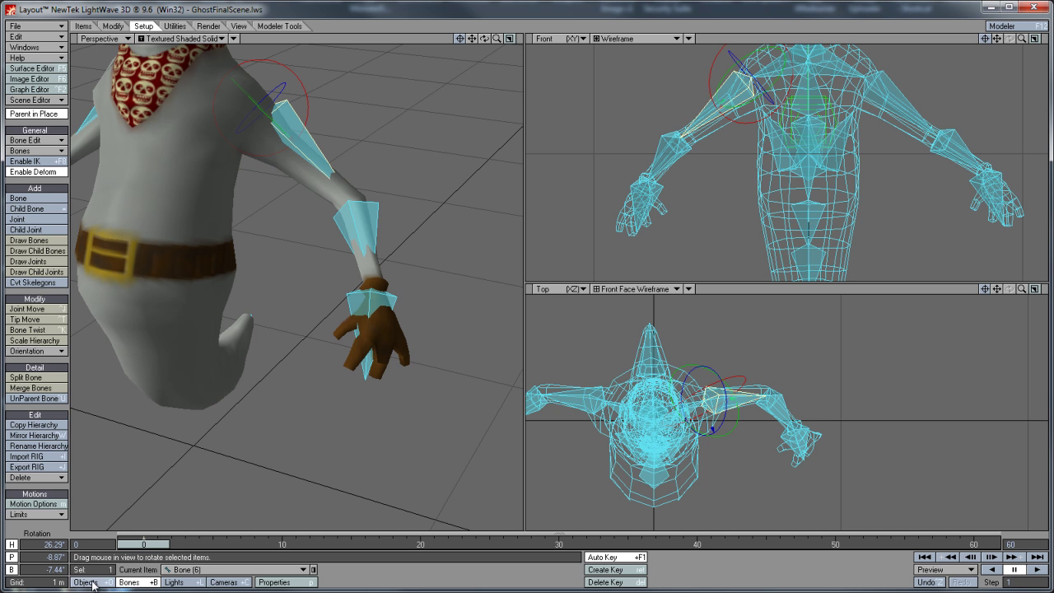
Select the hat object and set its parent item to the head bone, Bone (4), in its motion options
drag(496, 39, 453, 39)
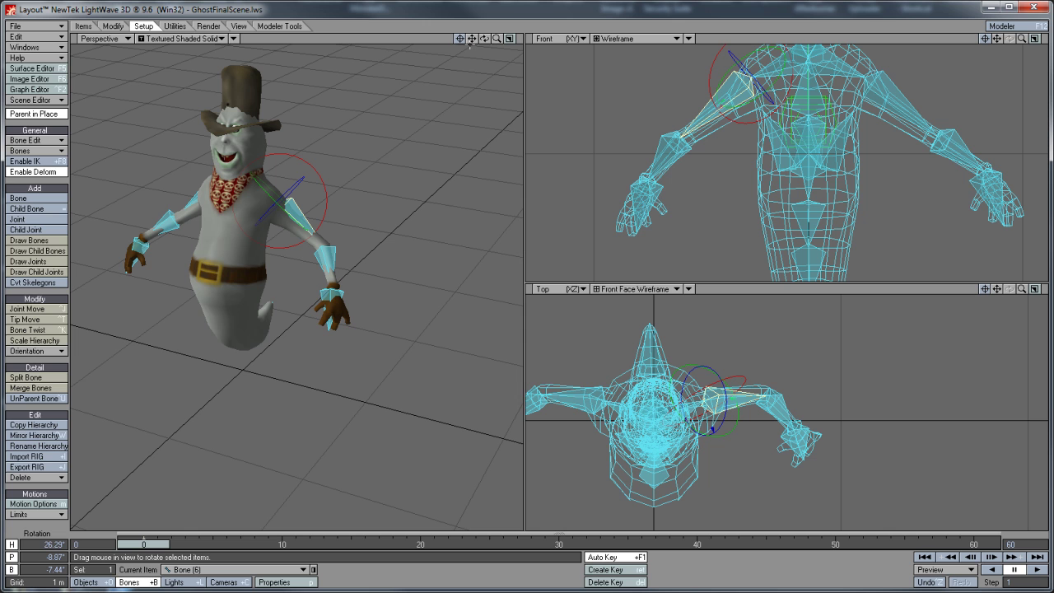
key(t)
click(257, 104)
key(shift+o)
right_drag(531, 255, 532, 252)
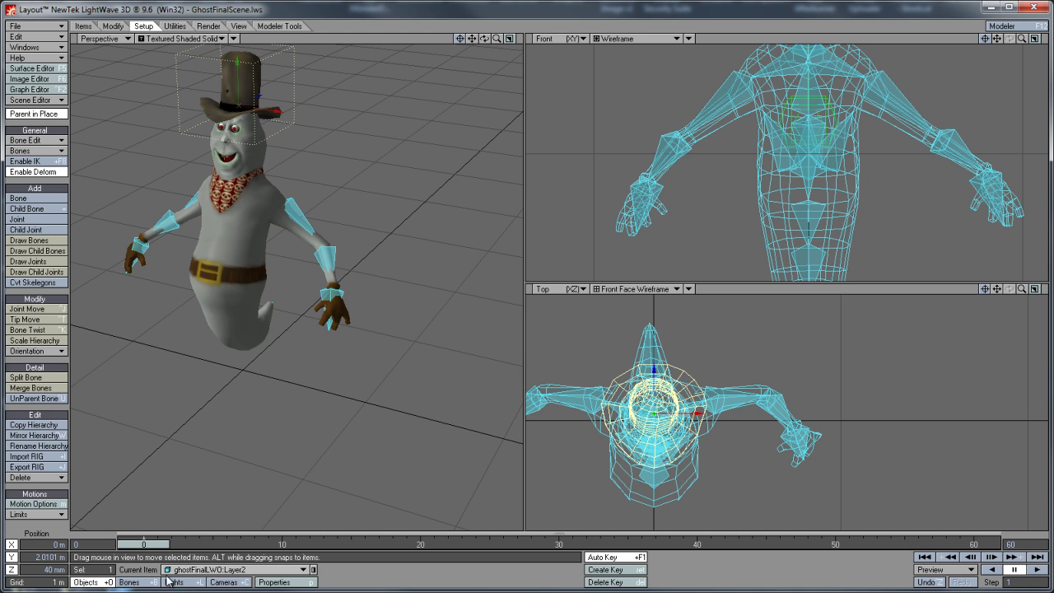
click(277, 582)
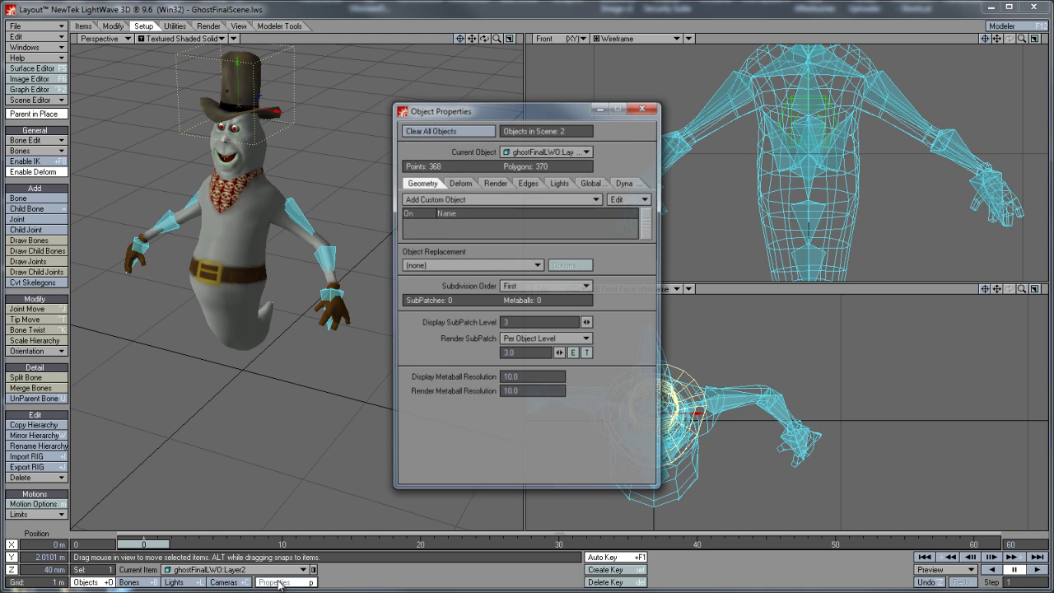
click(646, 110)
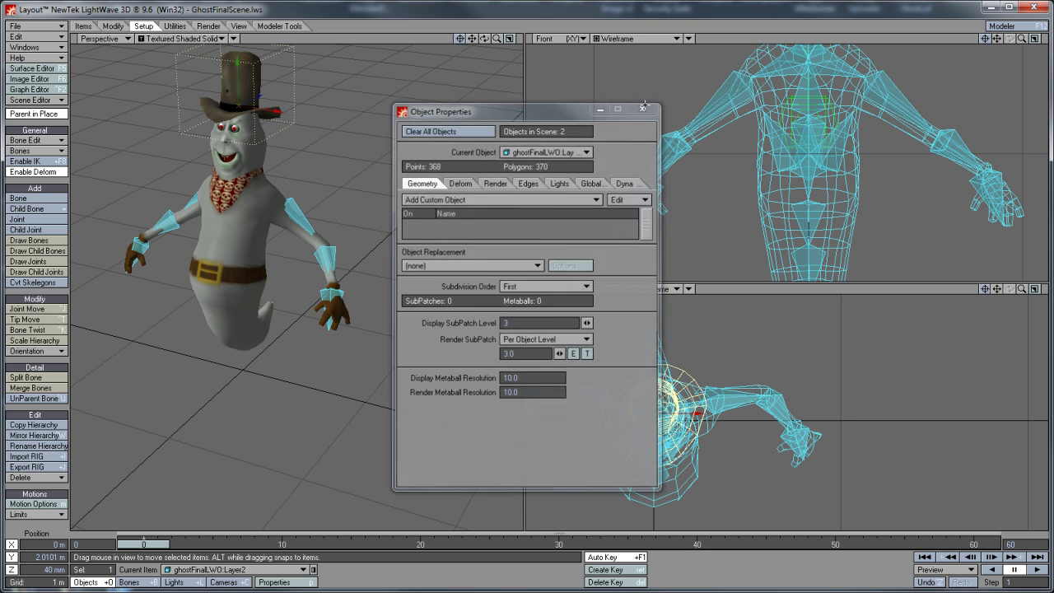
key(m)
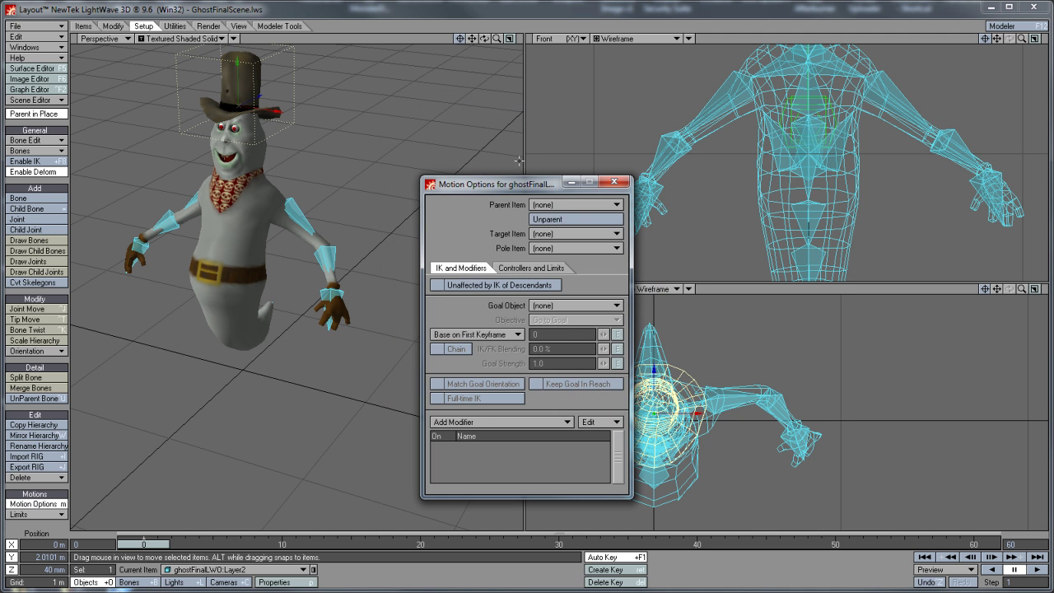
click(544, 206)
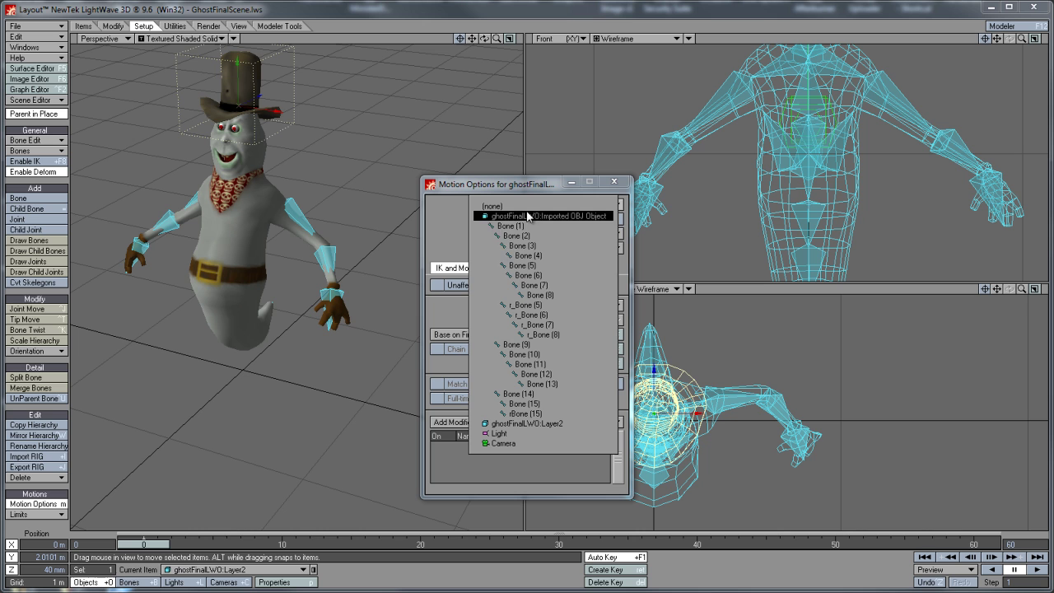
click(524, 256)
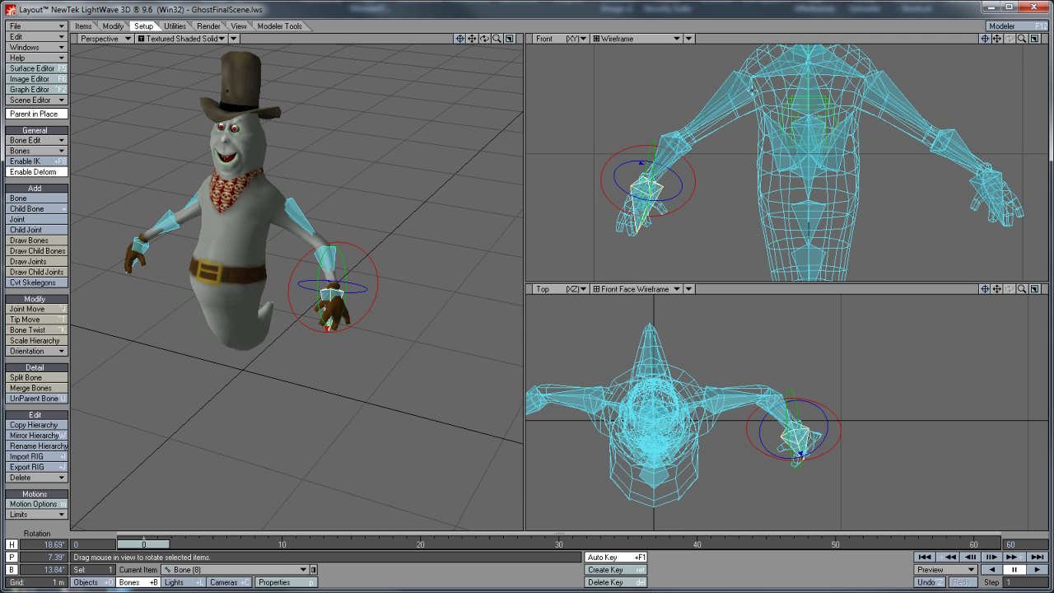
Select the head bone and rotate it slightly to test that the hat follows, and reselect the ghost object
drag(996, 39, 874, 86)
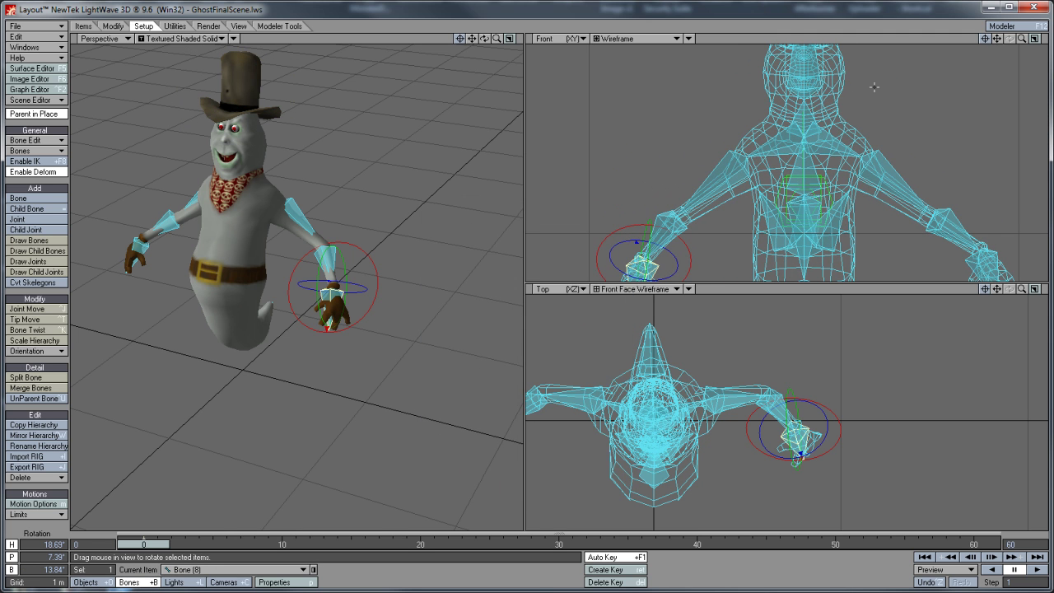
click(810, 96)
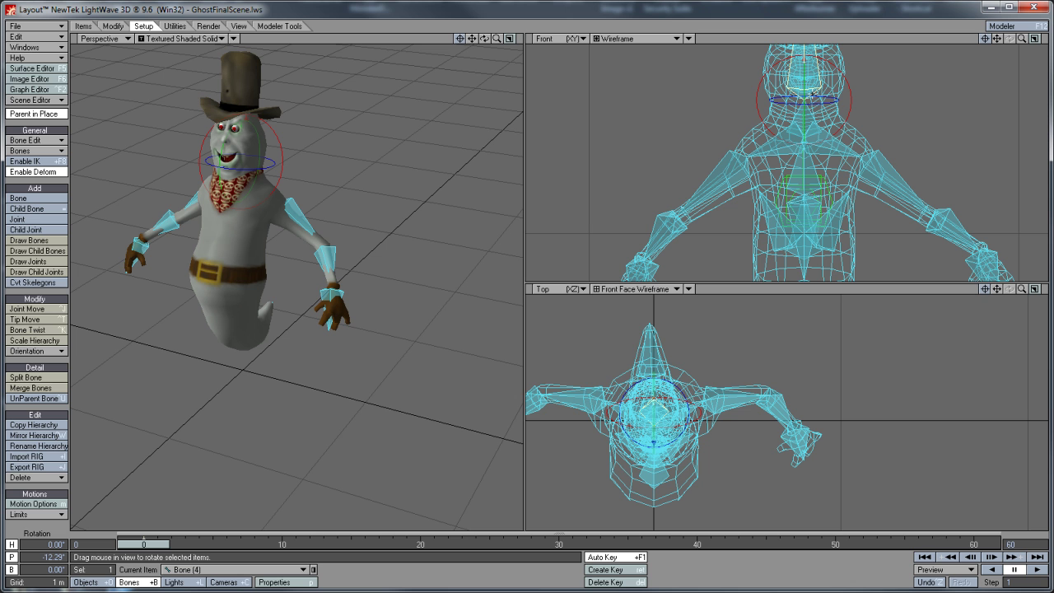
mouse_move(533, 251)
mouse_down()
mouse_move(530, 233)
mouse_move(534, 246)
mouse_up()
right_drag(819, 99, 532, 247)
key(shift+o)
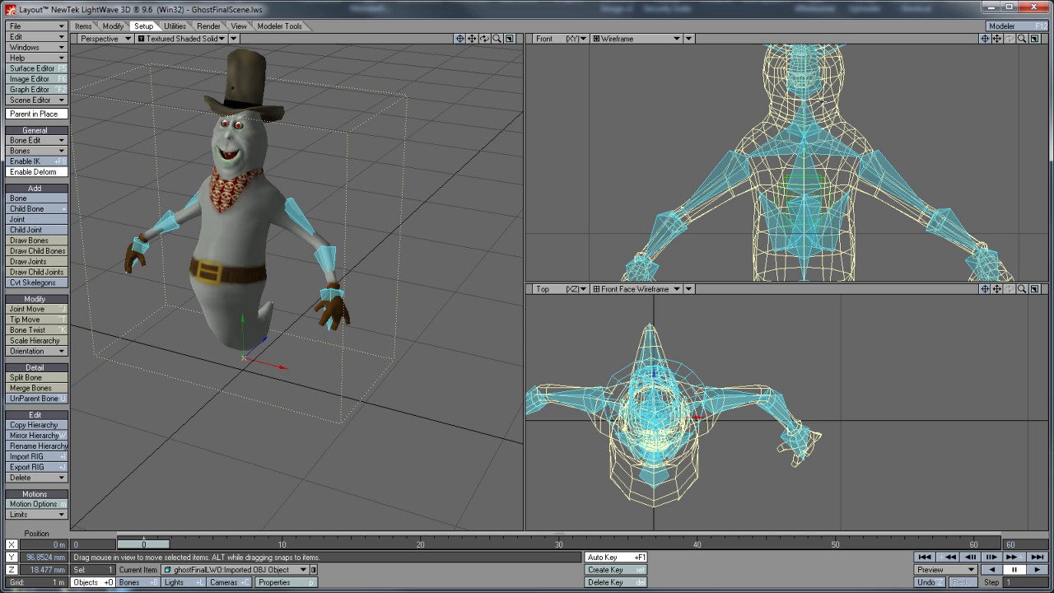
drag(1021, 39, 531, 250)
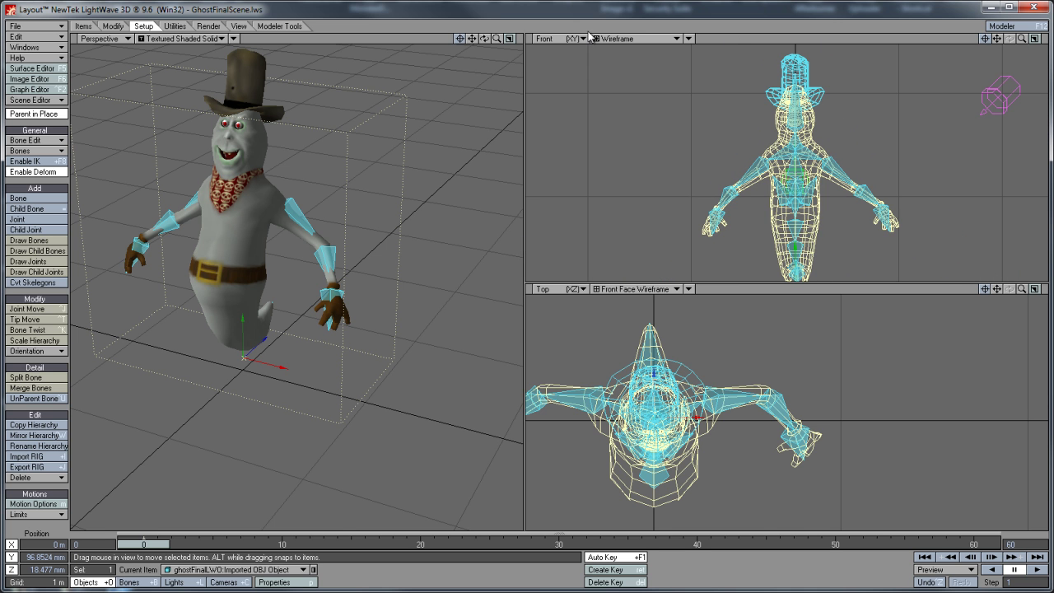
drag(496, 39, 531, 250)
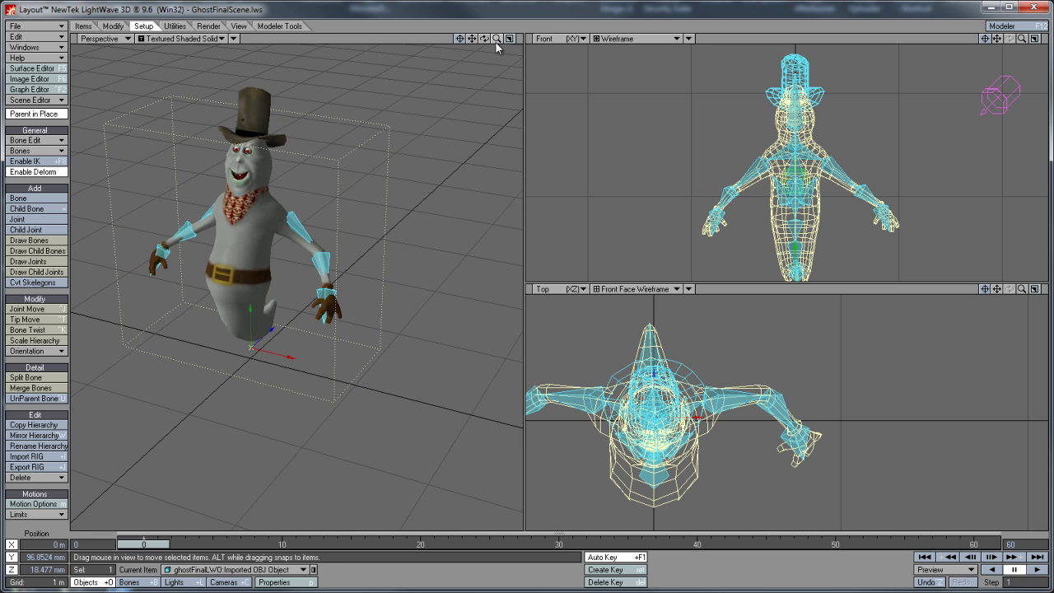
Save the scene over the existing GhostFinalScene.lws file
click(17, 27)
mouse_move(25, 46)
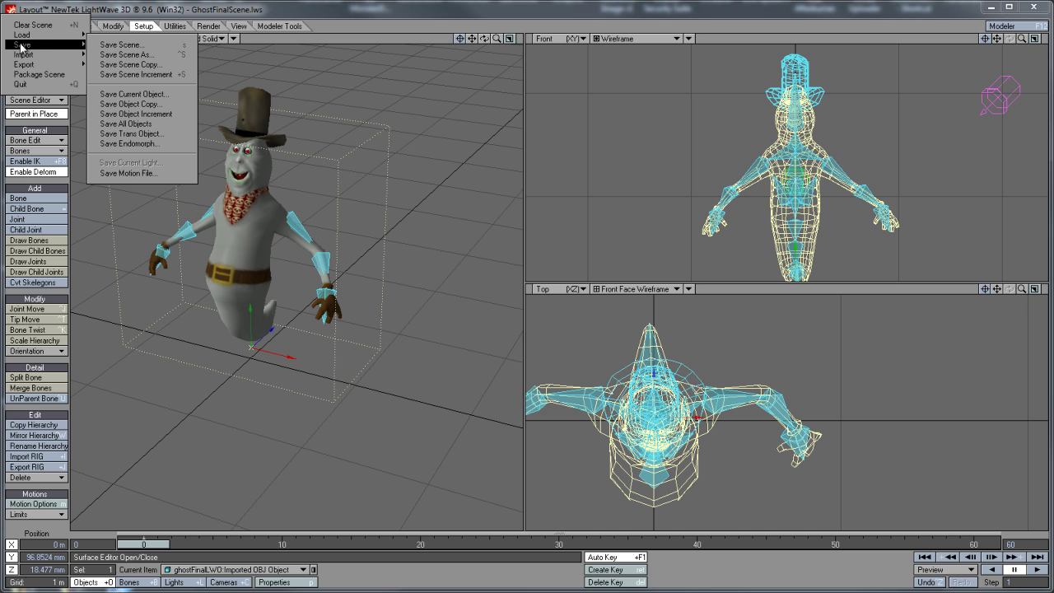
click(123, 46)
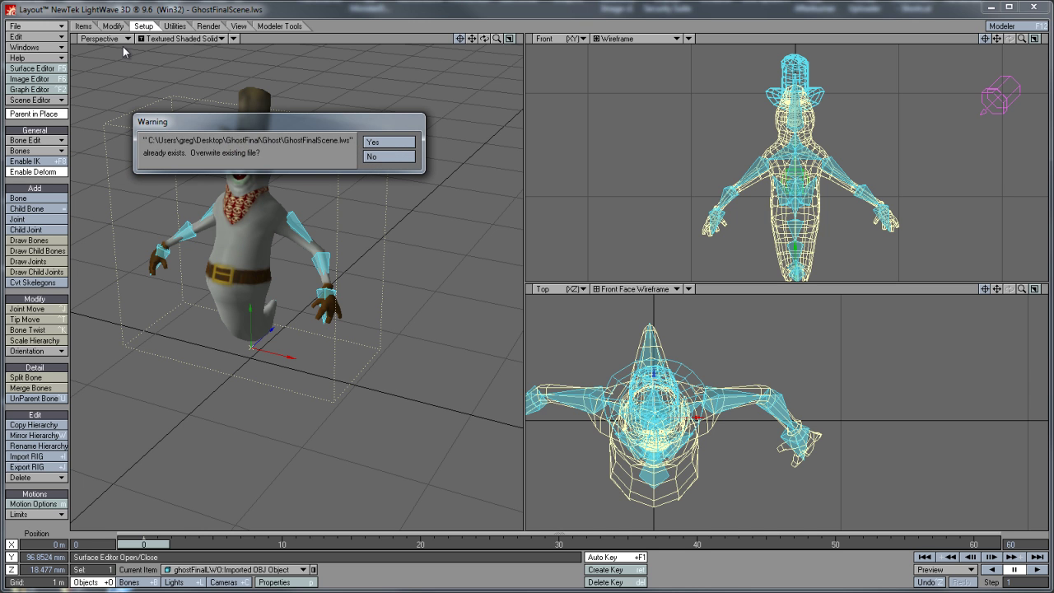
click(388, 144)
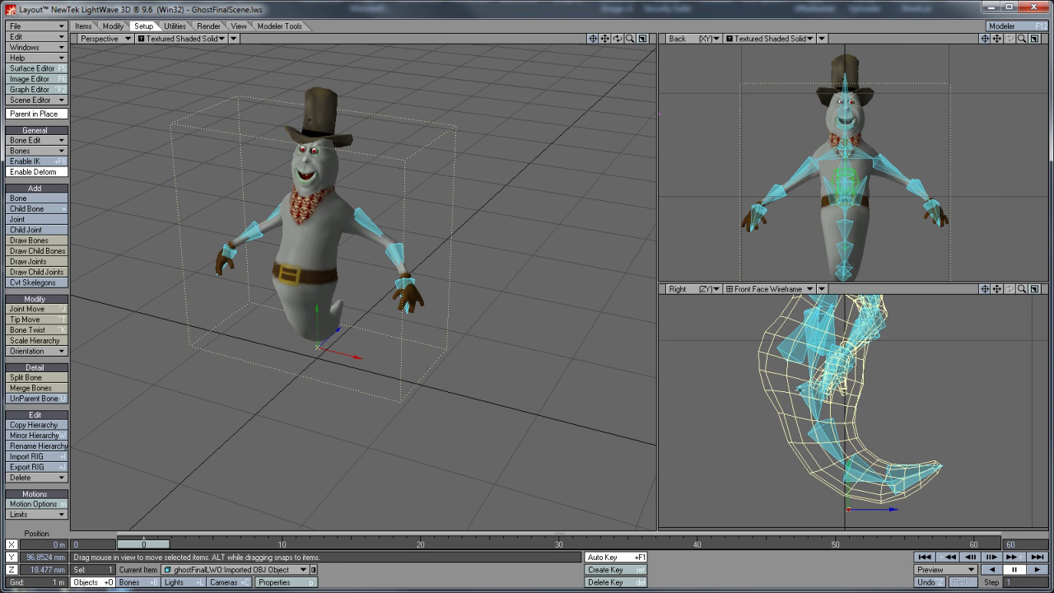
Select the three upper tail bones, Bone (10), Bone (11) and Bone (12), together for rotation
key(shift+b)
key(y)
click(800, 390)
shift+click(818, 458)
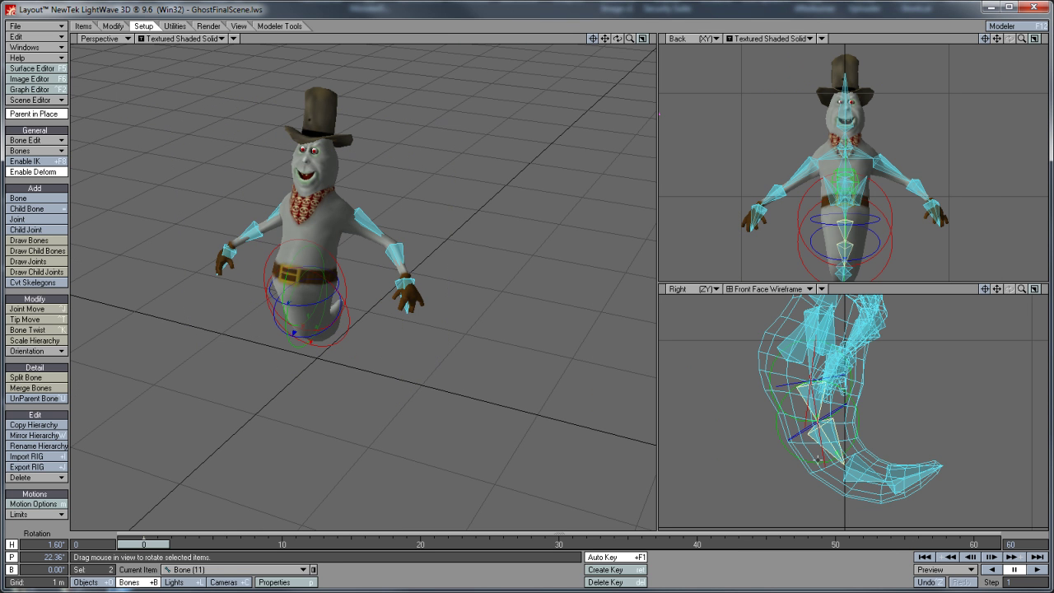
shift+click(894, 494)
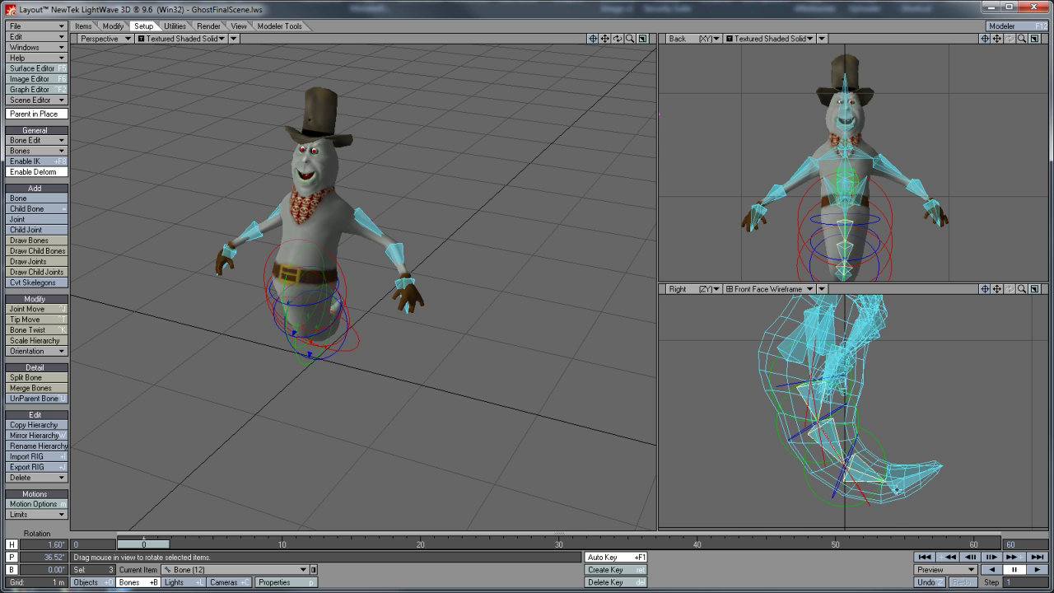
Alternate between object and bone selection, and add the tail tip bone, Bone (13), to the selected tail bones
key(shift+o)
key(t)
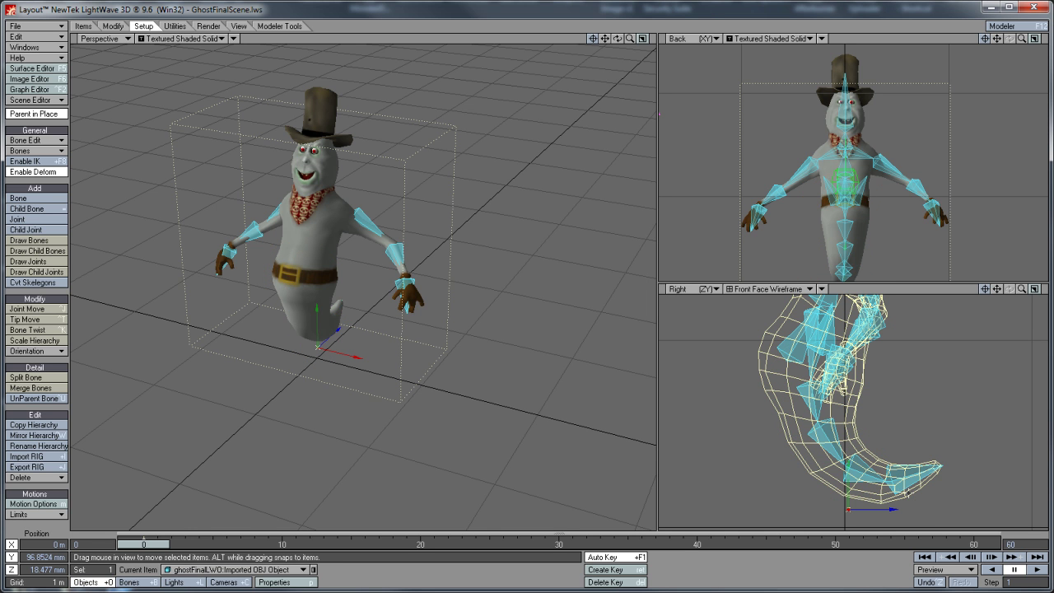
key(shift+b)
key(y)
shift+click(906, 491)
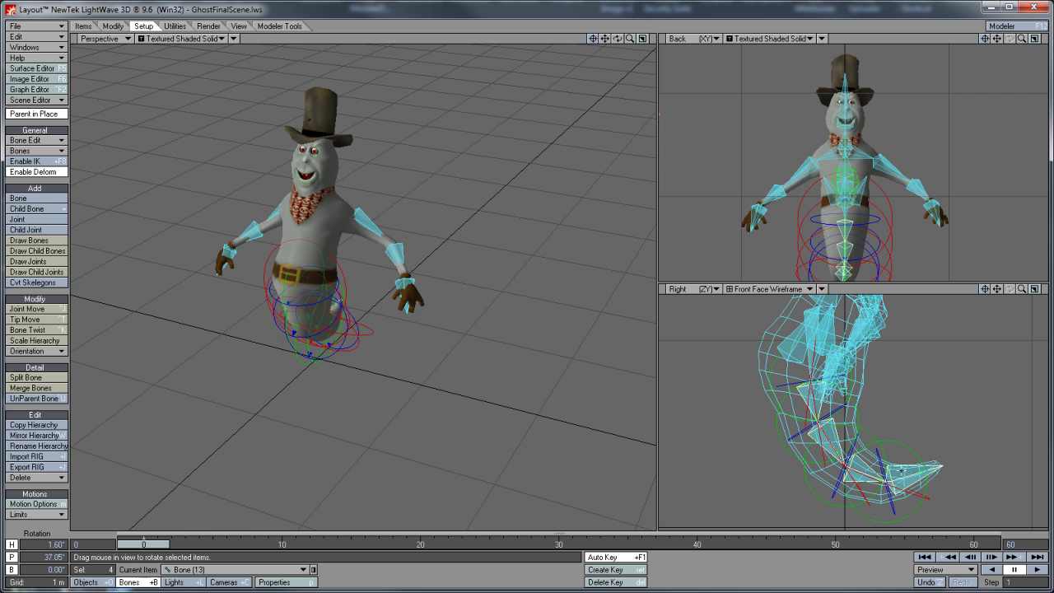
key(shift+o)
key(t)
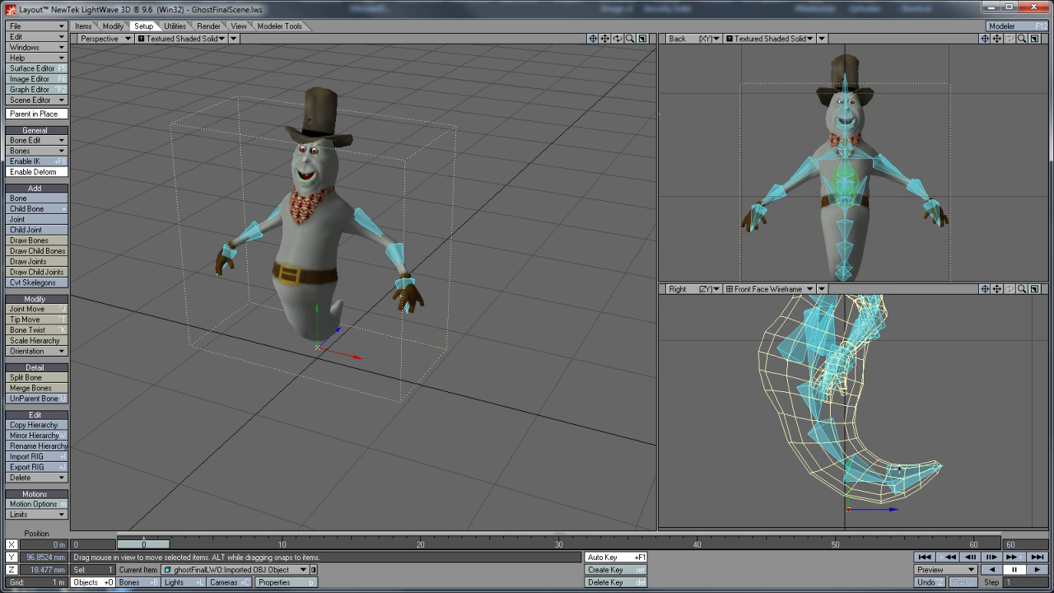
key(shift+b)
key(y)
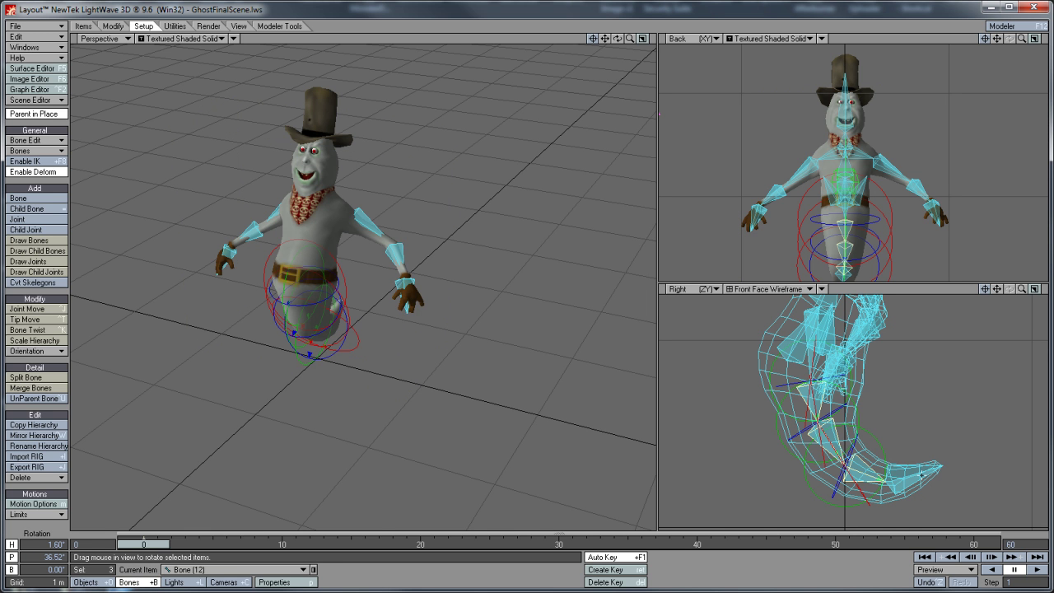
shift+click(928, 470)
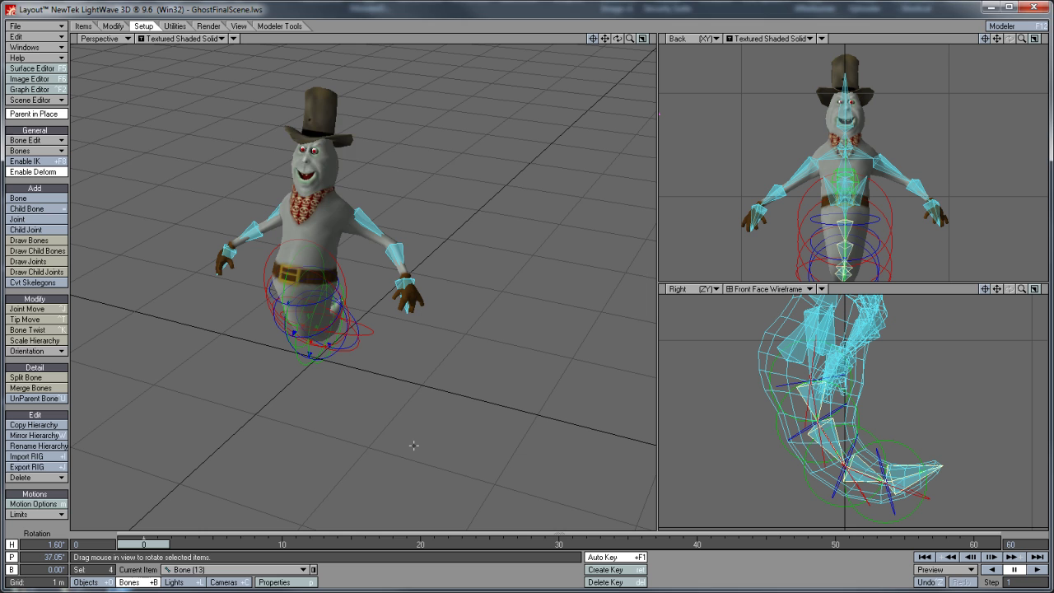
Create a motion key at frame 30 for the four selected tail bones and go to frame 15
key(Return)
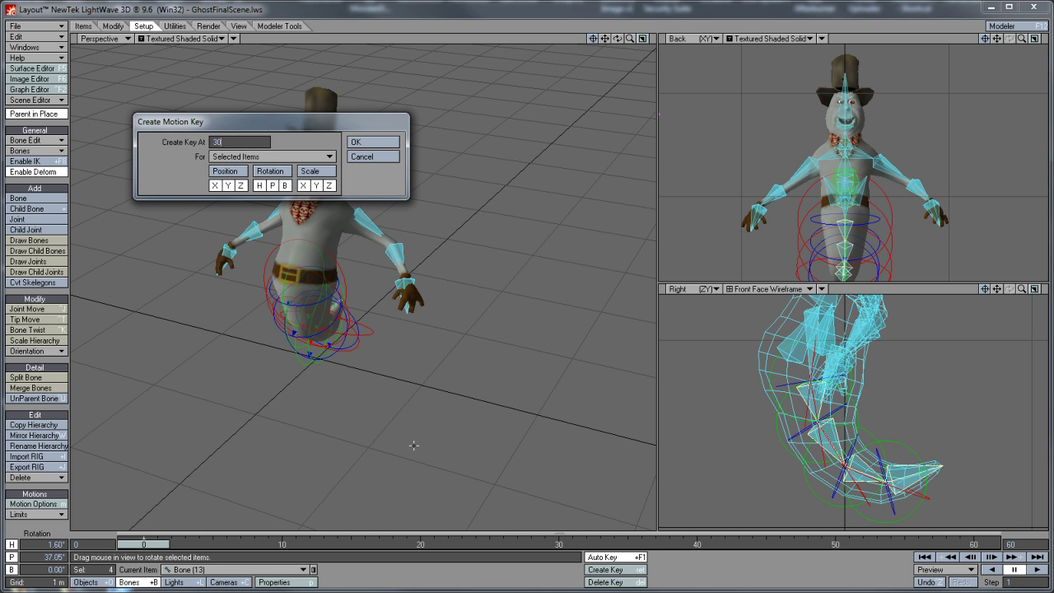
key(Return)
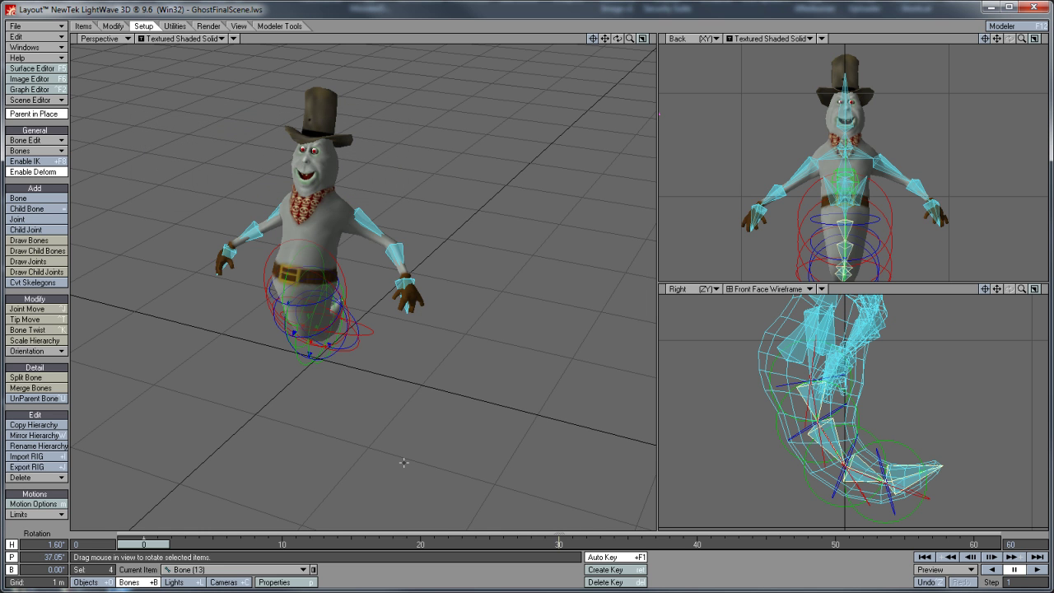
drag(157, 545, 351, 545)
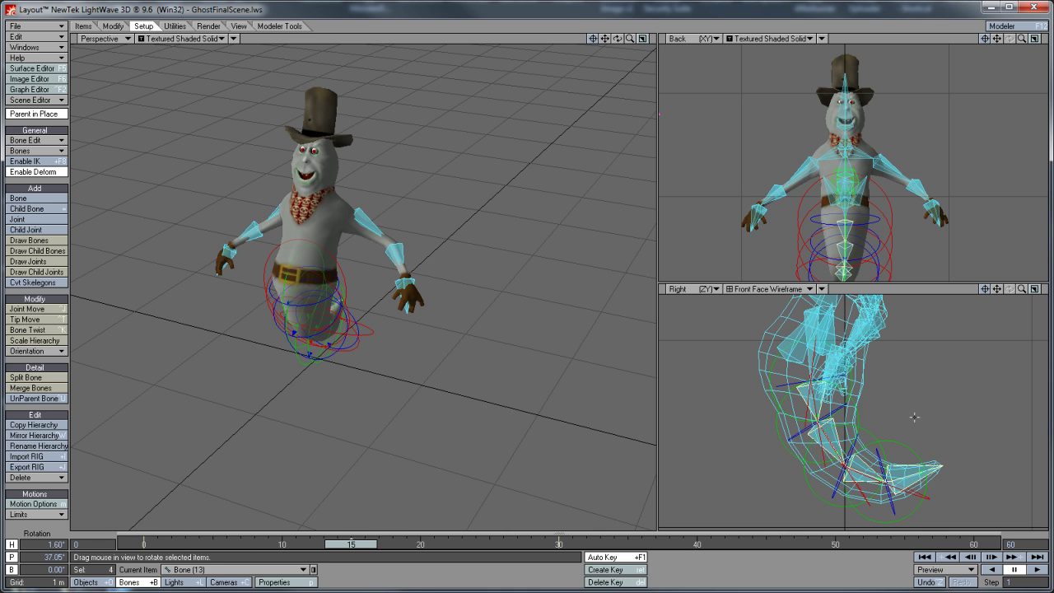
key(shift+o)
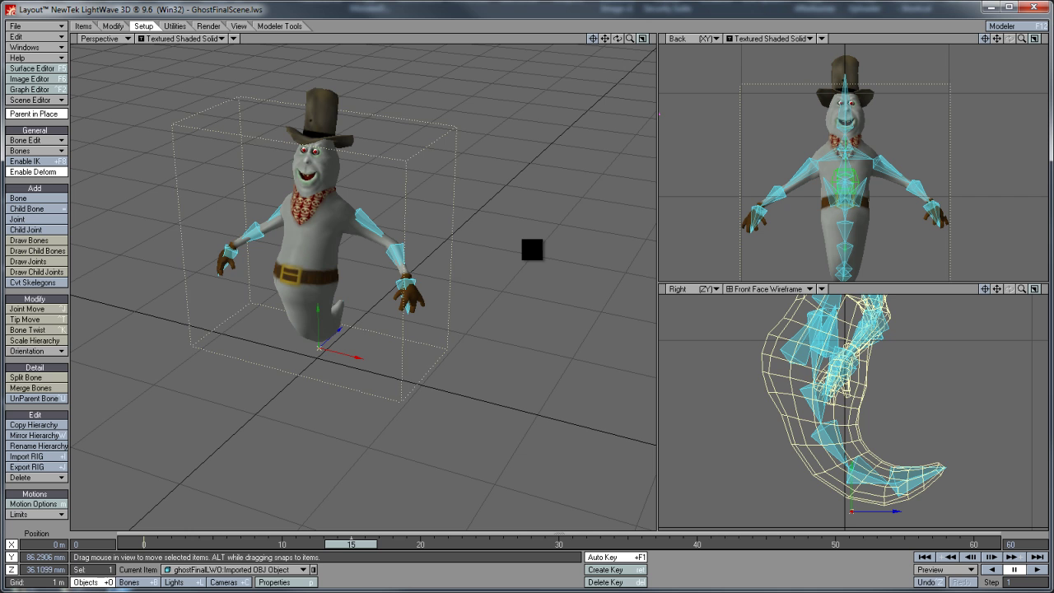
key(t)
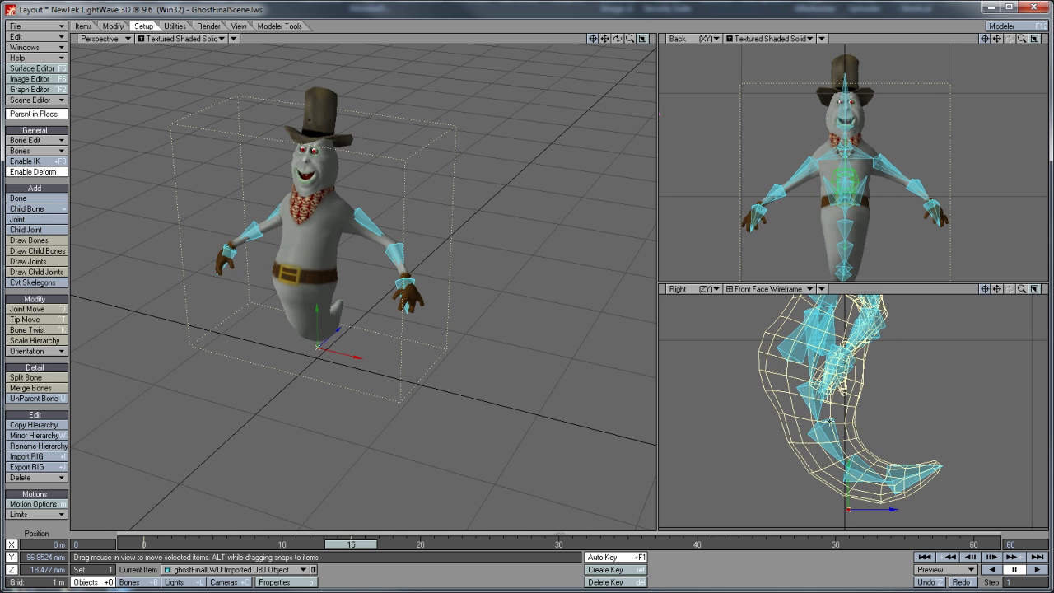
key(shift+b)
key(y)
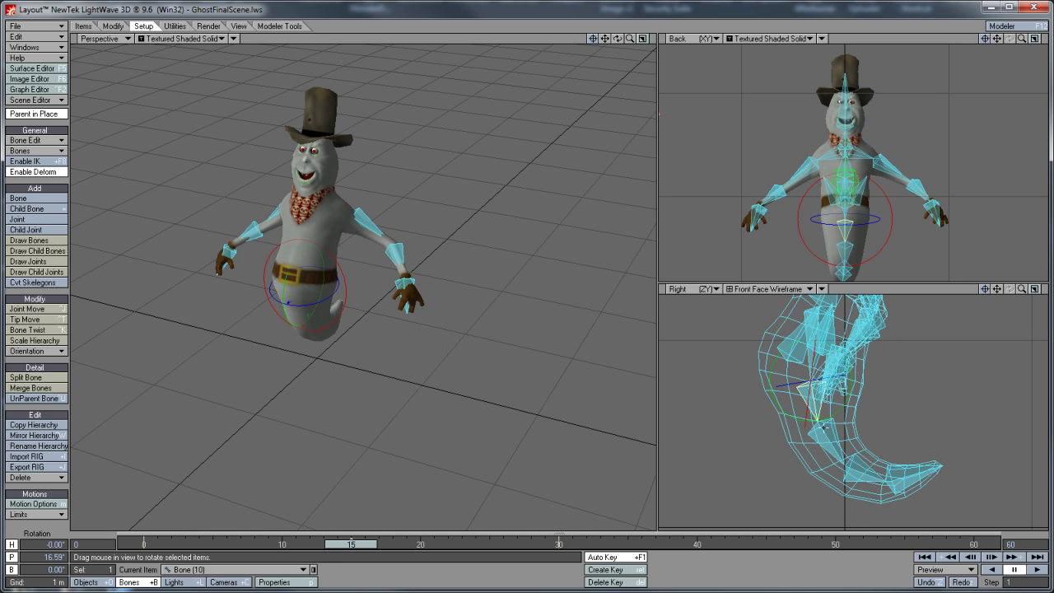
key(shift+o)
key(t)
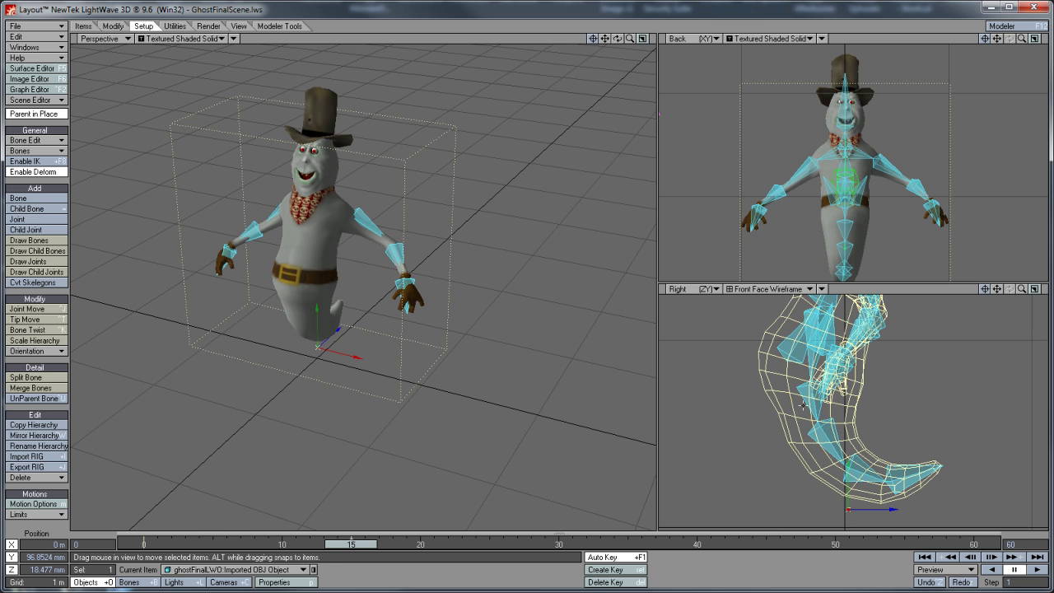
Reselect all four tail bones and rotate them at frame 15 to curl the tail upward, bringing Bone (13) to 53.65° pitch
key(shift+b)
key(y)
shift+click(823, 452)
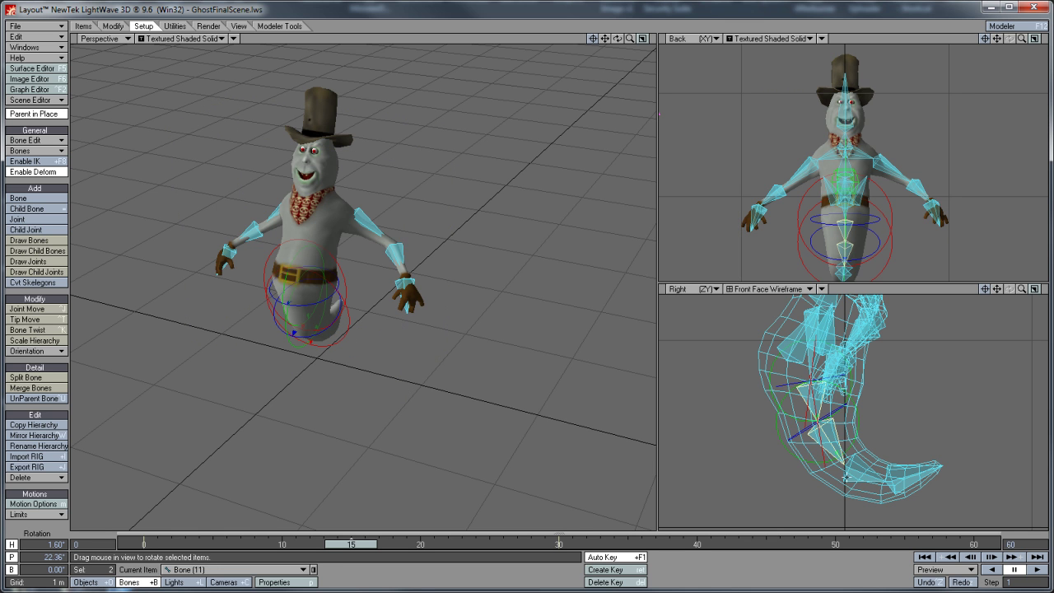
shift+click(878, 478)
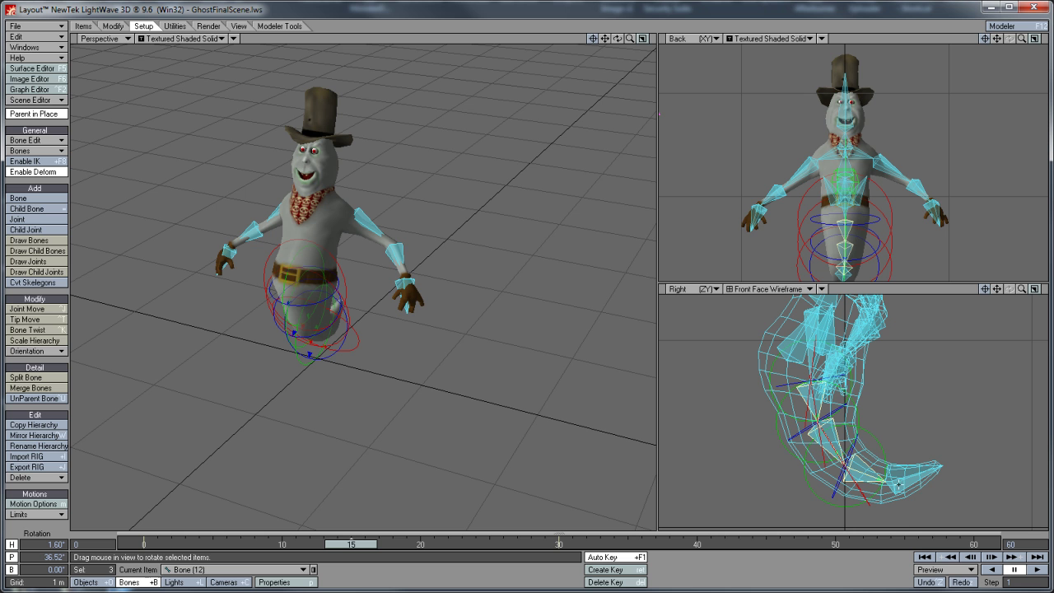
shift+click(909, 479)
drag(869, 434, 522, 239)
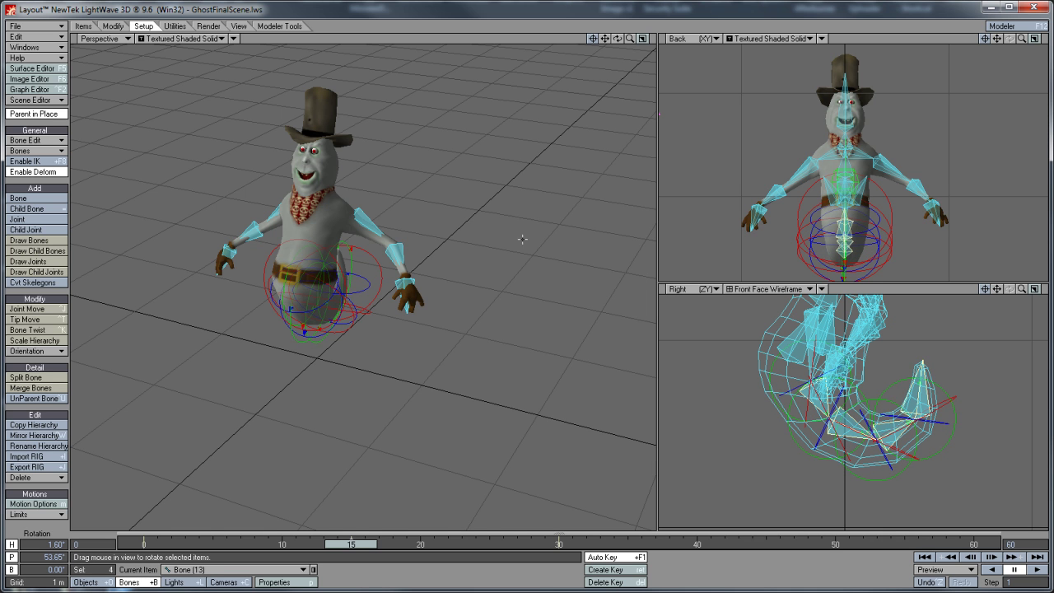
Rotate the tail bones at frame 0 to straighten the tail, bringing Bone (13) to 24.25° pitch, and create a motion key for them
drag(361, 545, 143, 545)
drag(532, 250, 532, 249)
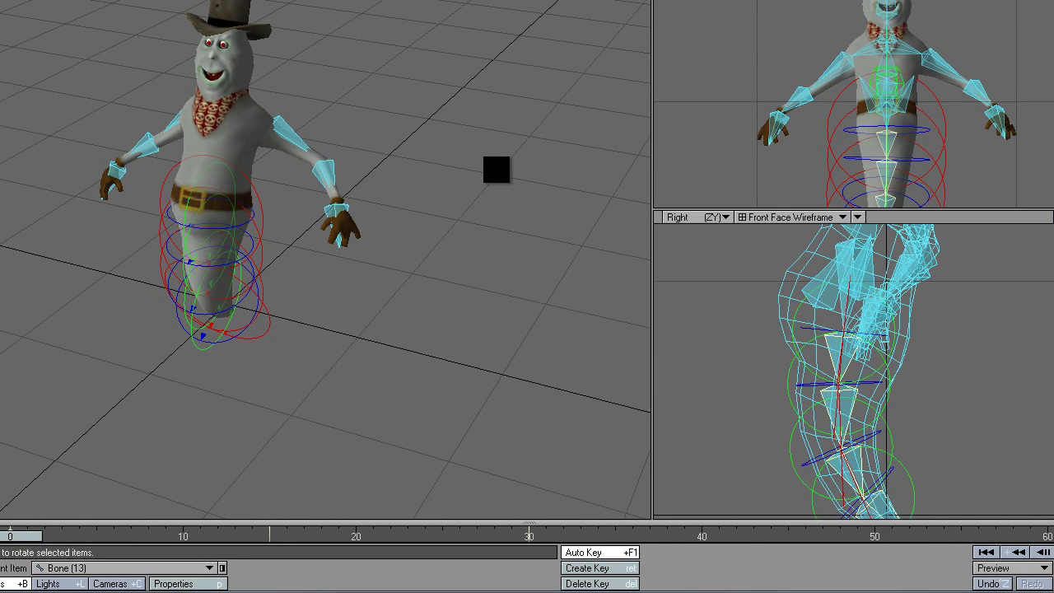
drag(496, 168, 495, 169)
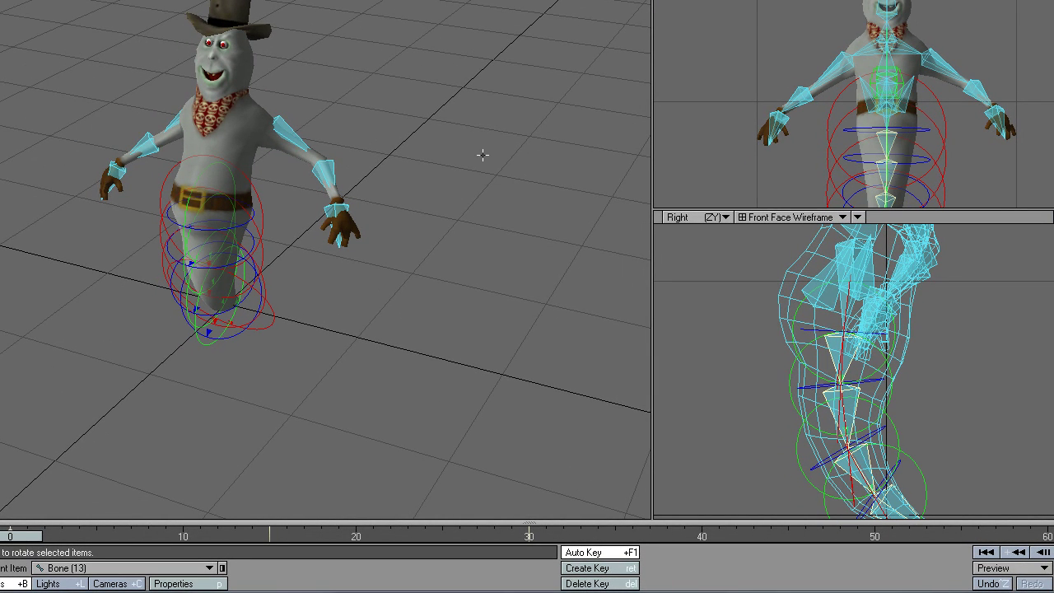
key(Return)
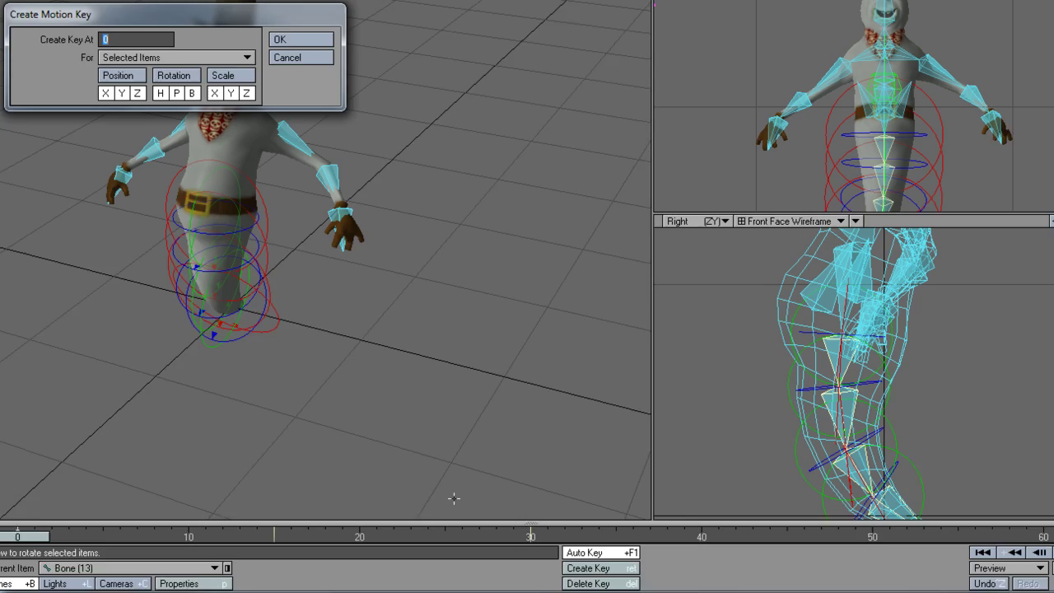
key(Return)
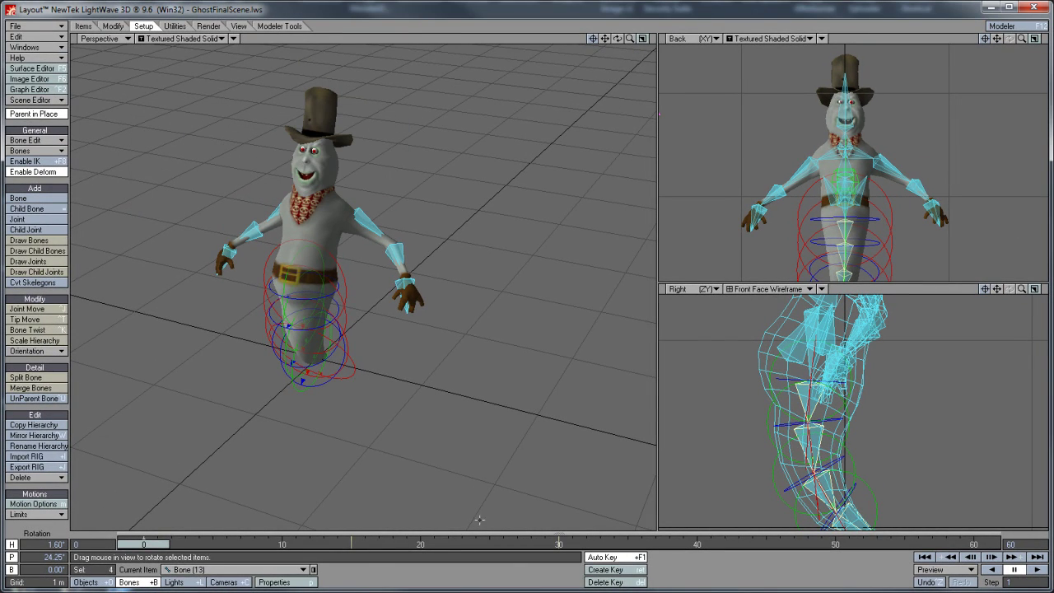
mouse_move(157, 543)
mouse_down()
mouse_move(600, 543)
mouse_move(145, 543)
mouse_up()
Select both shoulder bones, Bone (5) and r_Bone (5), and create a motion key for them at frame 30
click(859, 151)
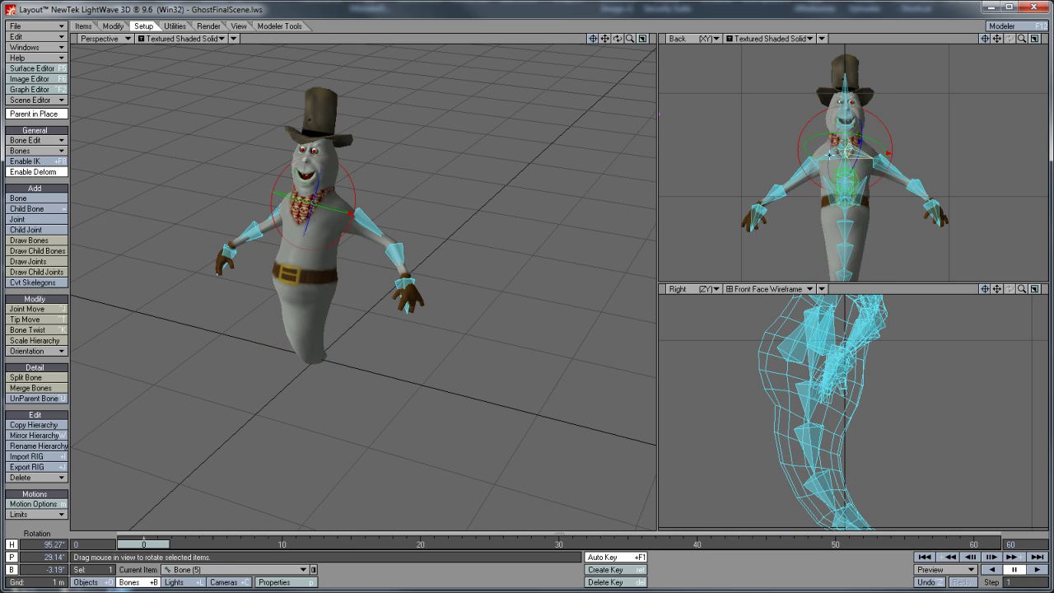
key(shift+o)
key(shift+b)
shift+click(830, 153)
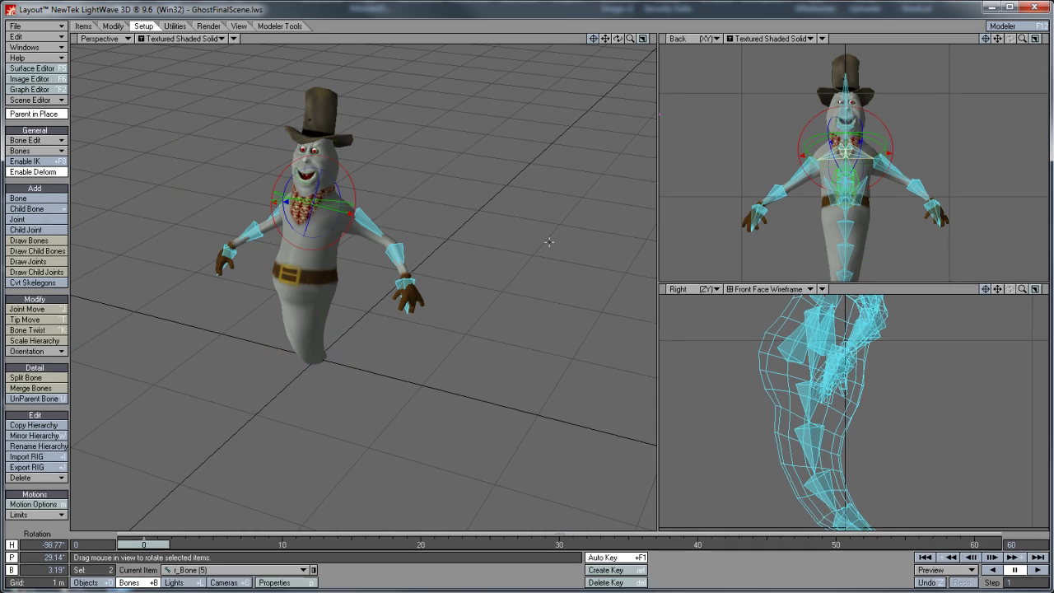
key(Return)
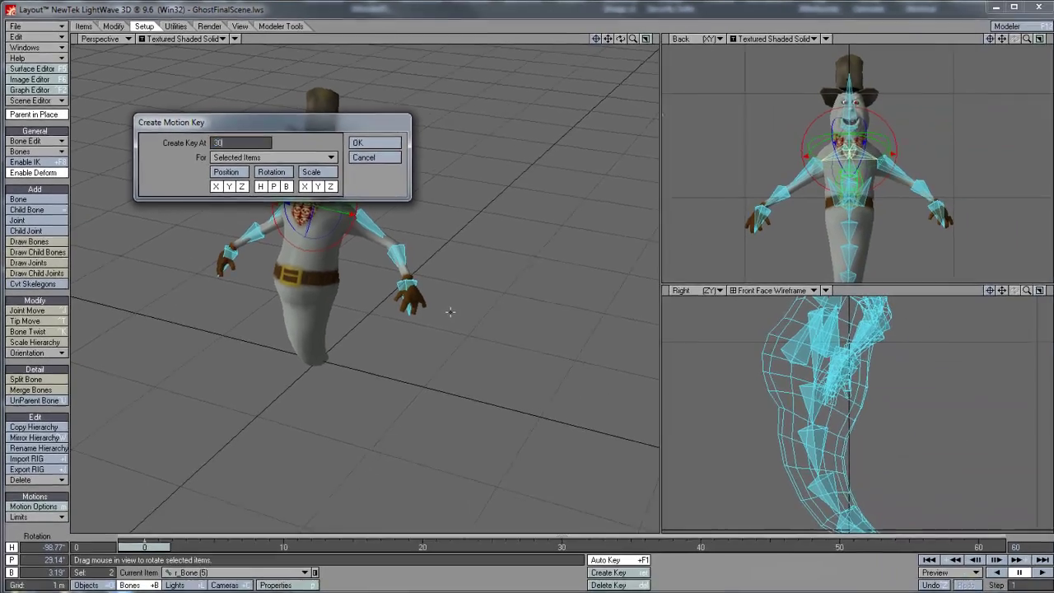
key(Return)
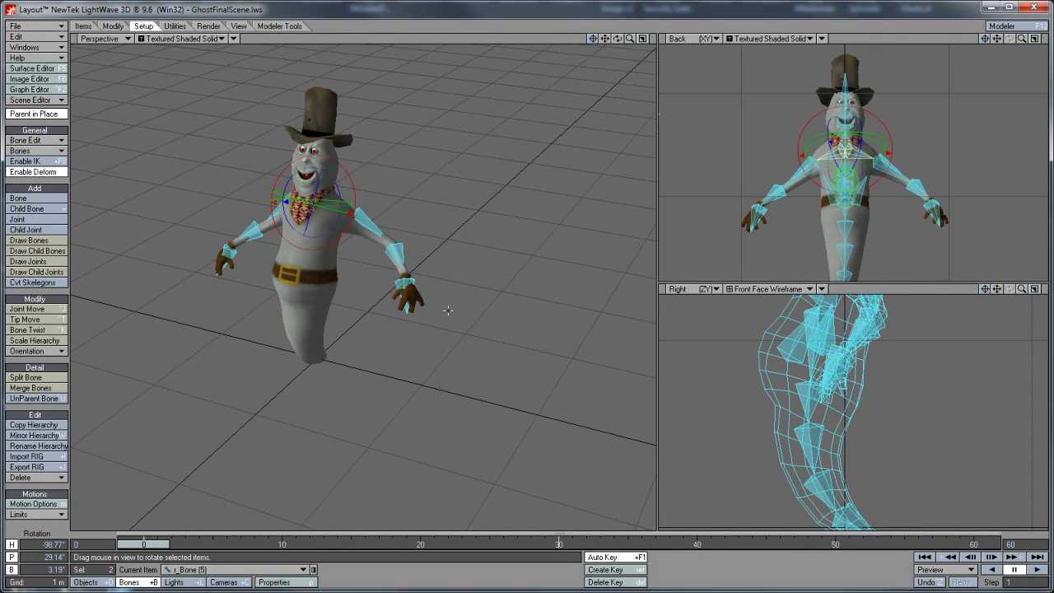
Rotate both shoulder bones at frame 15 so that the arms swing slightly downward
drag(163, 544, 356, 544)
key(Right)
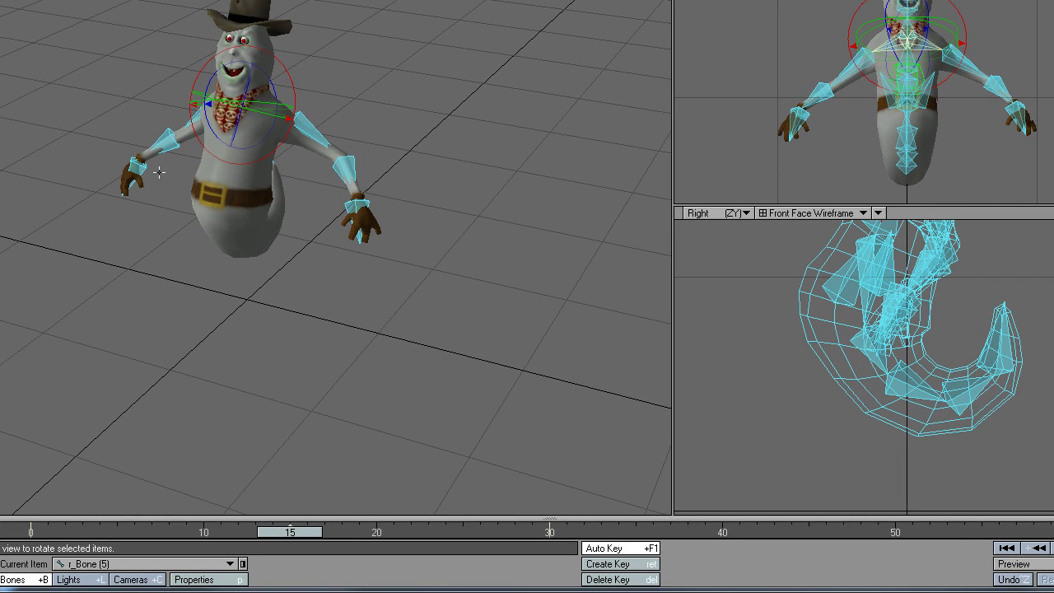
drag(290, 86, 516, 164)
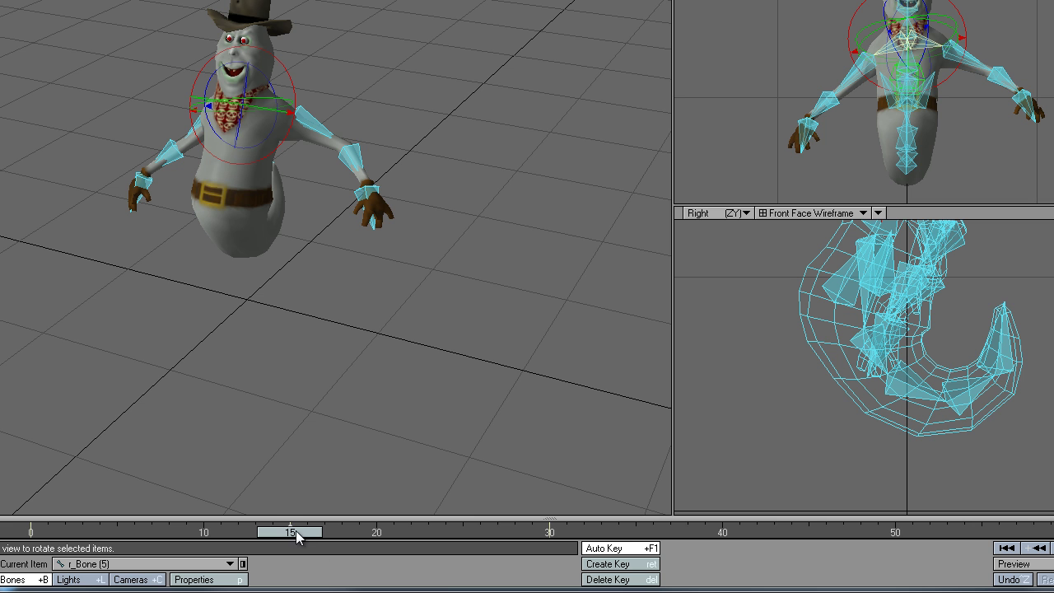
Step through the frames to frame 23 and adjust the rotation of both shoulder bones slightly there
key(Right)
key(Right)
key(Left)
key(Left)
key(Right)
key(Right)
key(Right)
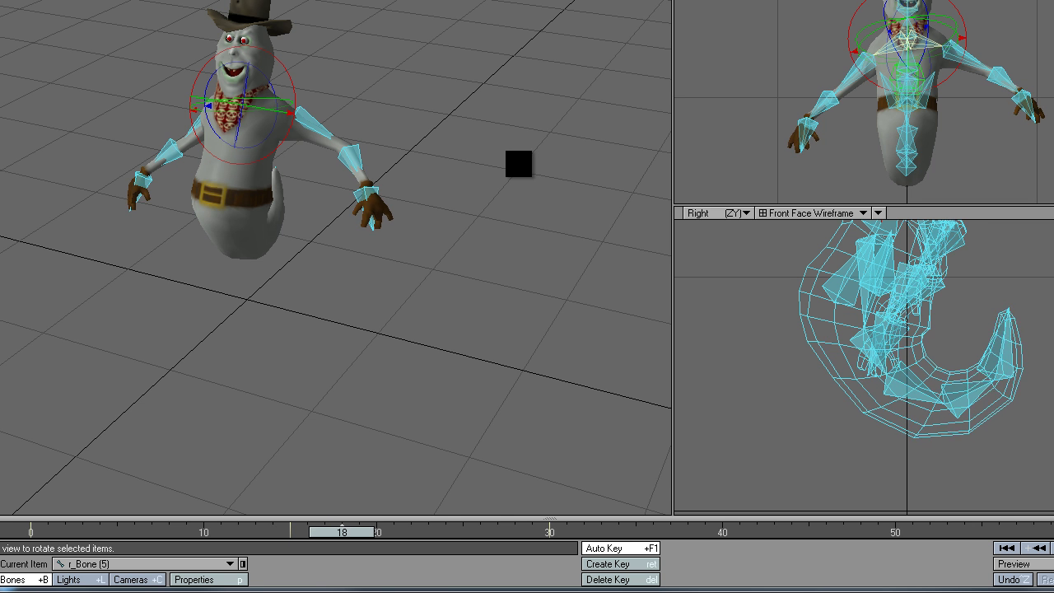
key(Right)
key(Right)
key(Right)
key(Right)
key(Right)
mouse_move(517, 164)
mouse_down()
mouse_move(527, 162)
mouse_move(513, 163)
mouse_up()
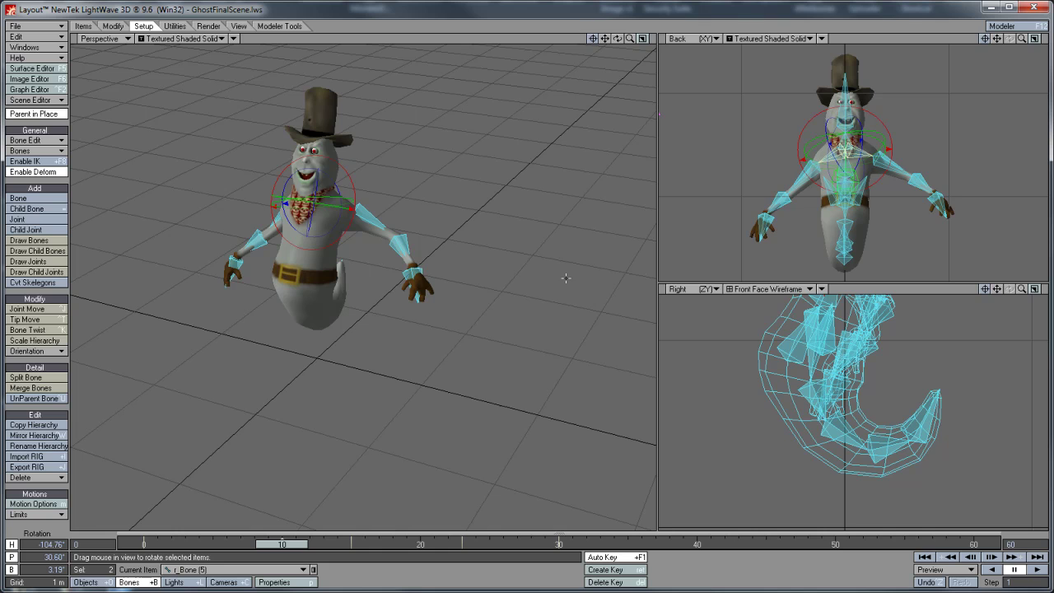
Create motion keys for forearm Bone (7) at frames 0 and 30, and rotate the bone inward at frame 15
click(410, 249)
click(408, 241)
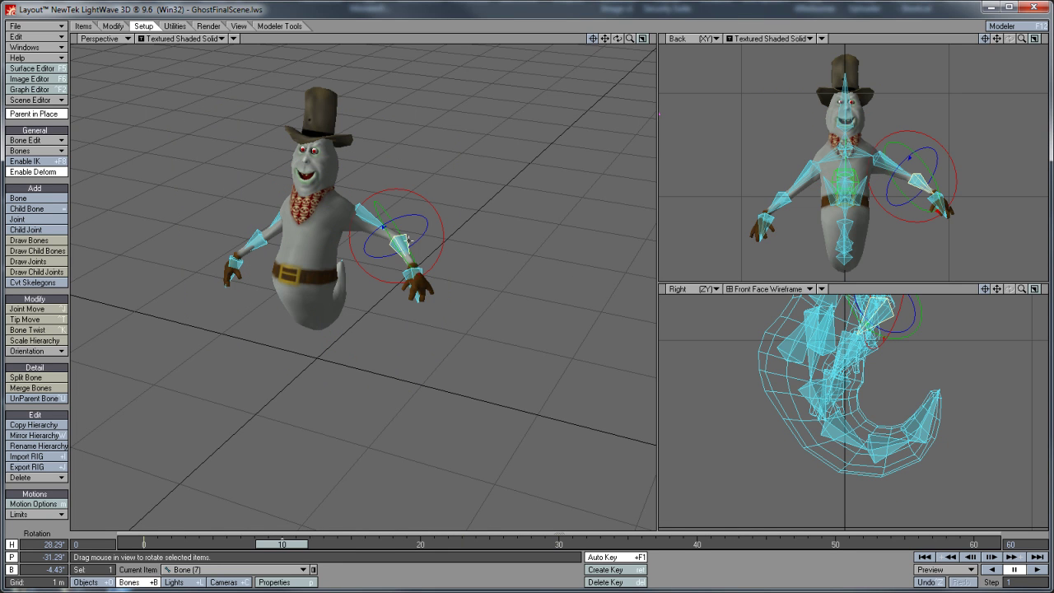
key(Return)
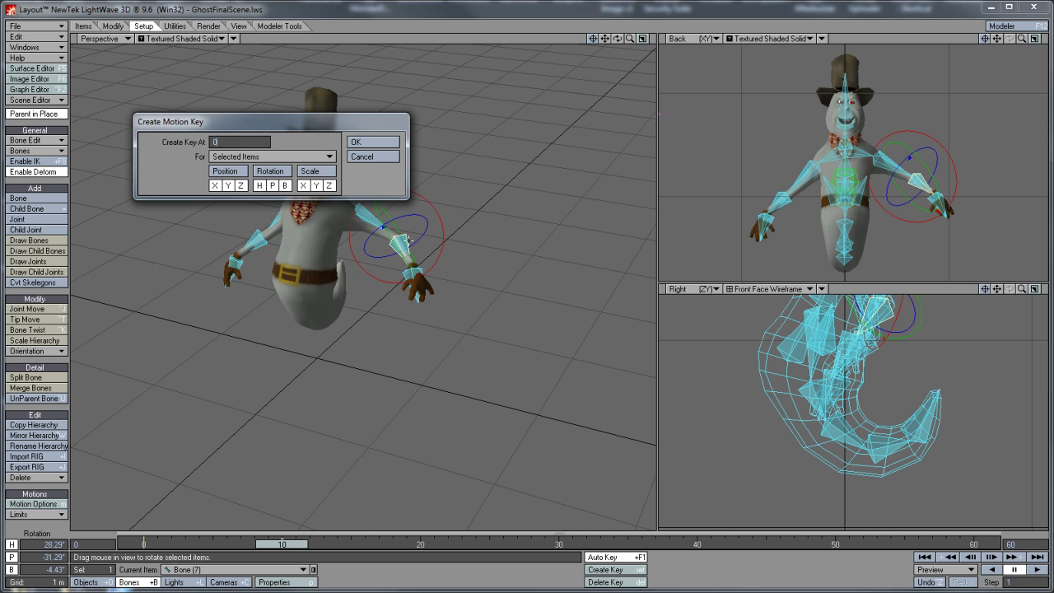
key(Return)
key(Return)
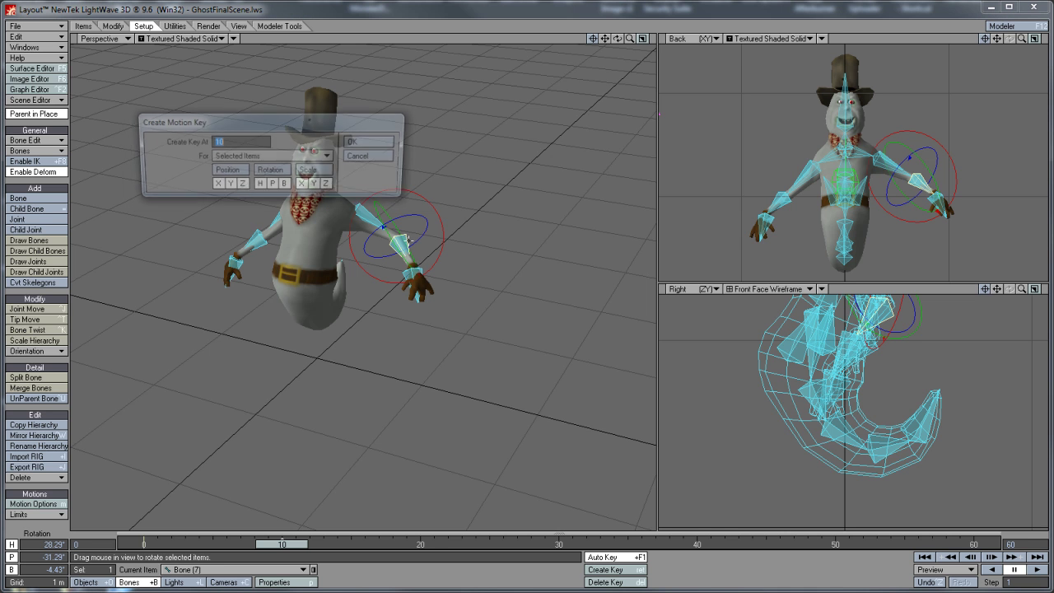
key(BackSpace)
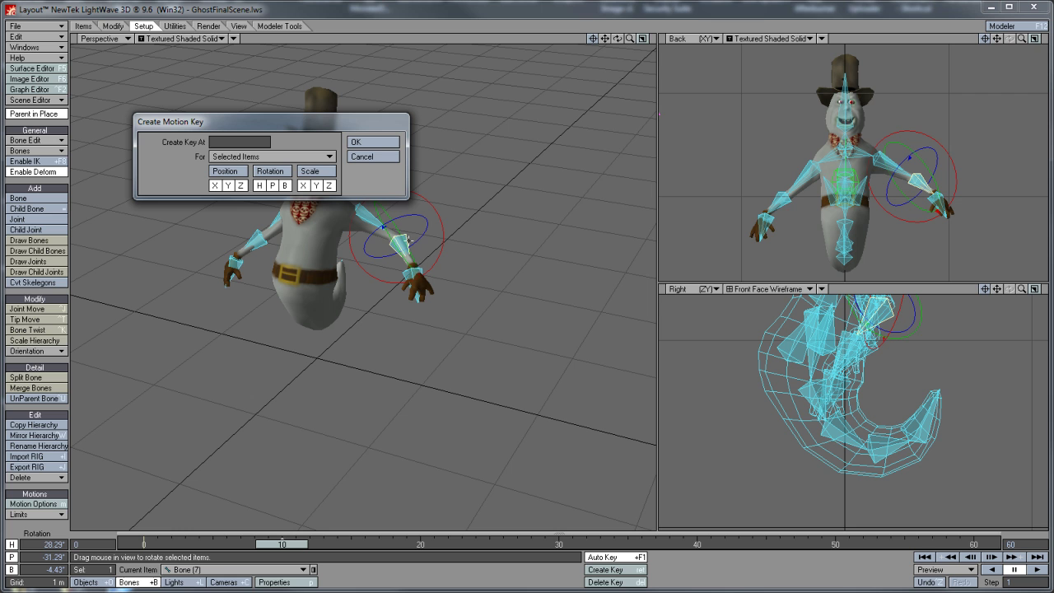
text(30)
key(Return)
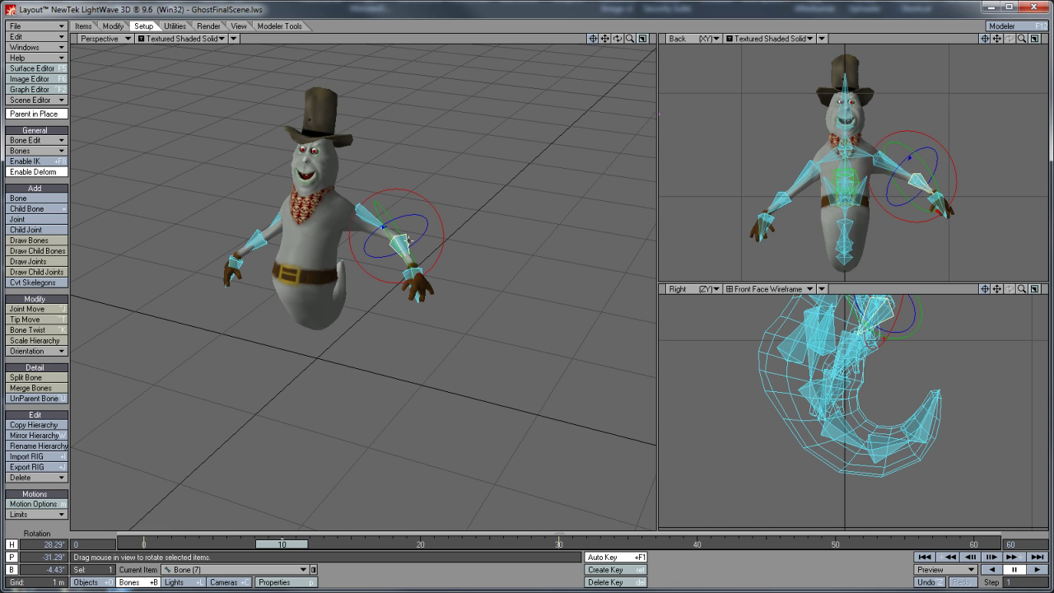
drag(282, 544, 352, 545)
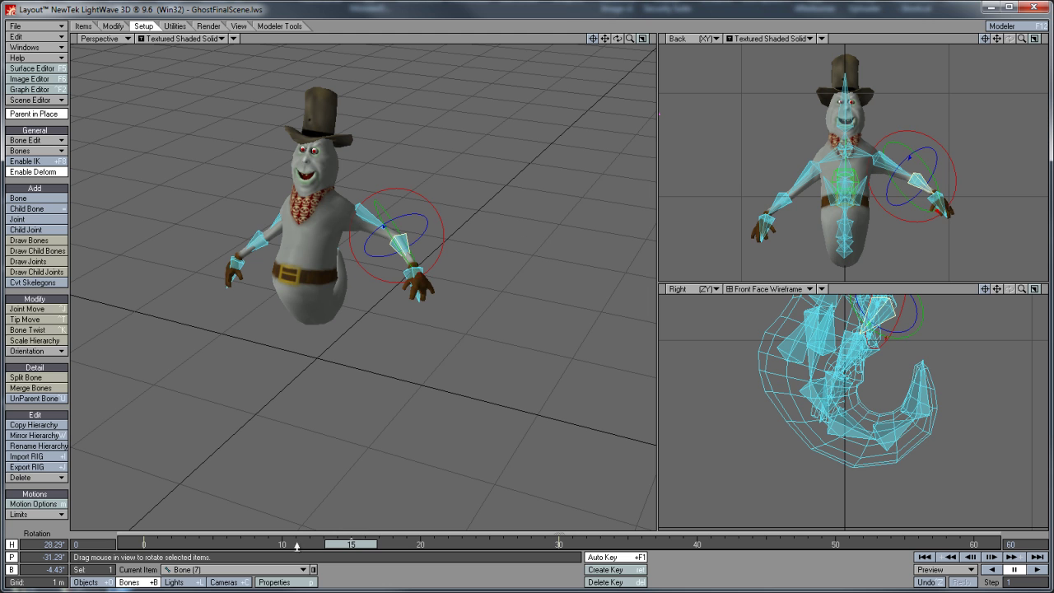
drag(531, 250, 534, 250)
Create motion keys for the opposite forearm bone, r_Bone (7), and rotate it outward at frame 15
click(264, 243)
key(shift+b)
key(Return)
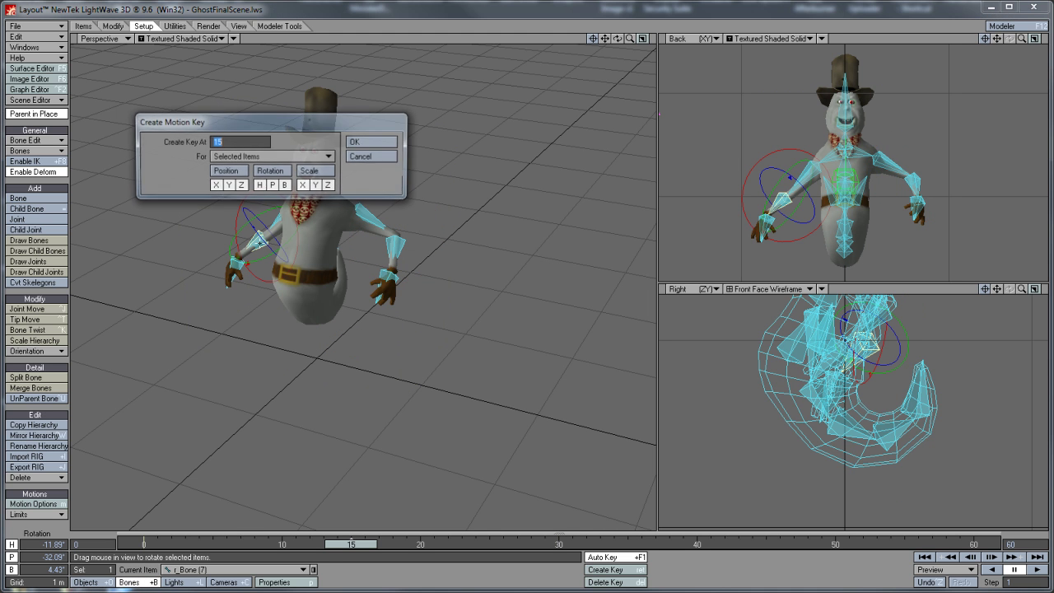
key(Return)
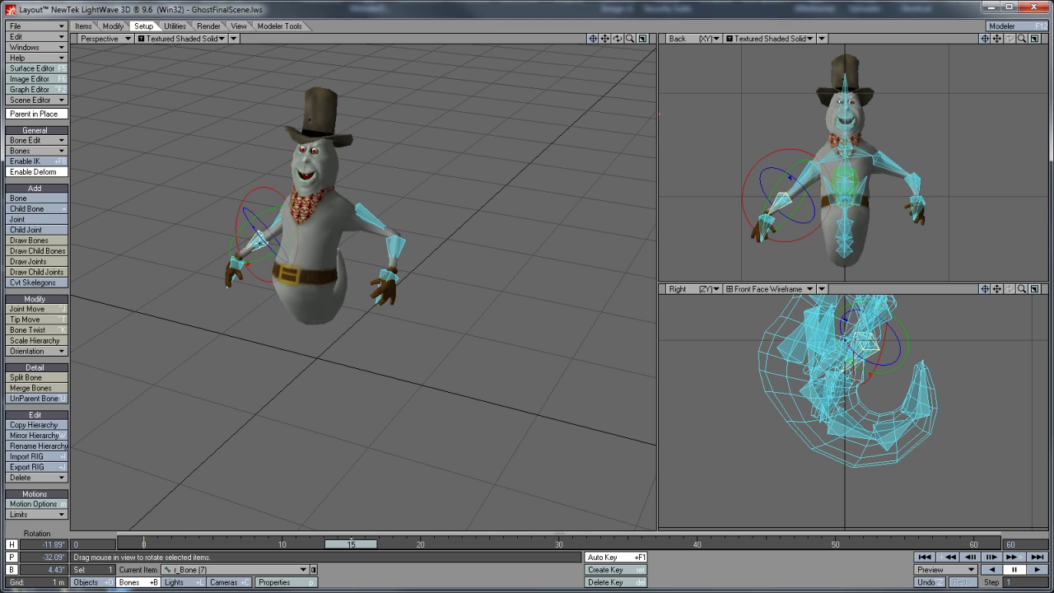
key(Return)
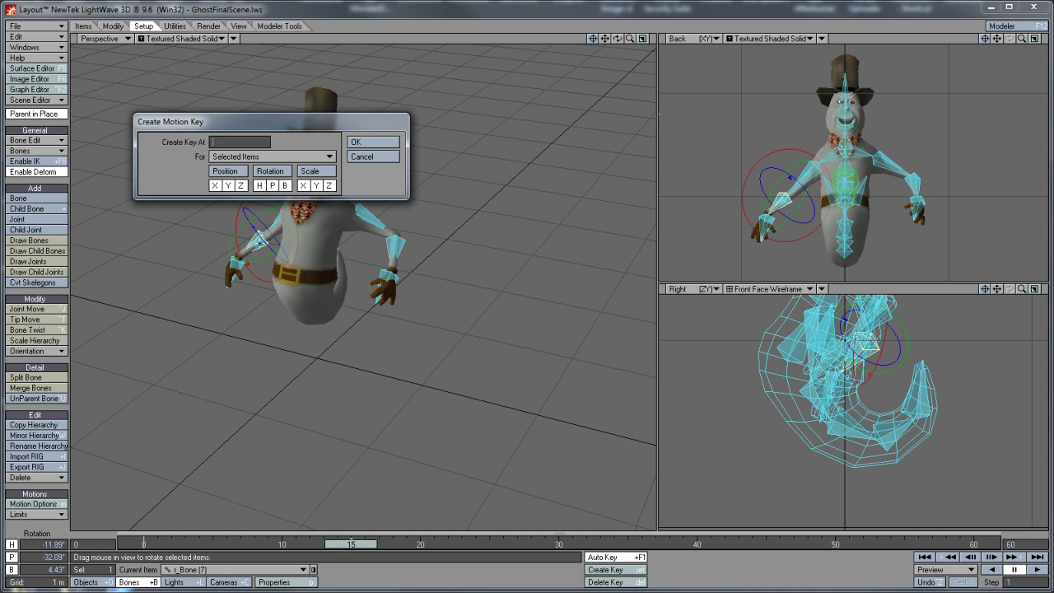
key(Return)
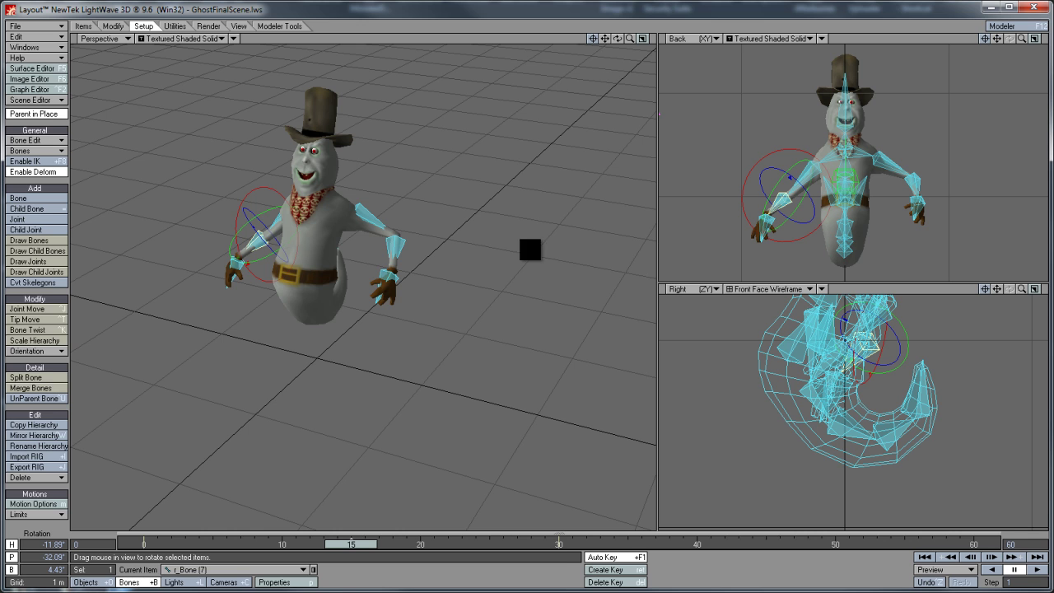
drag(403, 138, 403, 162)
Rotate the hand bone r_Bone (8) at frame 15 to a bank of about -51.94°
click(38, 147)
drag(402, 159, 403, 164)
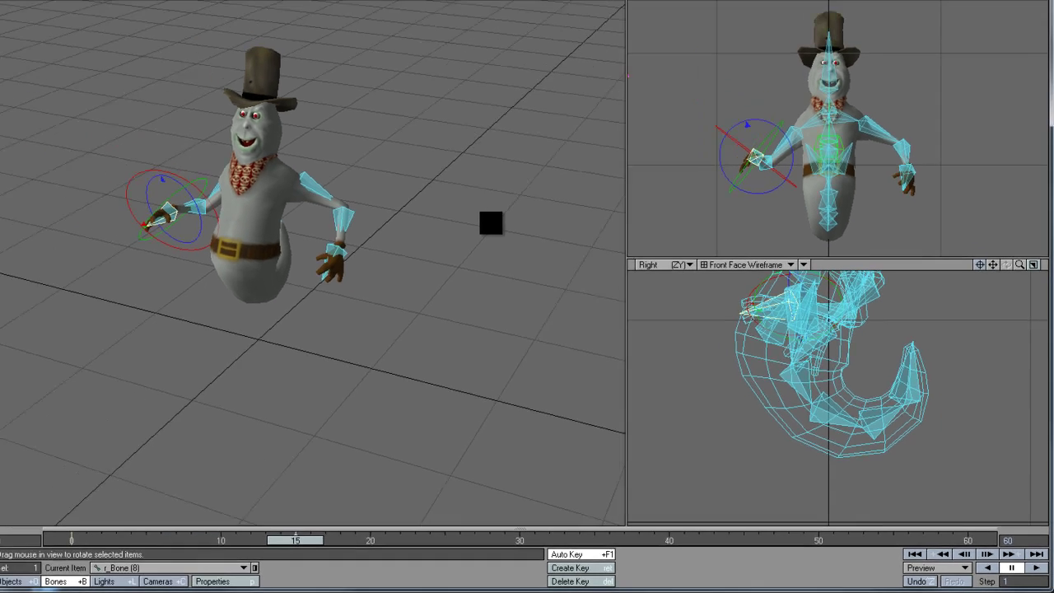
drag(491, 222, 490, 223)
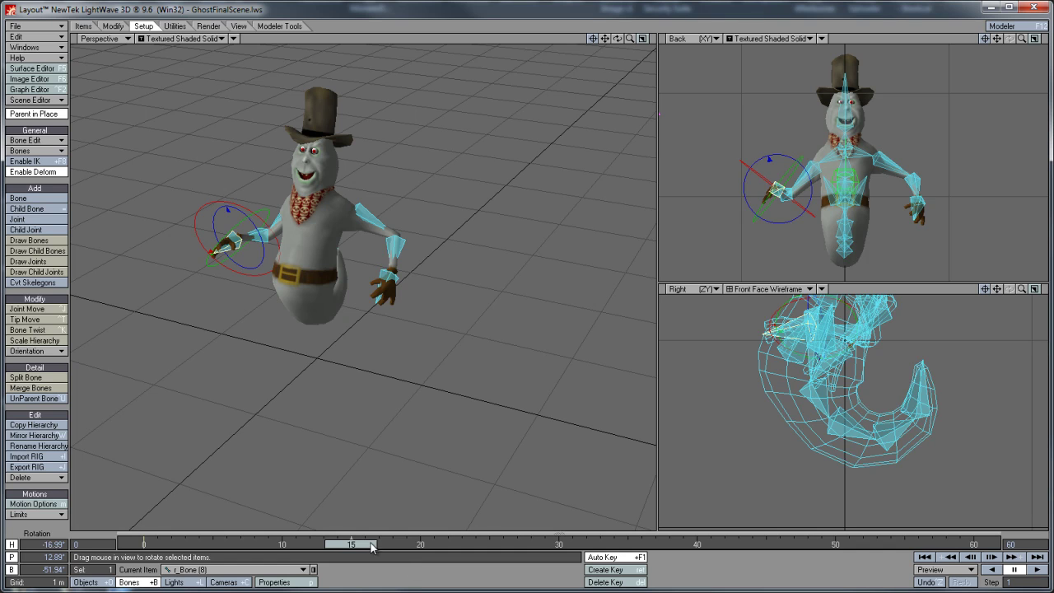
Play the animation from frame 0, shorten its end frame to 29 and replay the loop
drag(372, 548, 144, 548)
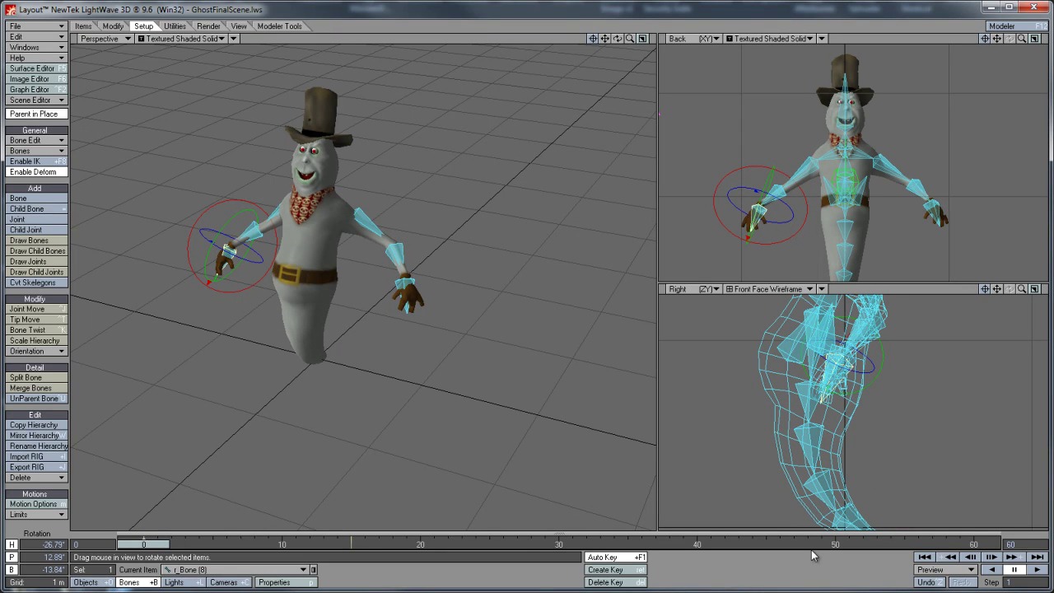
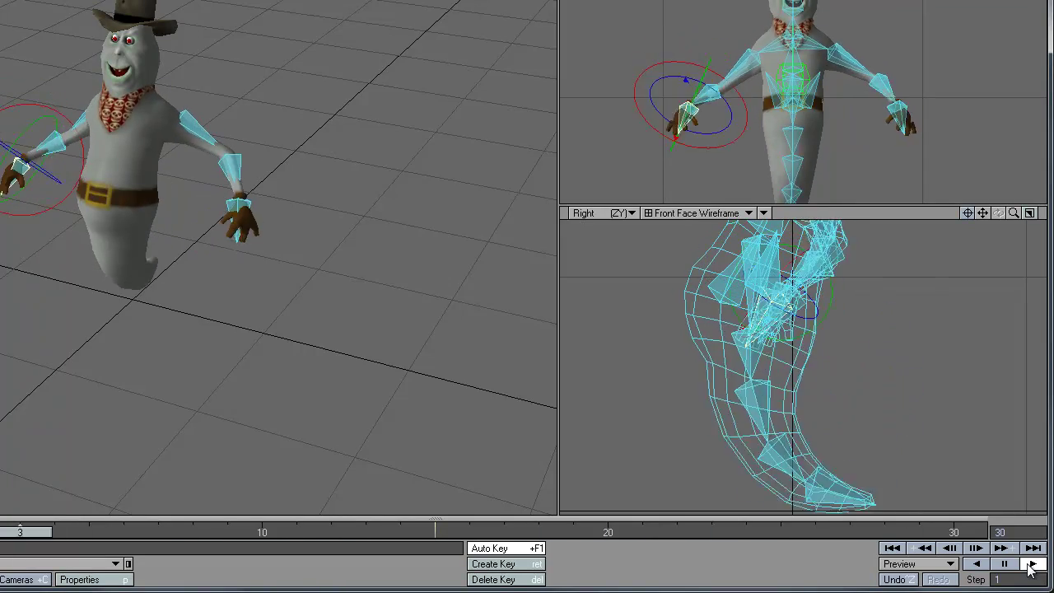
click(1005, 563)
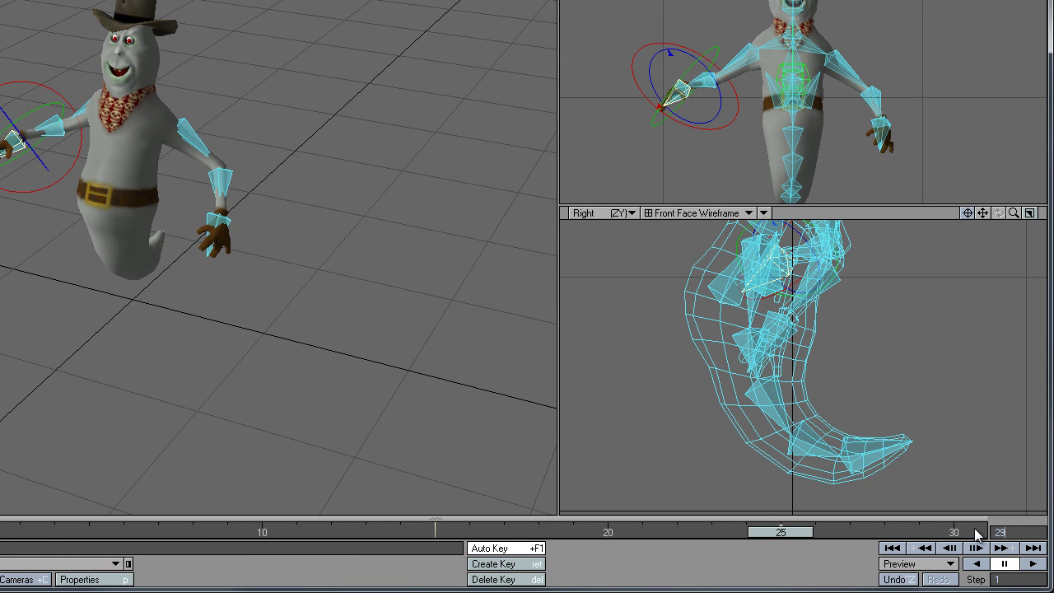
key(Return)
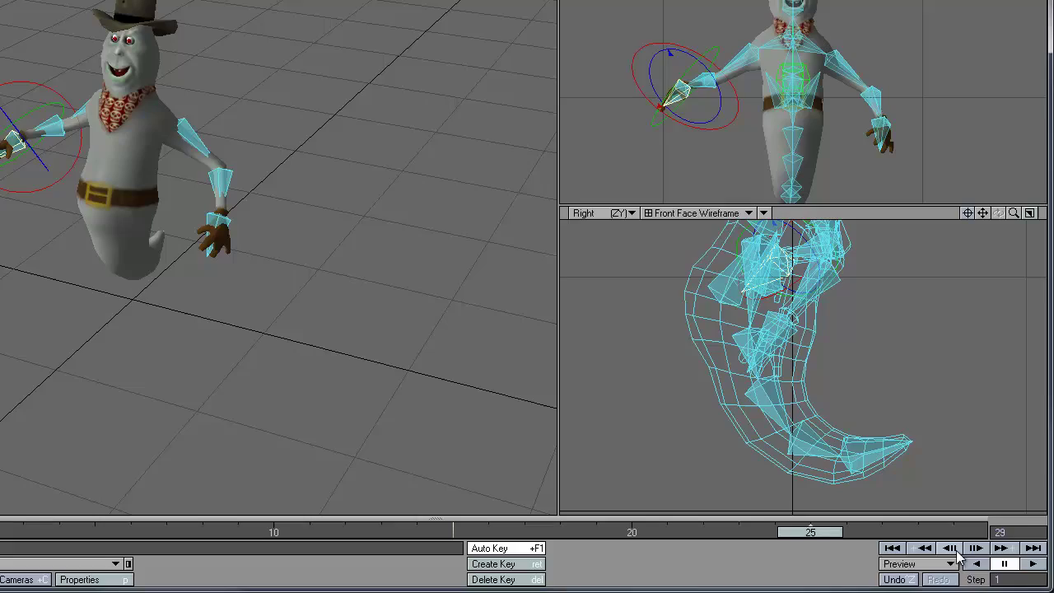
click(1030, 565)
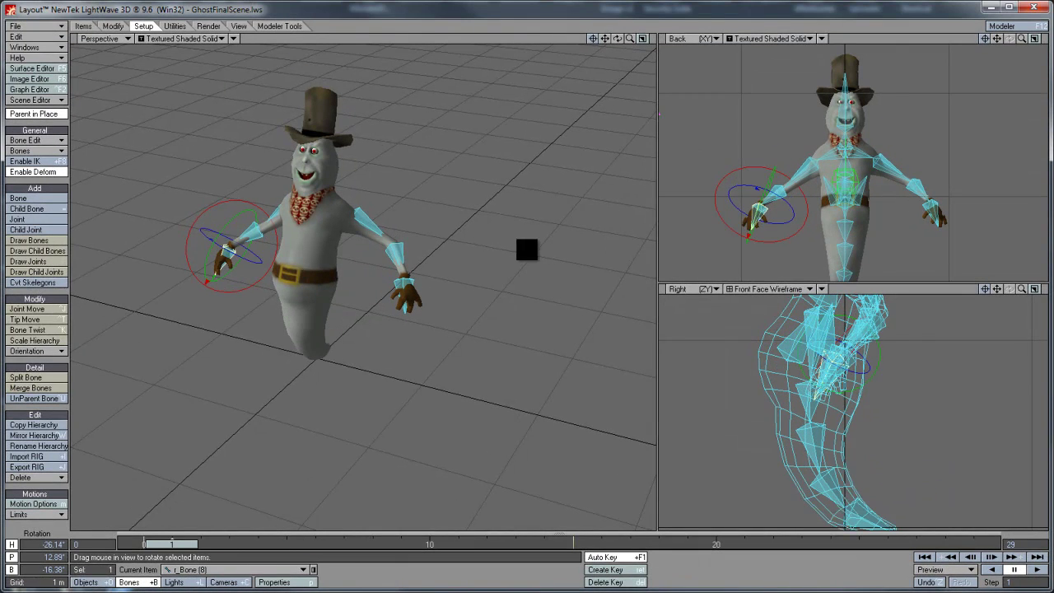
Rotate Bone (3) at frame 0 to a bank of -22° to turn the head, and create a motion key for it
click(849, 139)
mouse_move(535, 247)
right_down()
mouse_move(551, 255)
mouse_move(532, 249)
right_up()
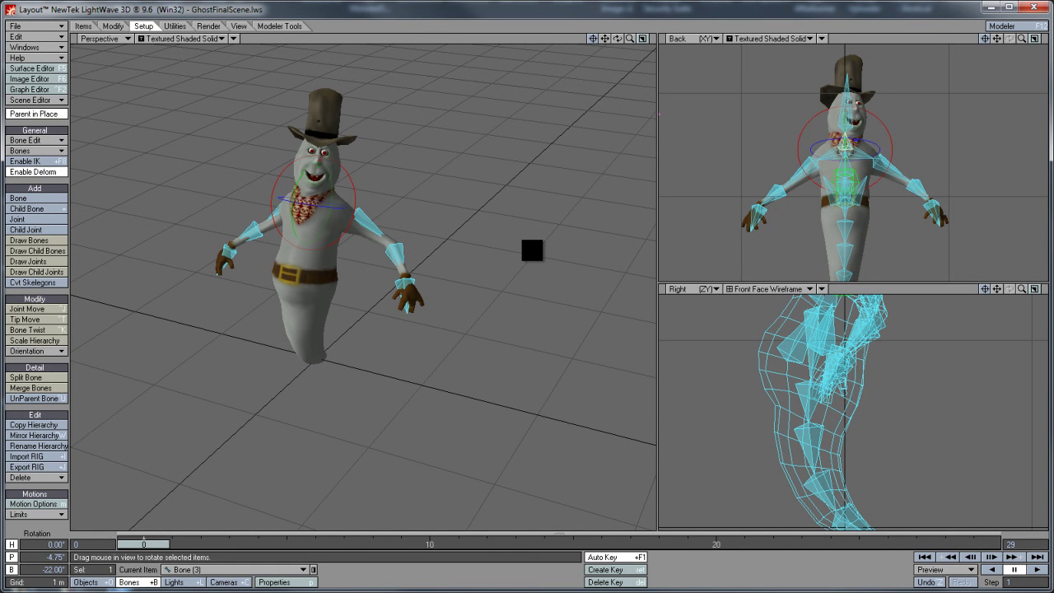
key(Return)
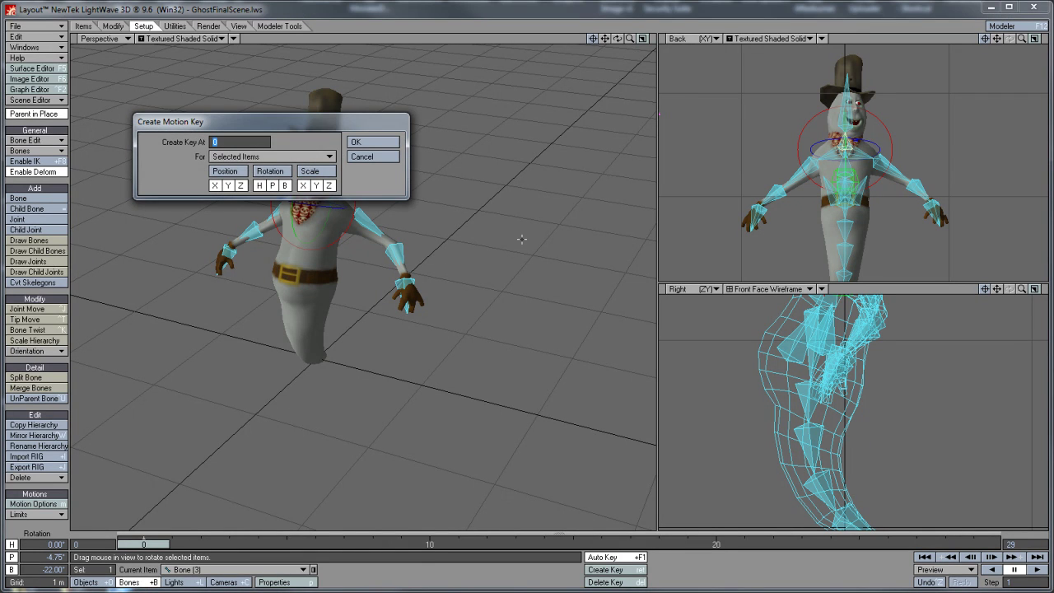
key(Return)
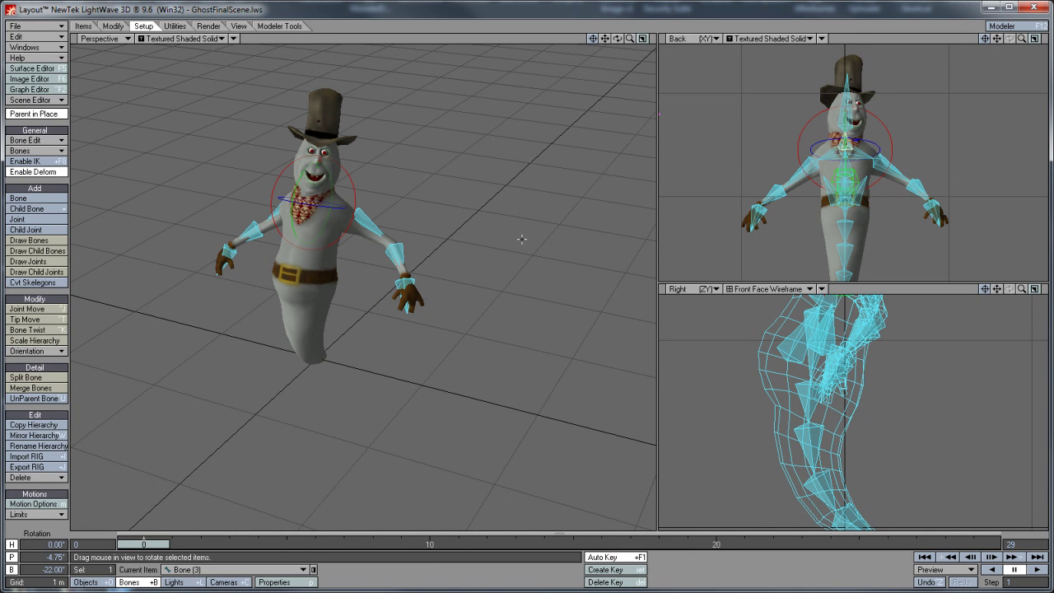
Rotate Bone (3) at frame 15 to a bank of 25.90° to turn the head the other way, and scrub through the motion
drag(144, 547, 573, 544)
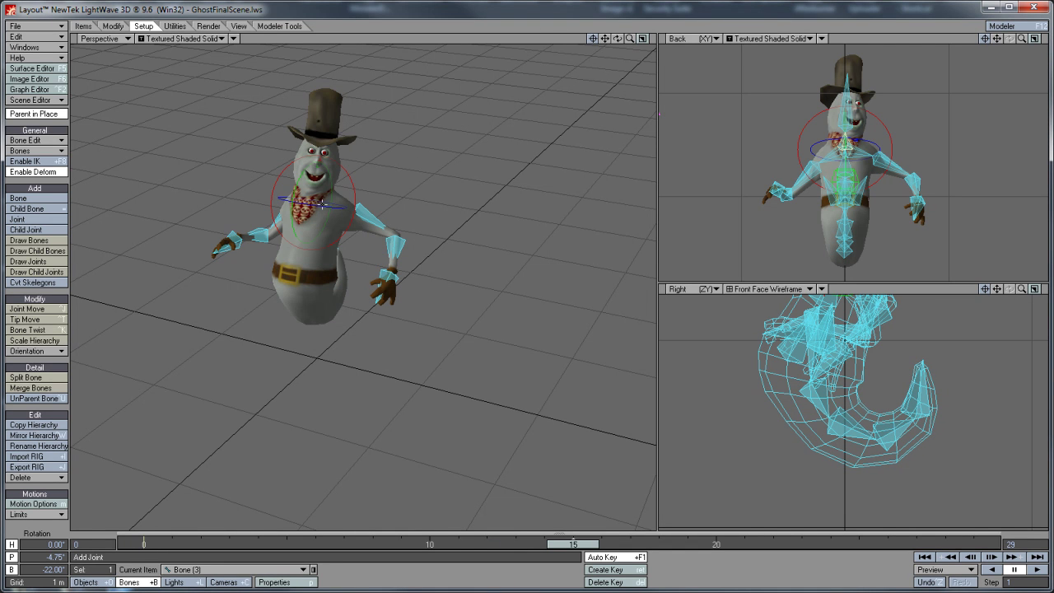
right_drag(323, 205, 386, 206)
right_drag(515, 247, 531, 250)
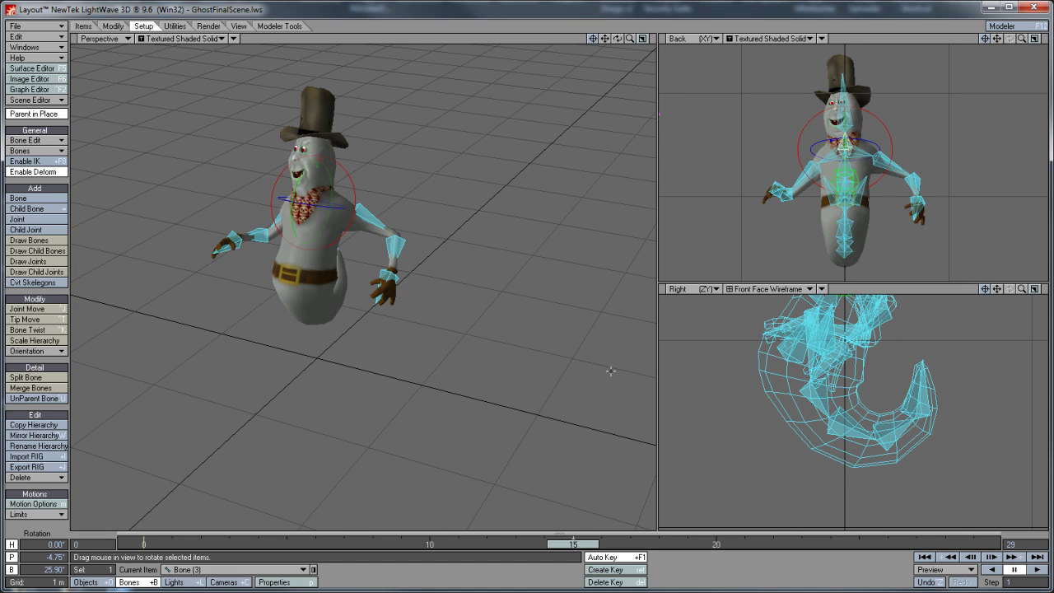
drag(586, 550, 986, 550)
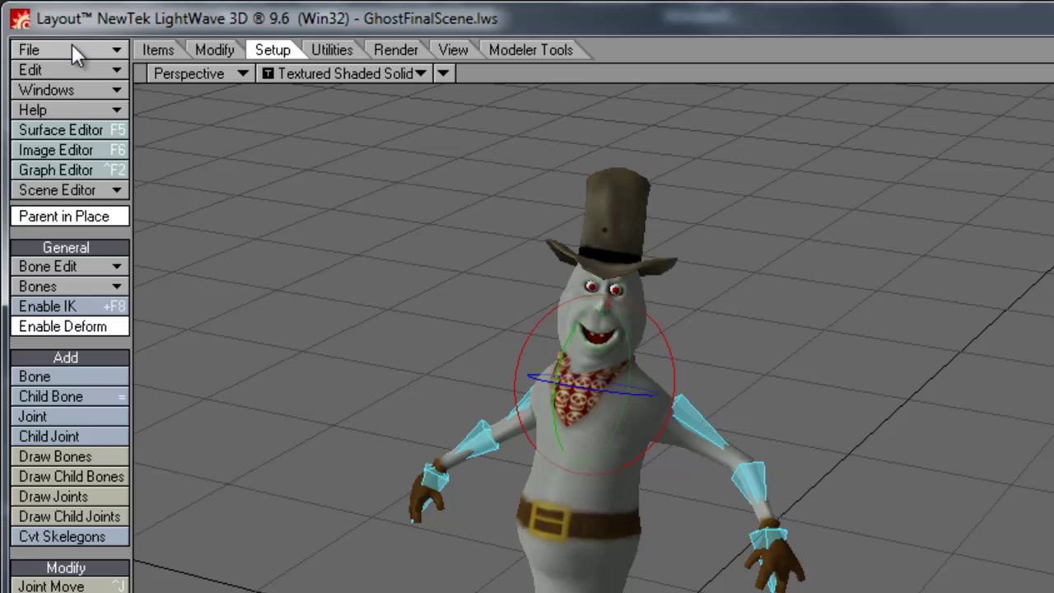
Start an FBX export of the scene with type Binary and version FBX200611
click(36, 26)
mouse_move(66, 25)
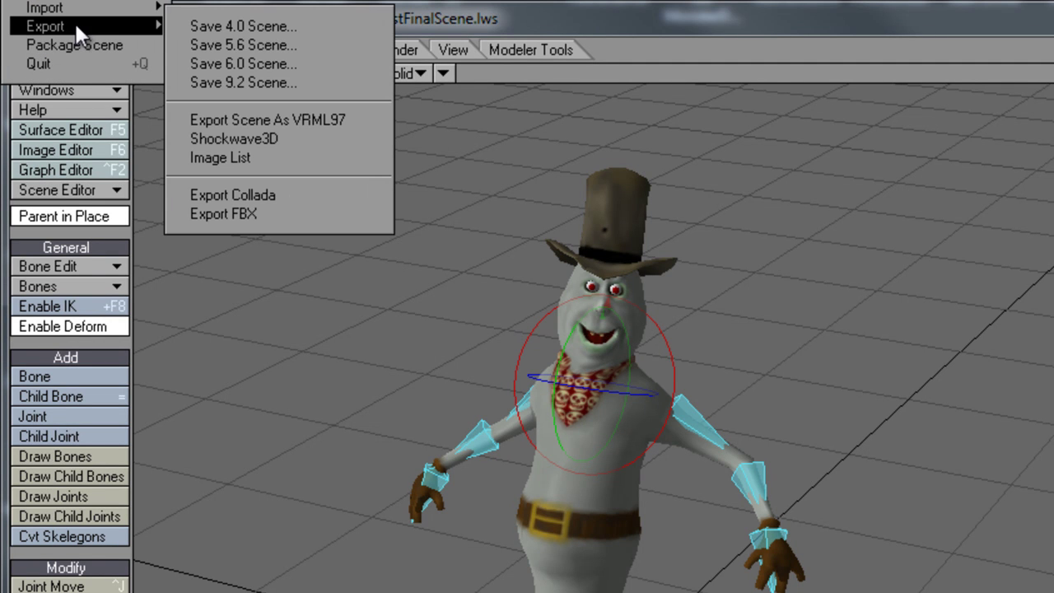
click(233, 214)
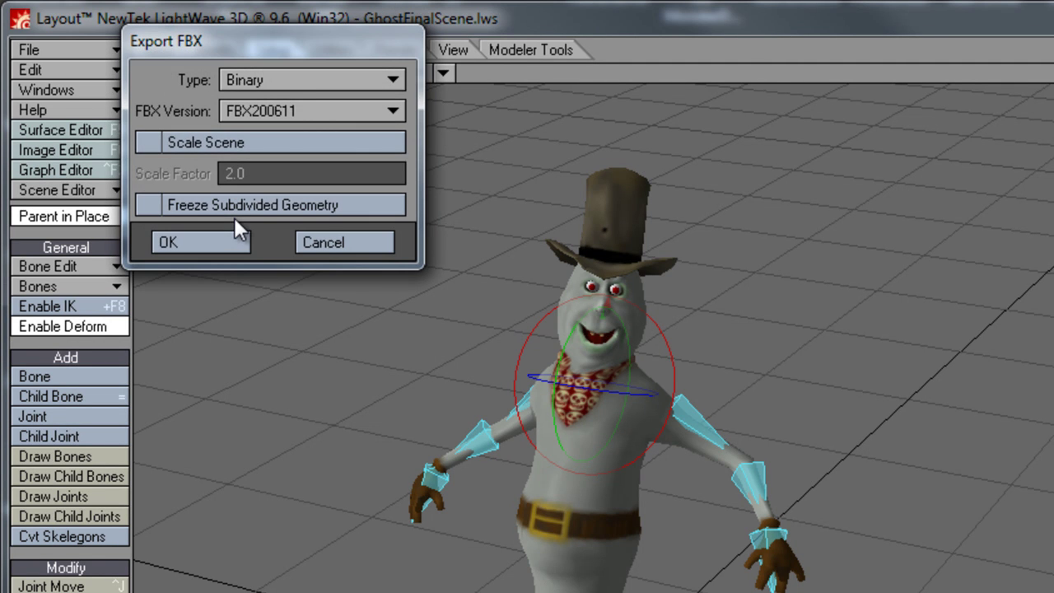
click(298, 111)
click(282, 110)
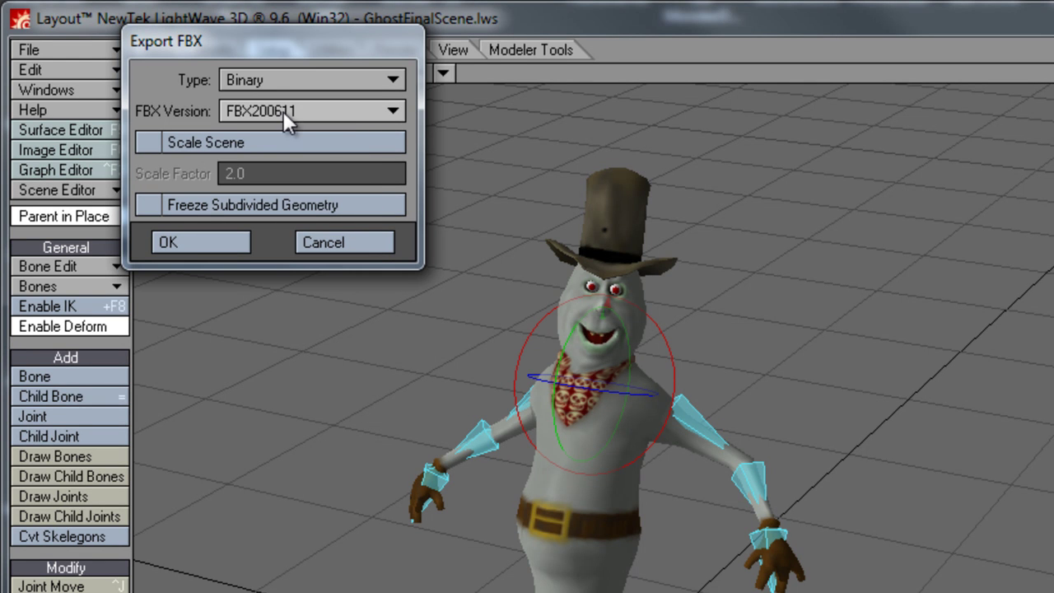
click(200, 242)
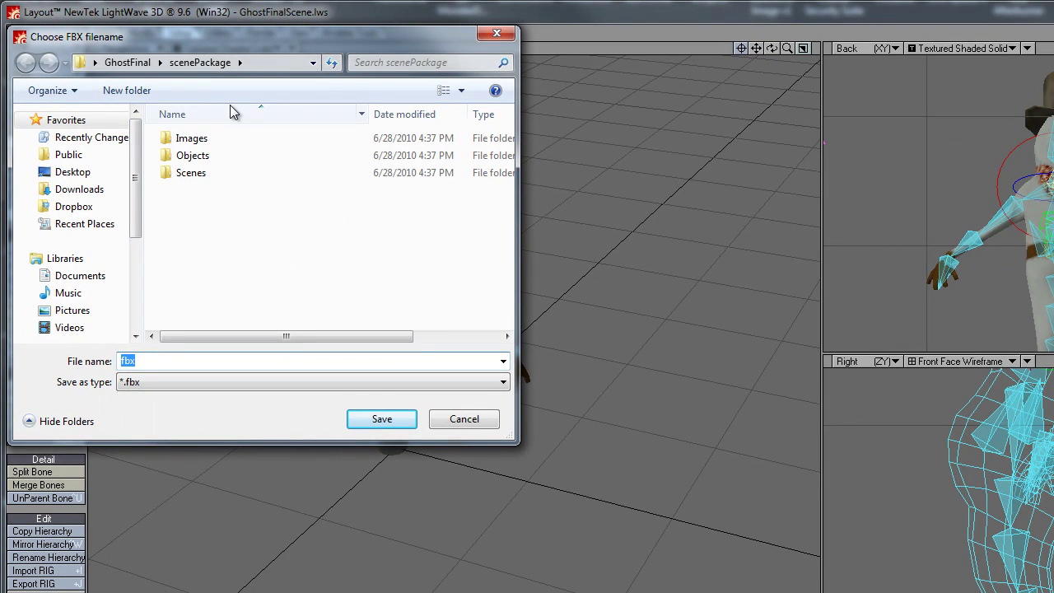
Create an fbxFiles folder inside scenePackage and save the FBX file there as staticGhostLoop
click(140, 97)
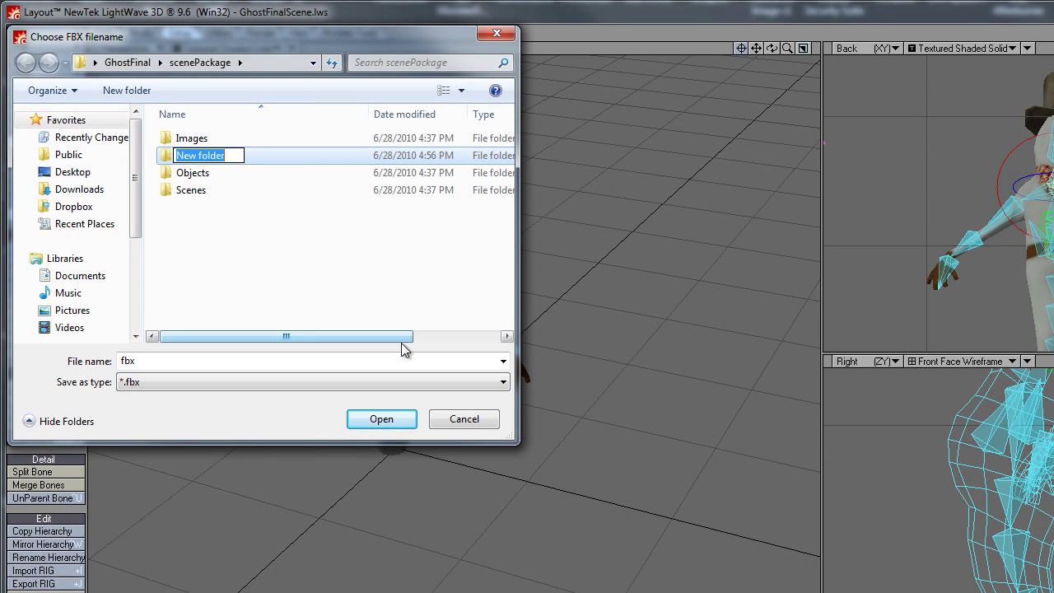
text(fbxFiles)
key(Return)
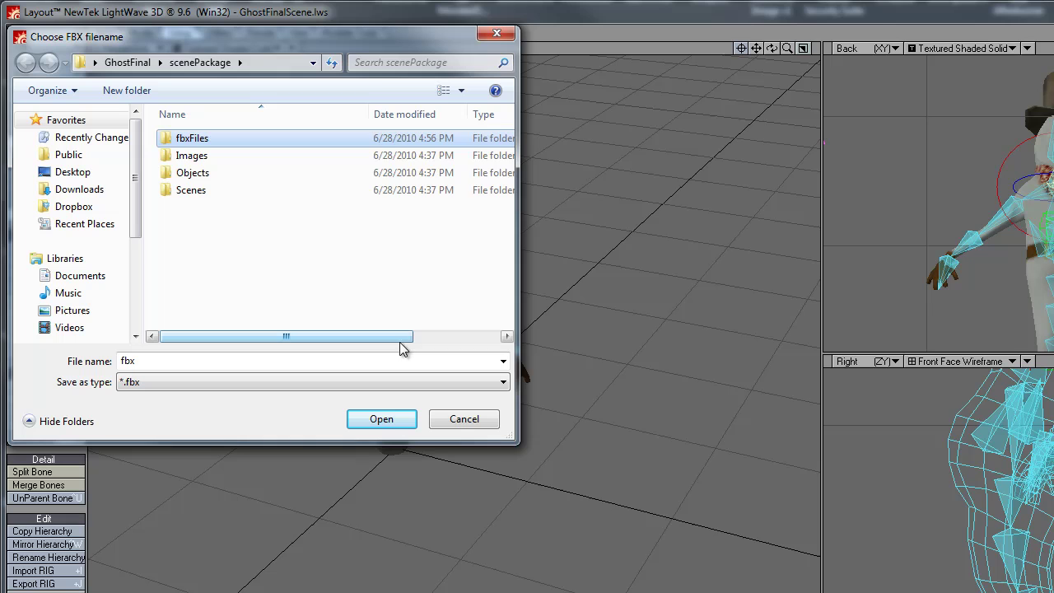
double_click(201, 139)
double_click(191, 360)
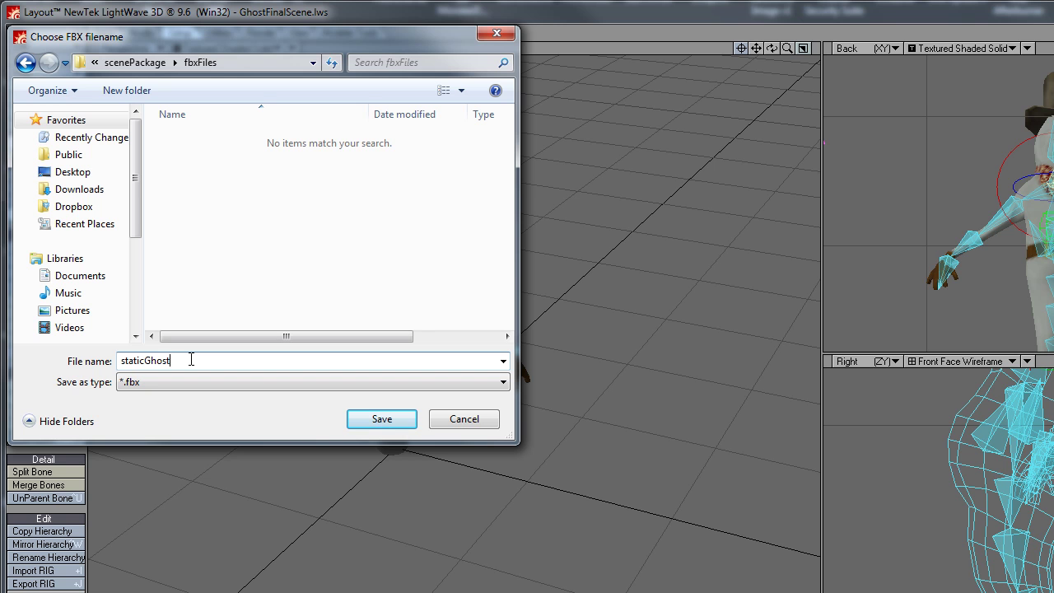
text(staticGhostLow)
key(Return)
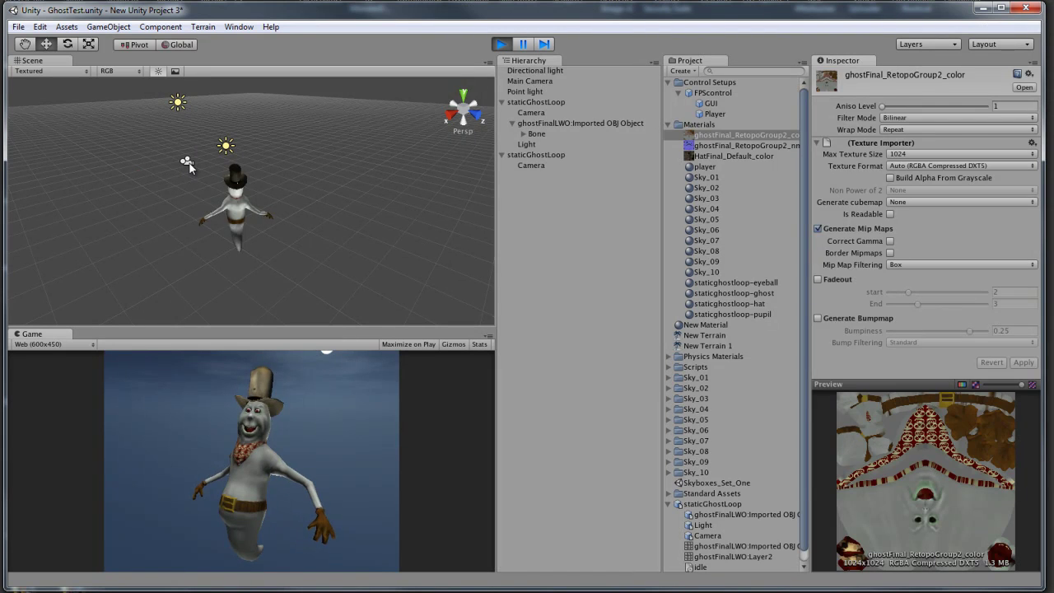
Switch to Unity and move the Main Camera back and forth along its Z axis, ending at about -3.38
click(186, 163)
drag(219, 175, 163, 157)
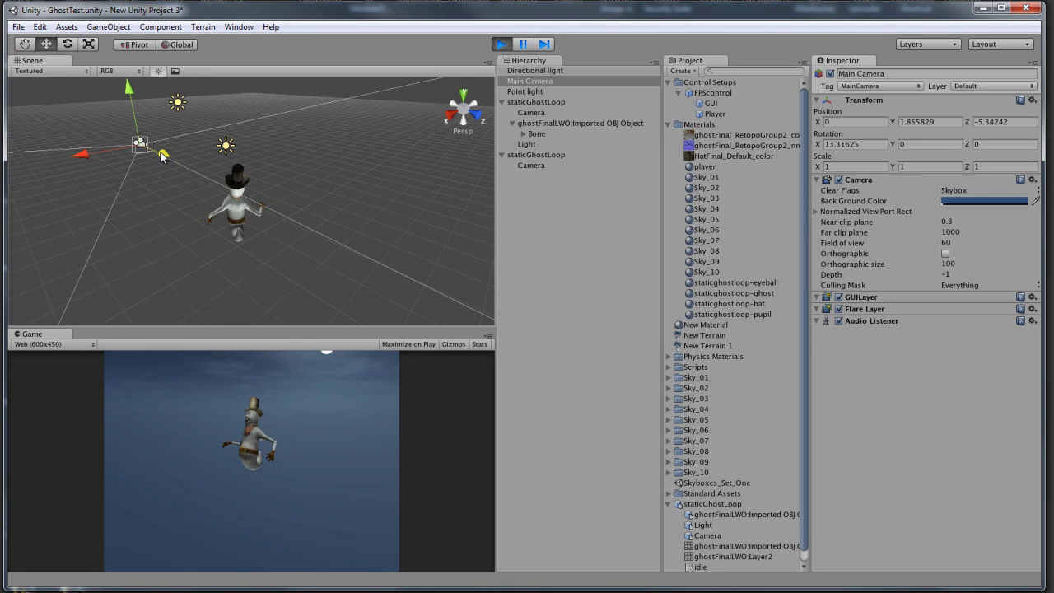
drag(162, 157, 207, 194)
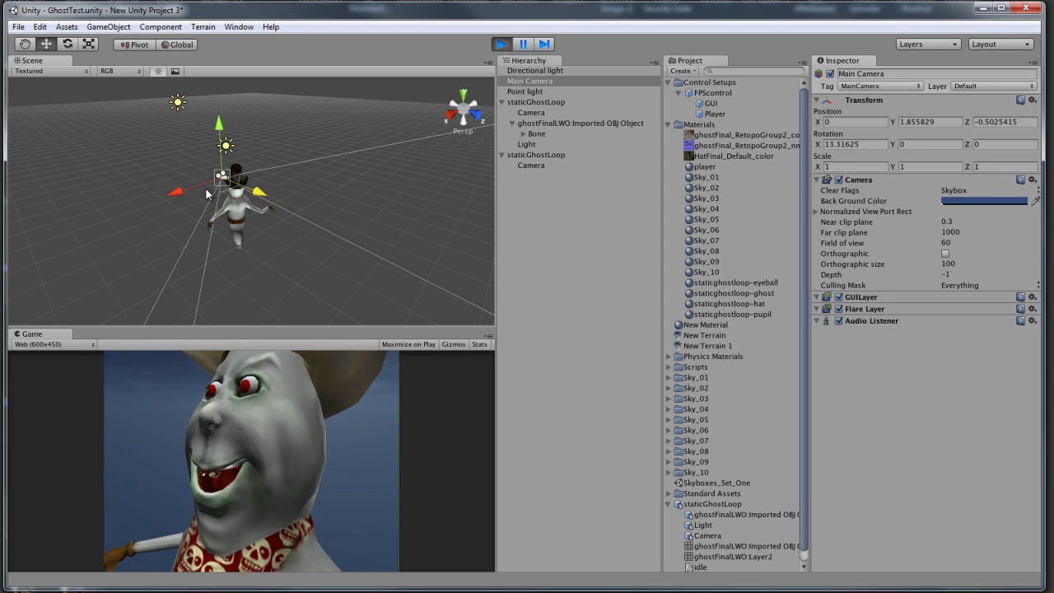
drag(206, 192, 175, 183)
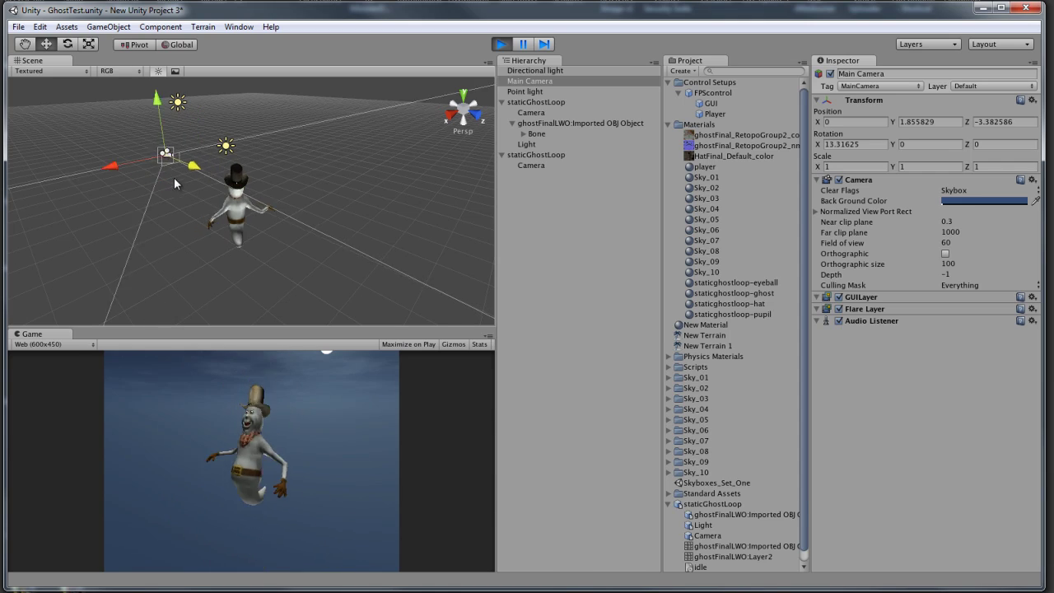